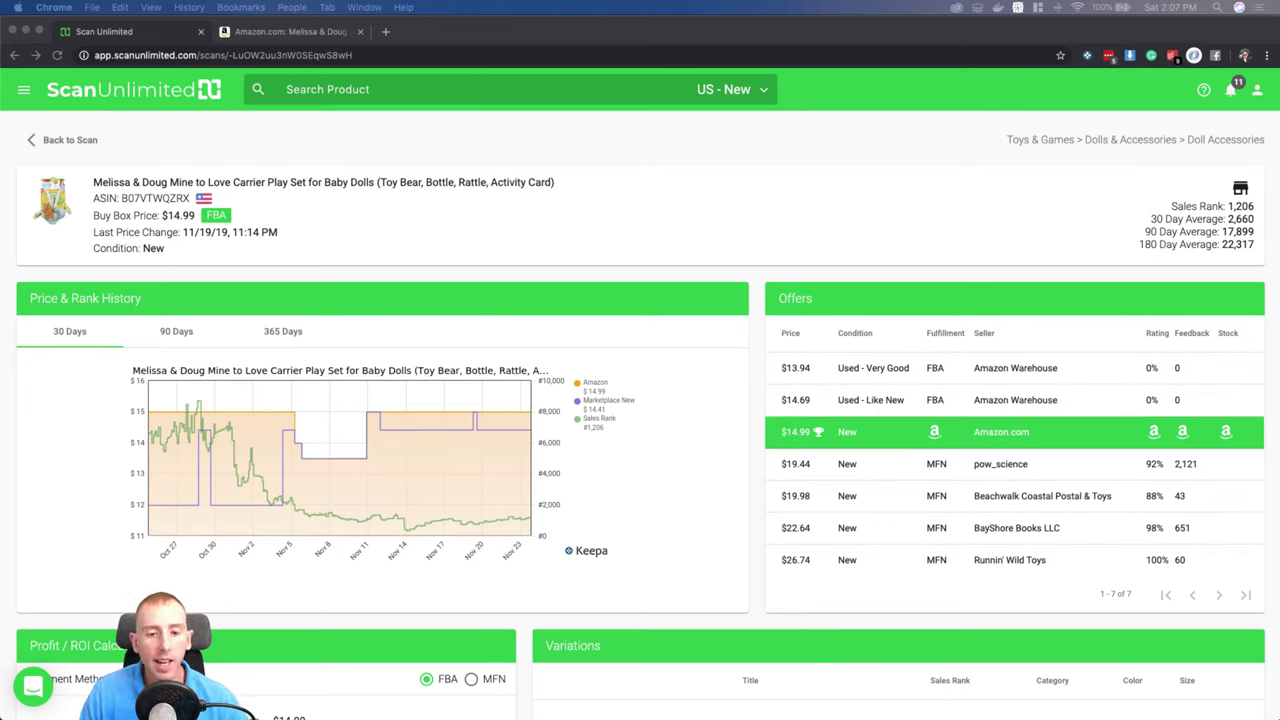
Review the Melissa & Doug Mine to Love Carrier Play Set's product details and open its Amazon listing.
scroll(640, 420, down, 1)
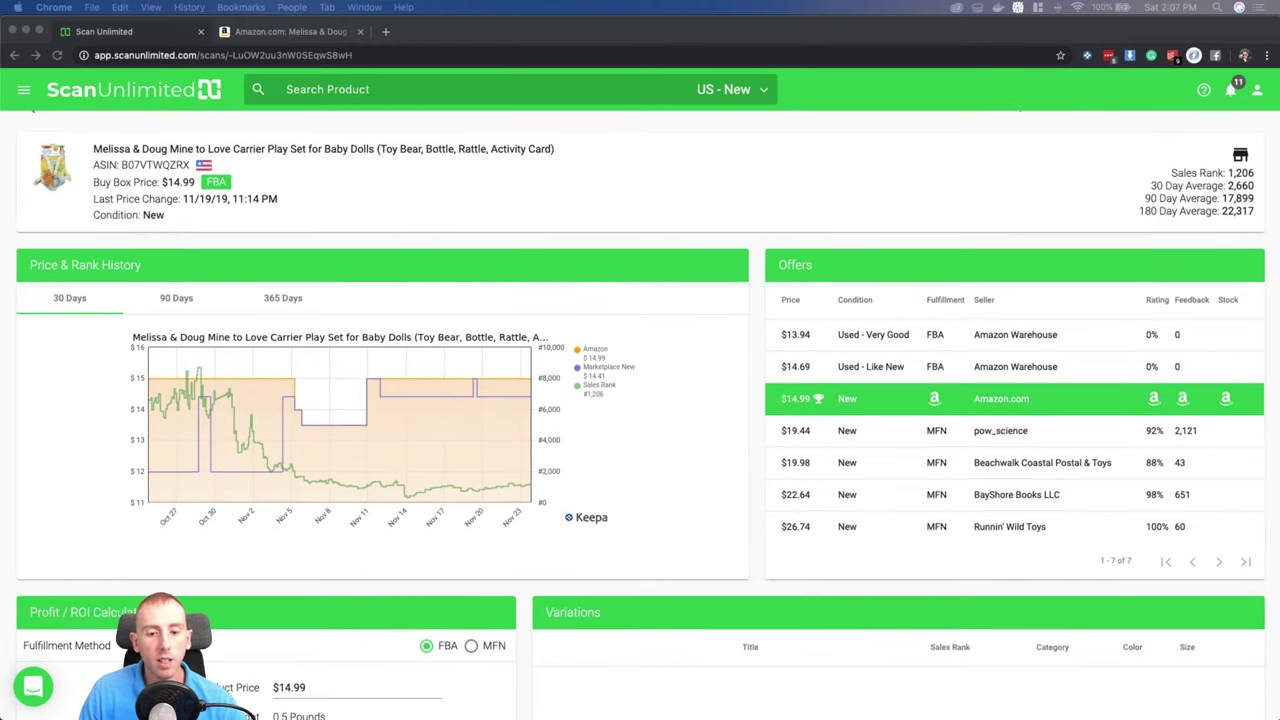
scroll(640, 414, down, 1)
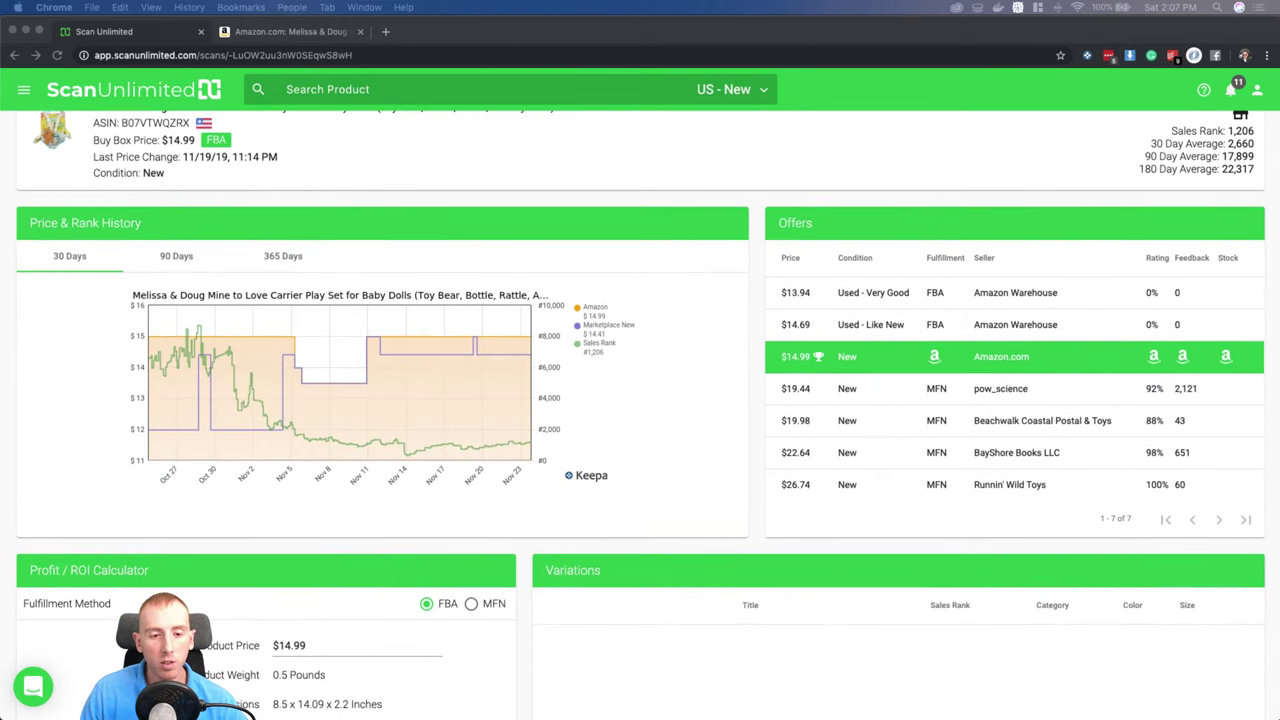
scroll(640, 414, up, 2)
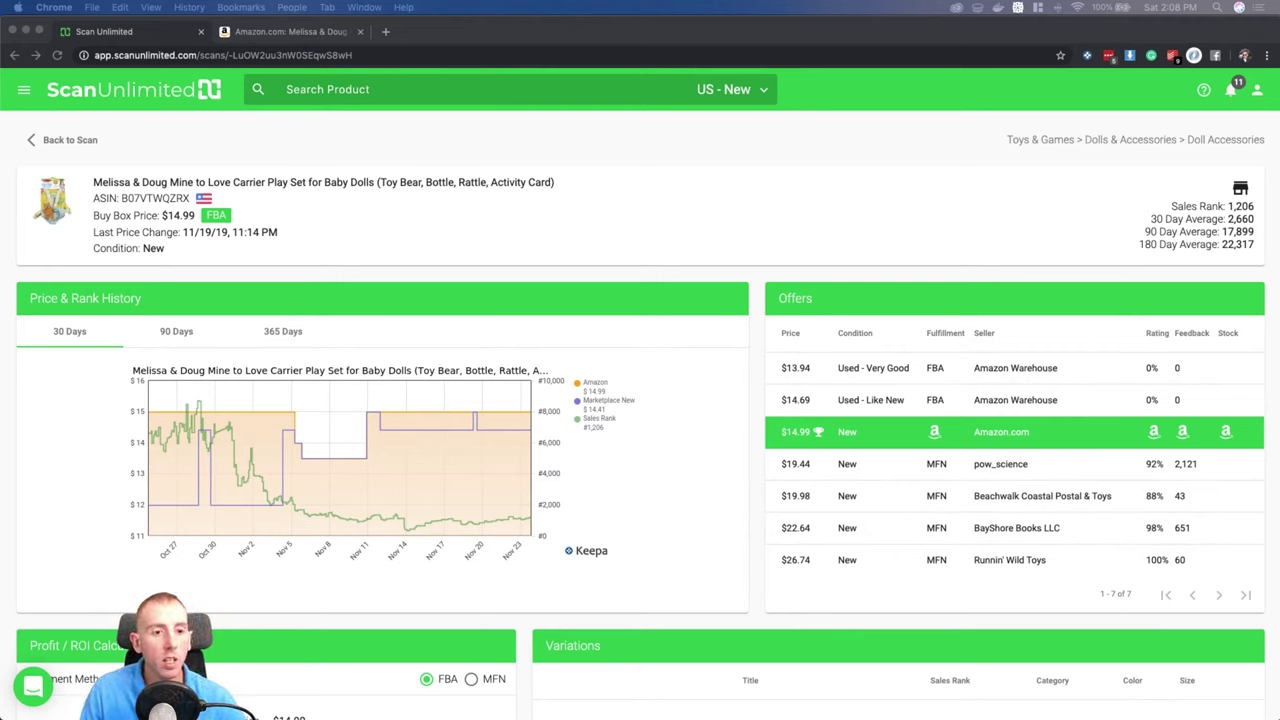
click(354, 184)
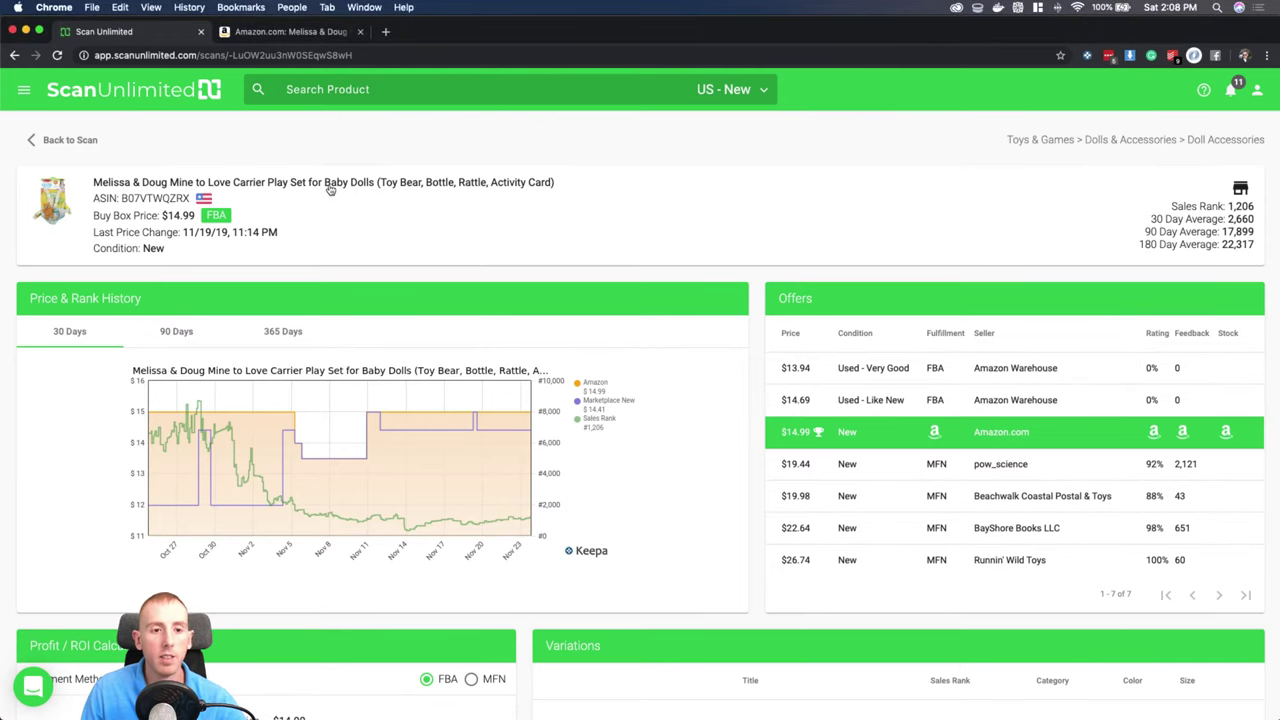
click(330, 190)
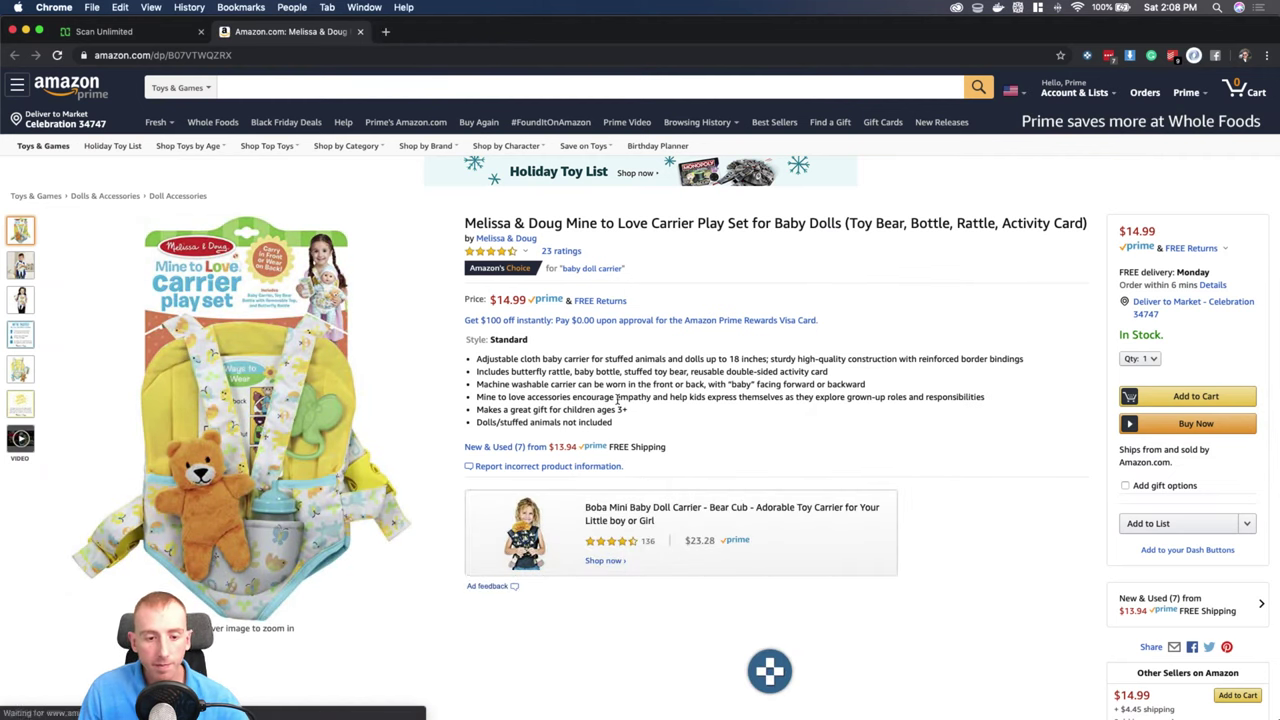
Look over the play set's Keepa price history chart and the product description on the Amazon listing.
scroll(617, 398, down, 5)
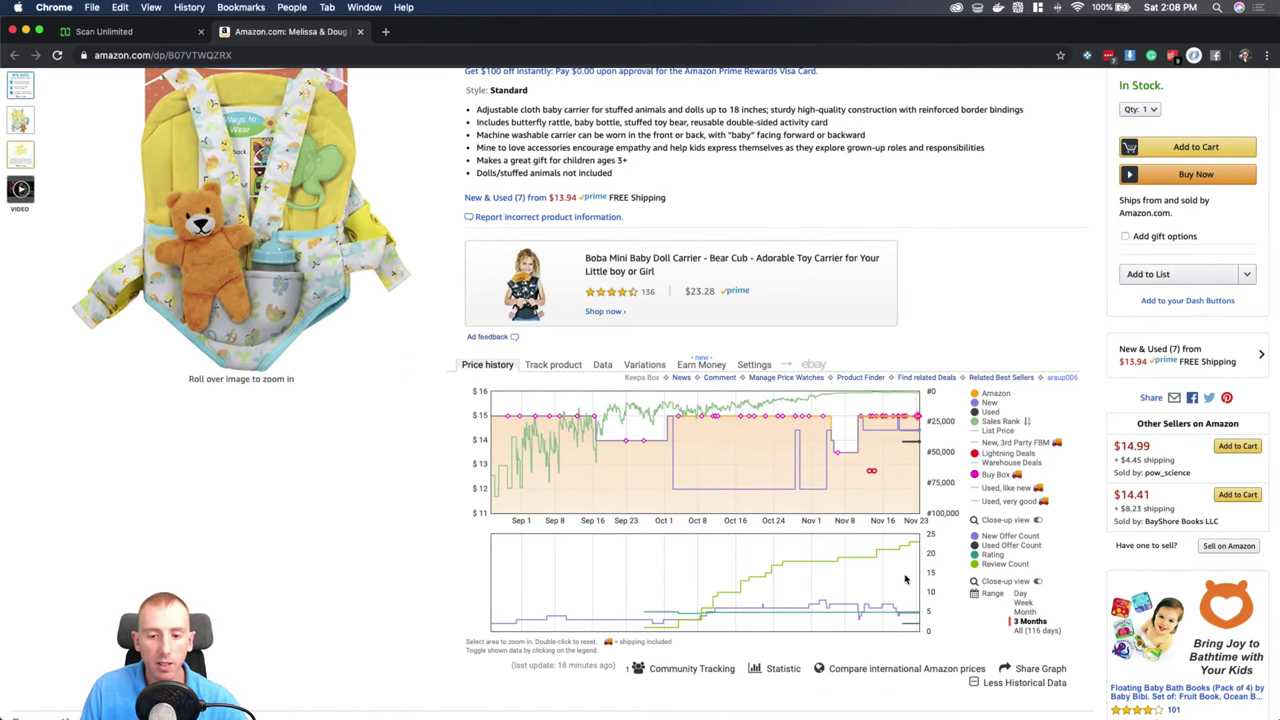
scroll(360, 416, up, 3)
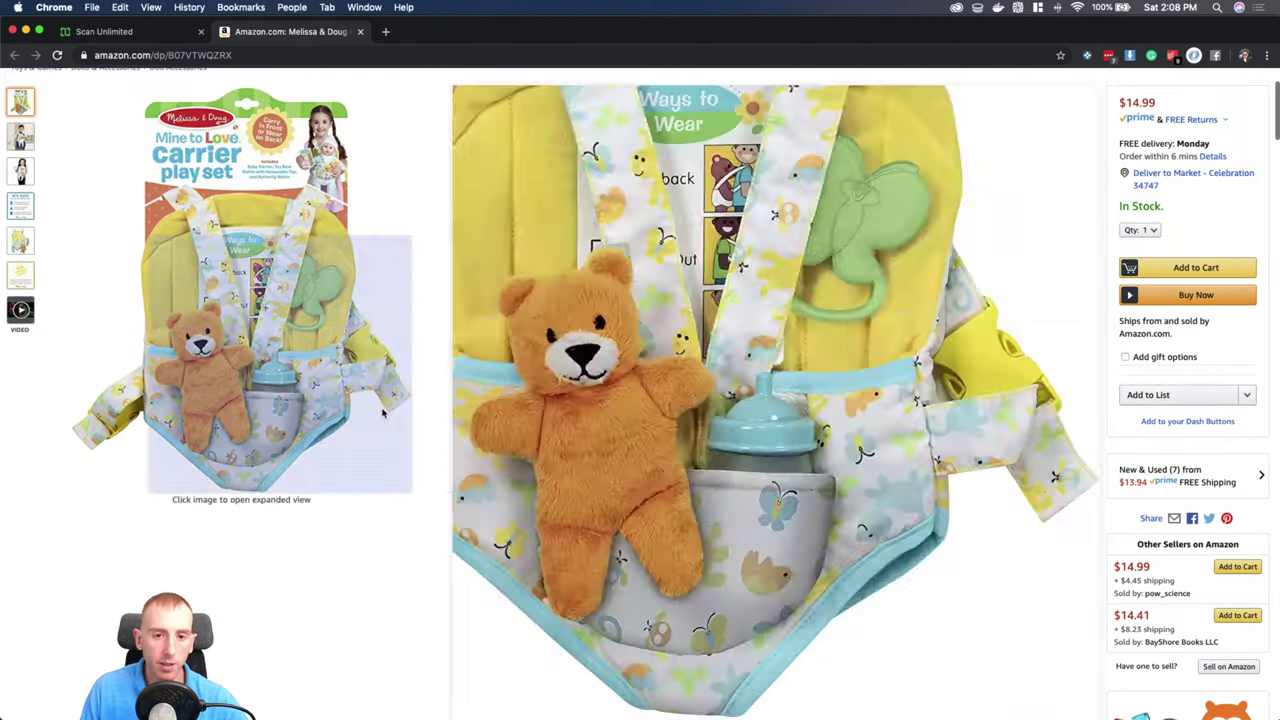
drag(478, 230, 570, 243)
click(575, 240)
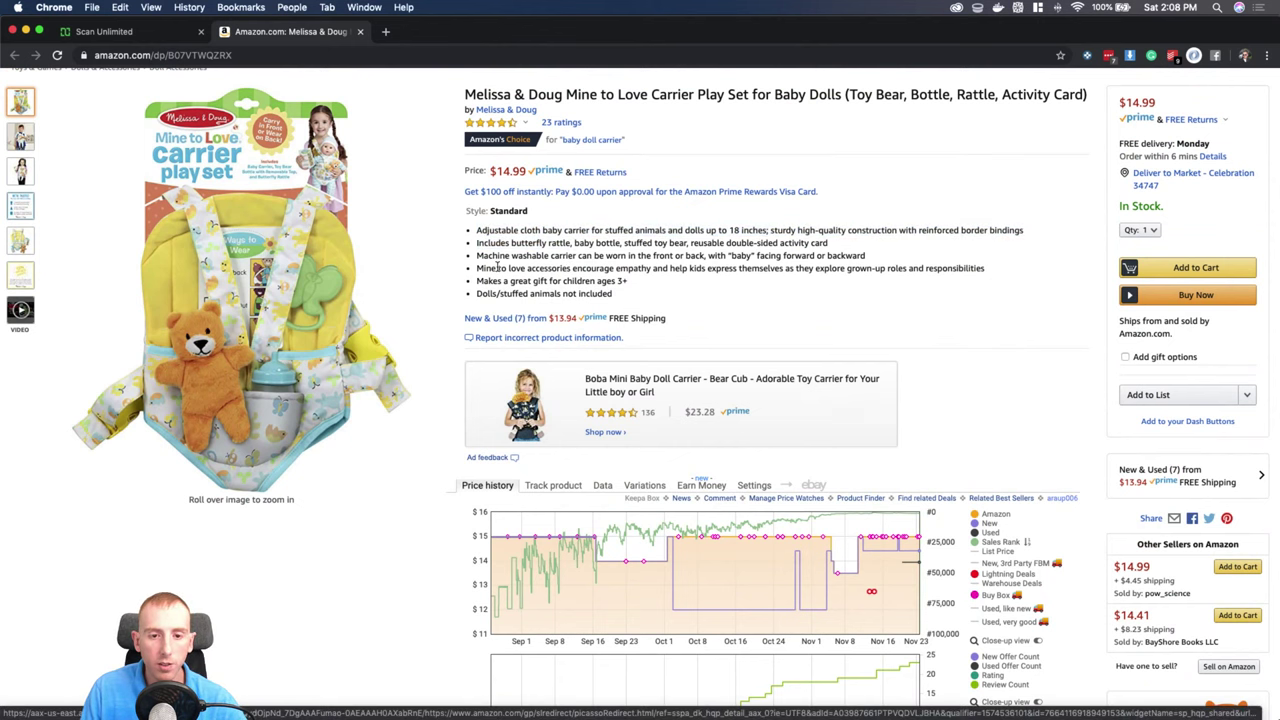
View the Keepa price chart over its full 116-day range, and return it to the 3 Months range.
scroll(519, 256, down, 5)
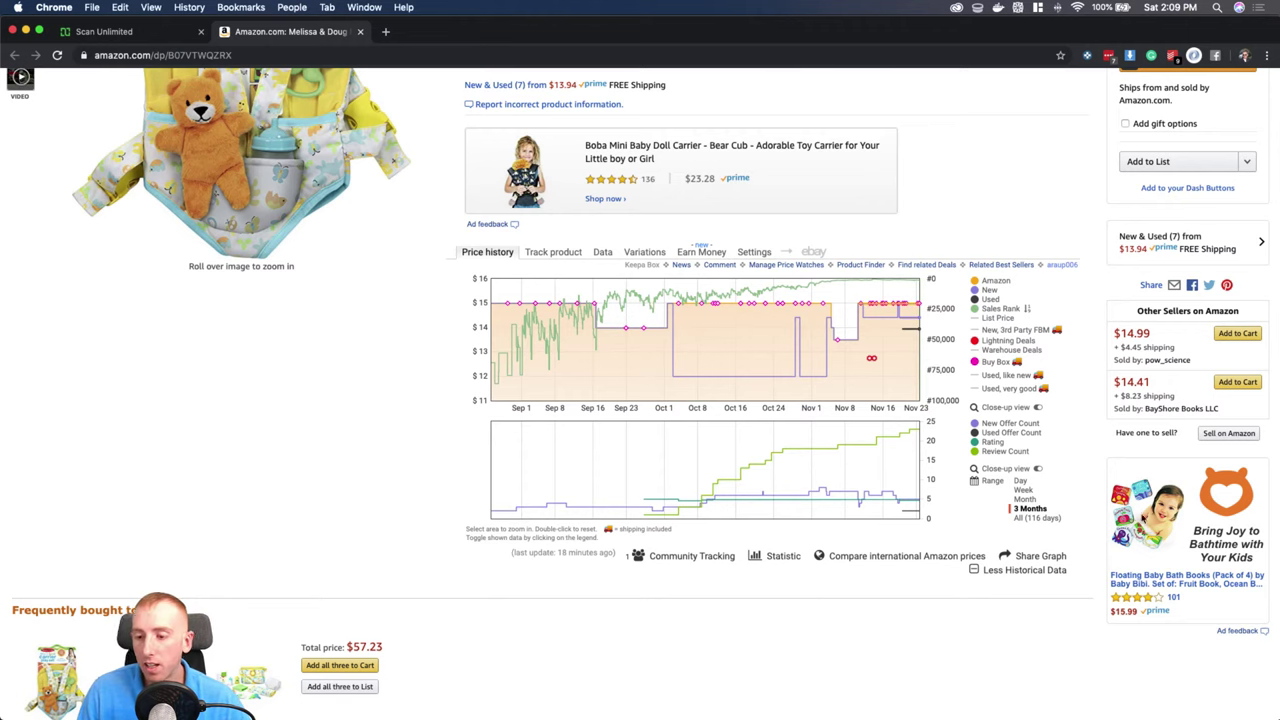
click(1034, 520)
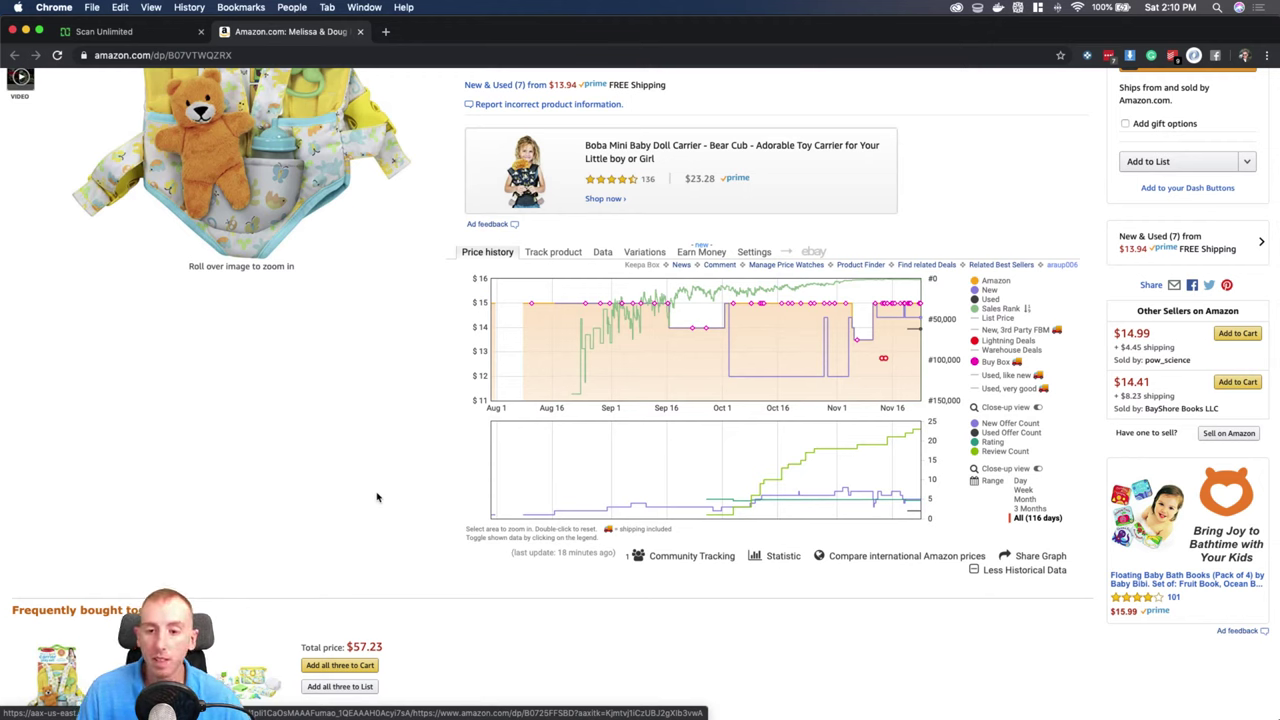
click(1030, 508)
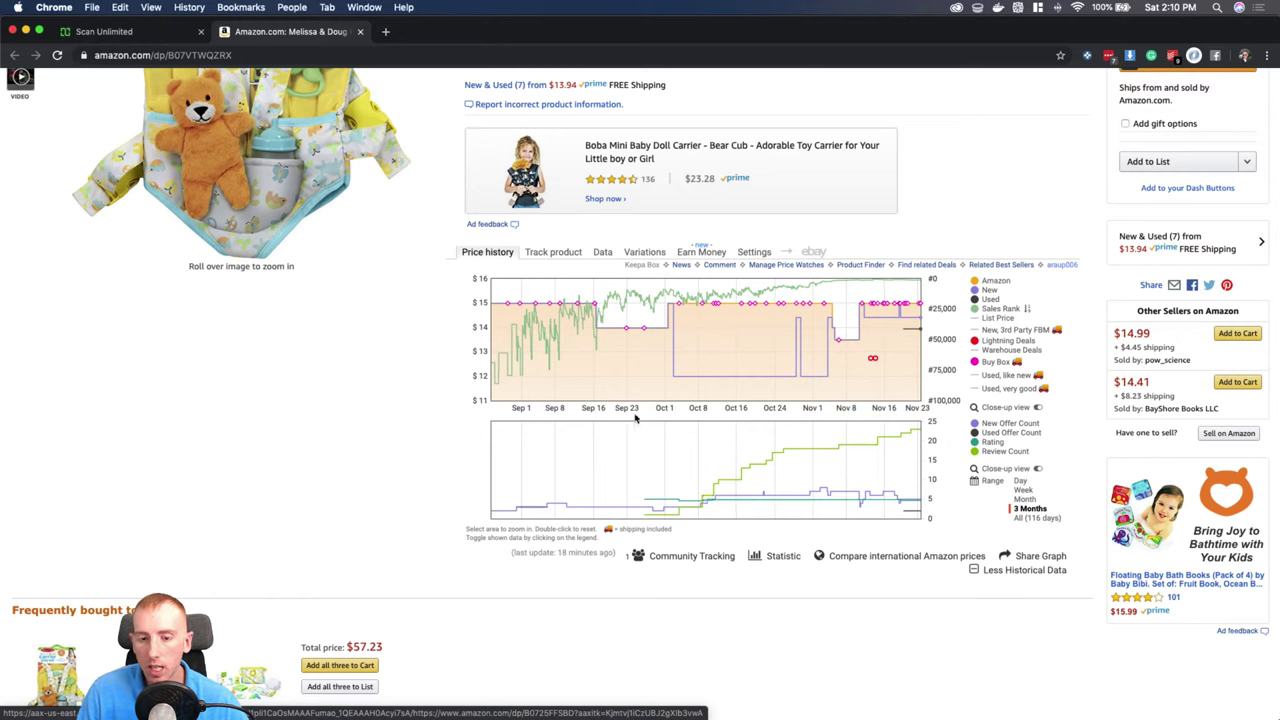
Collapse the additional historical data so only the main price history chart is shown.
click(993, 576)
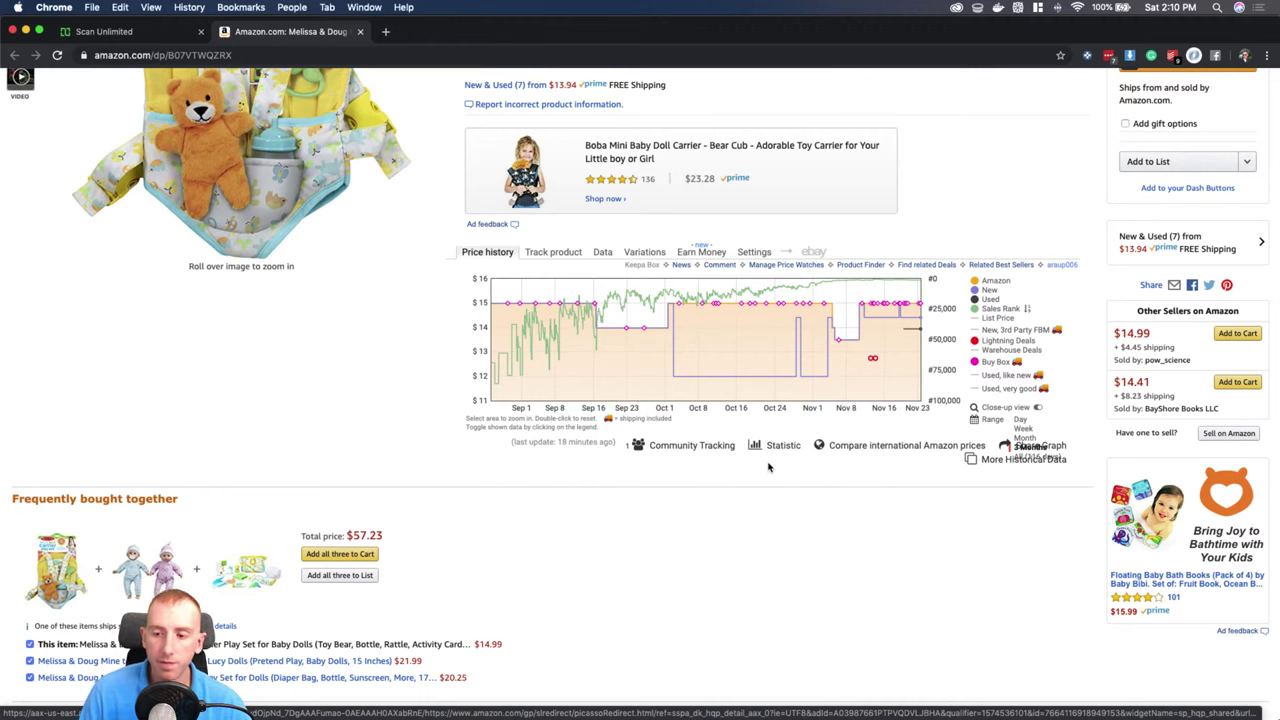
scroll(988, 385, down, 2)
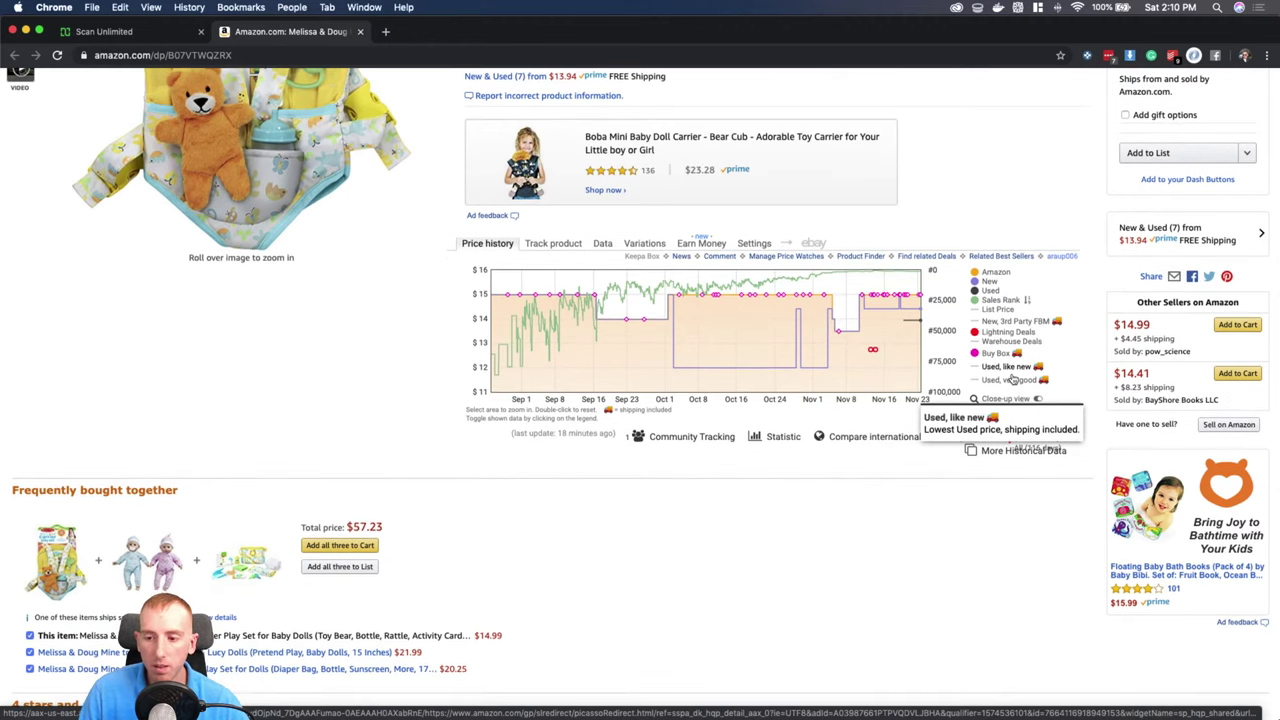
scroll(988, 307, up, 2)
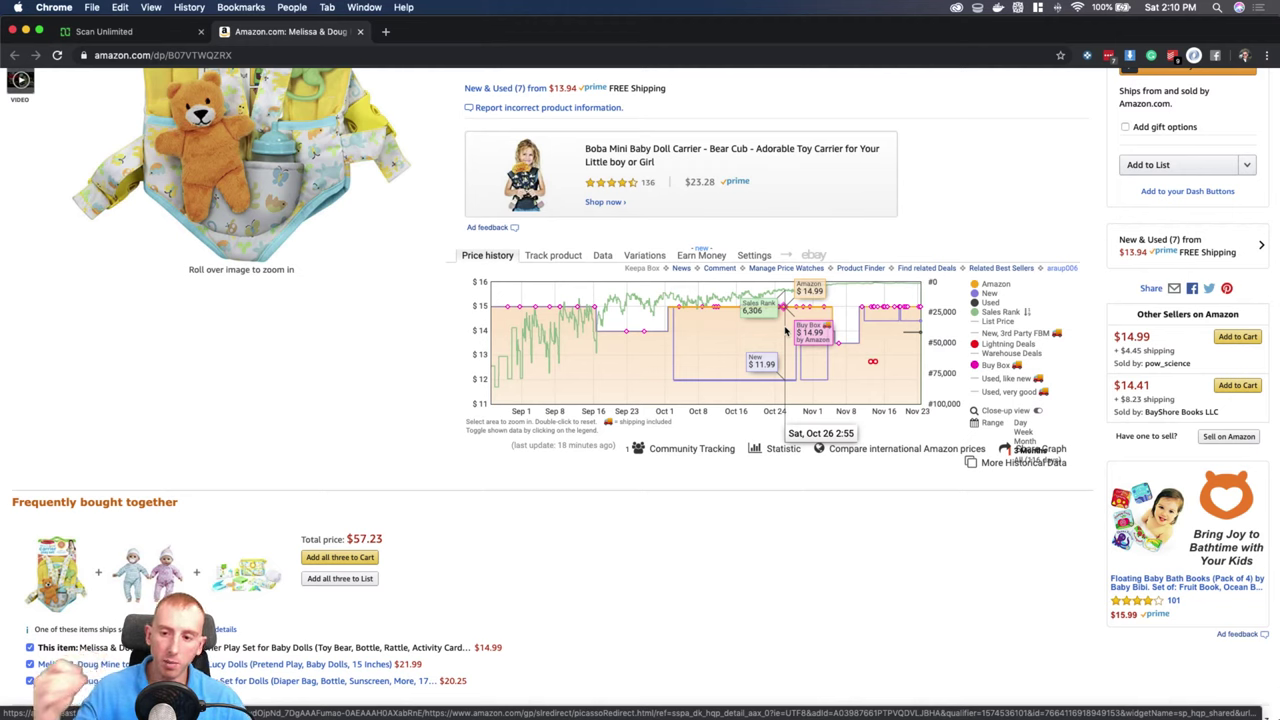
Invert the Sales Rank axis of the price history chart and restore its original direction.
click(1029, 314)
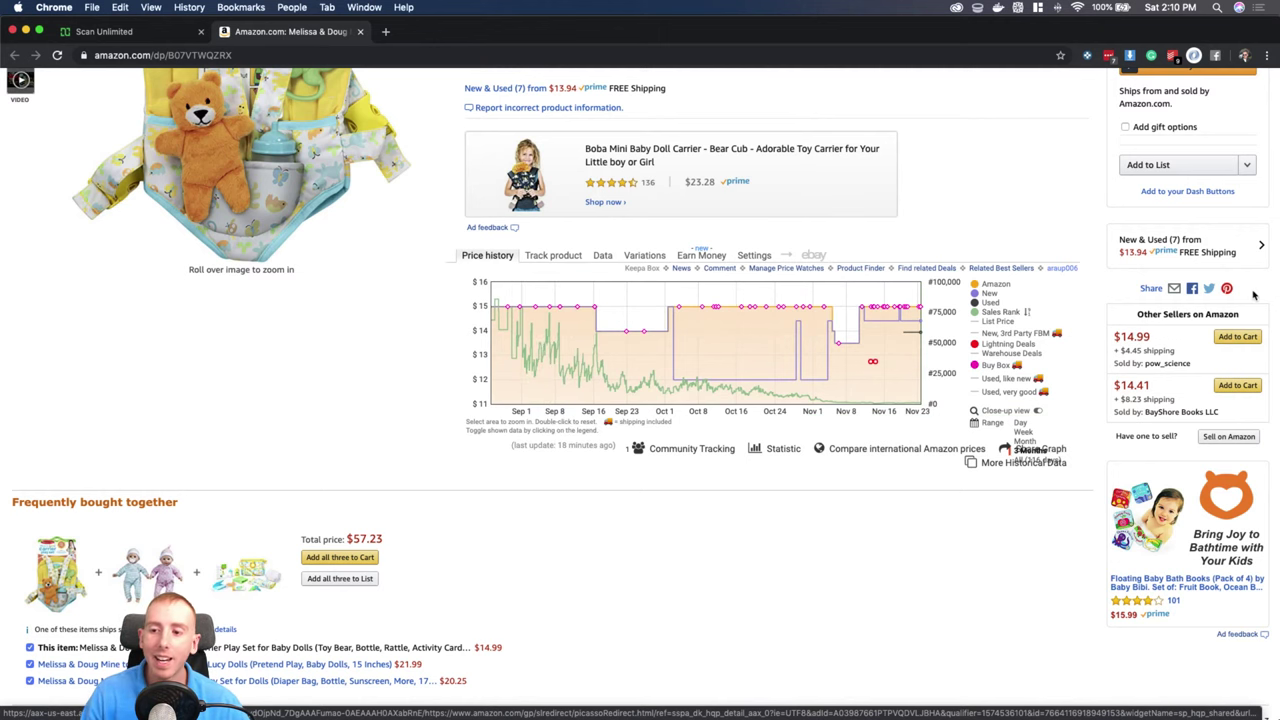
click(1026, 312)
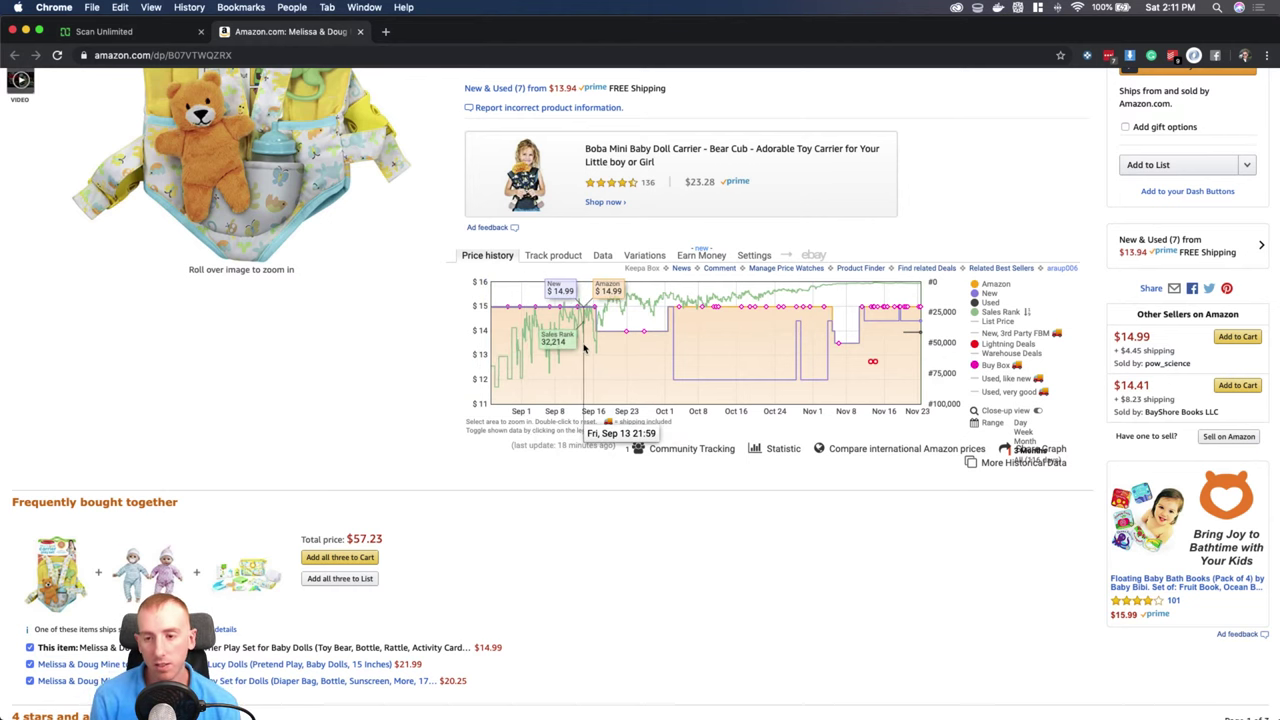
scroll(585, 347, up, 2)
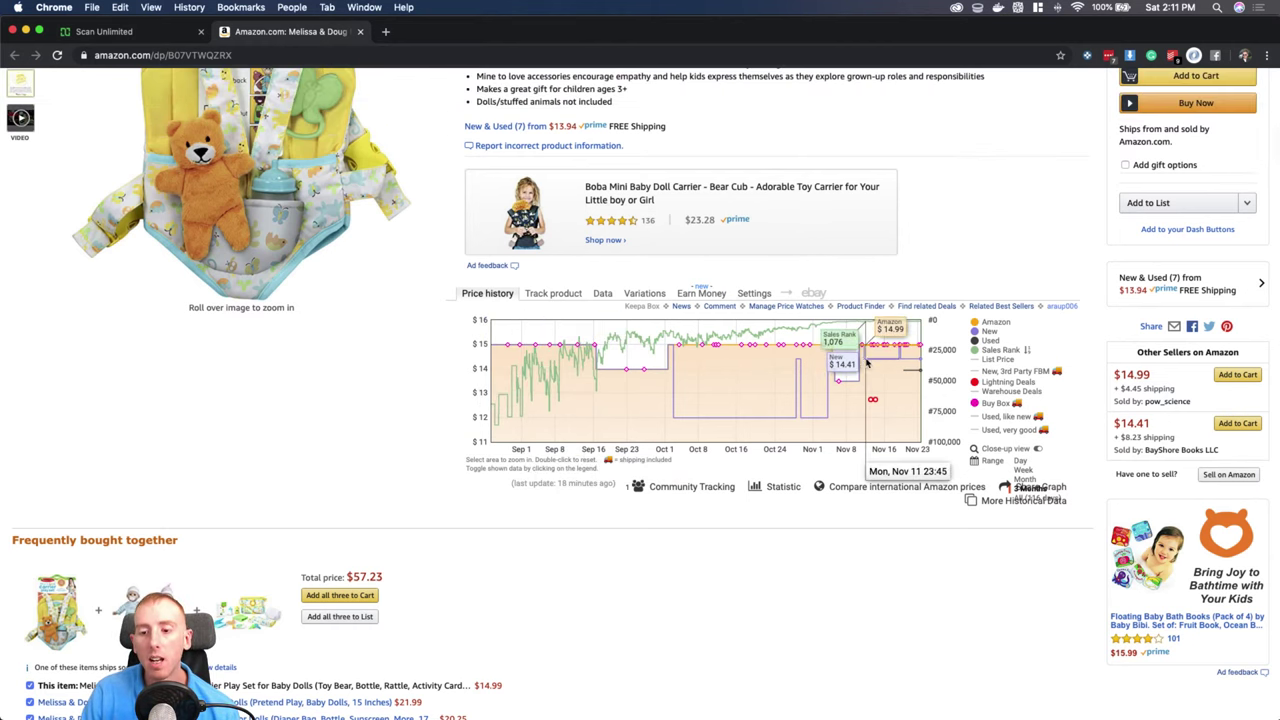
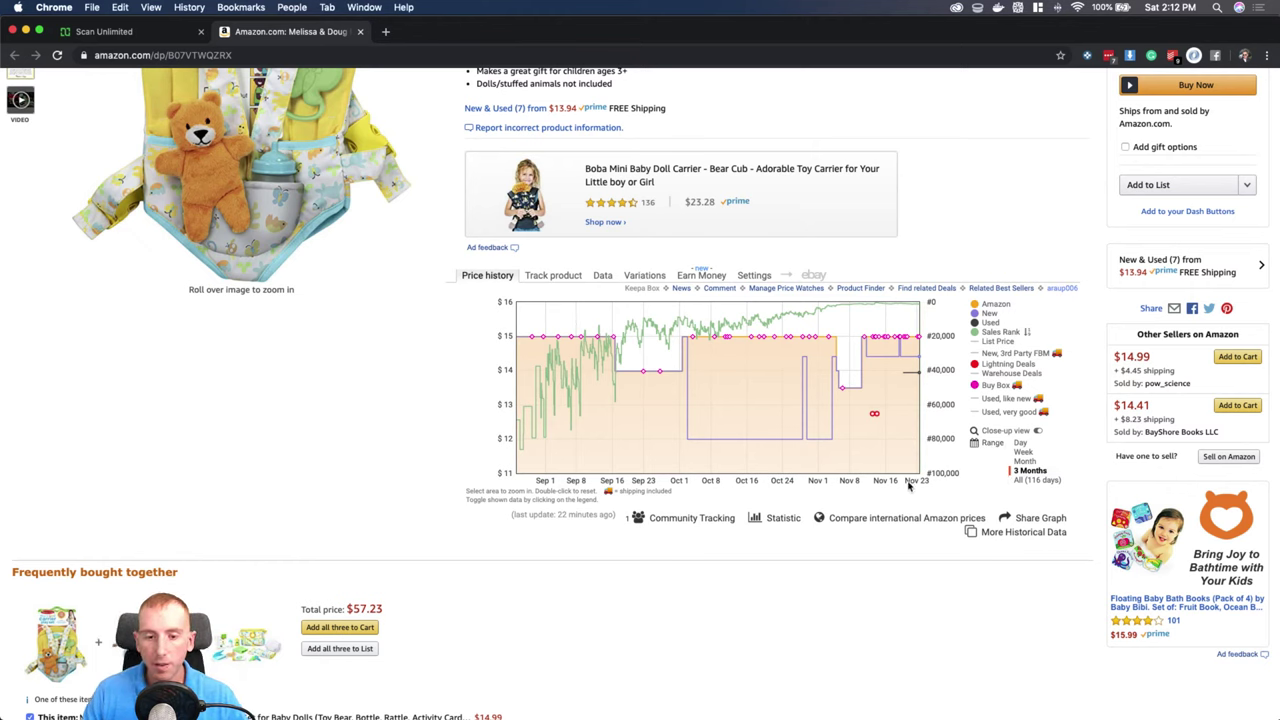
Set the price history chart to the All range and examine the price, Buy Box and sales rank trends.
click(1046, 482)
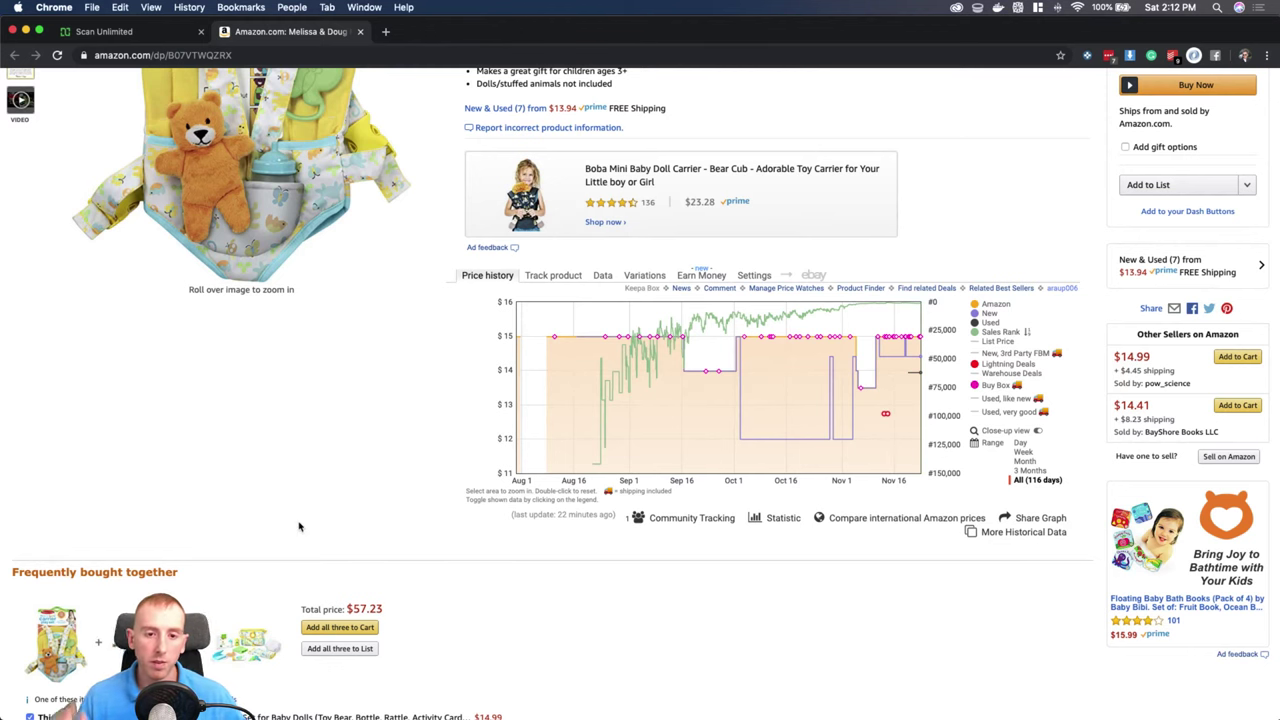
scroll(298, 526, up, 3)
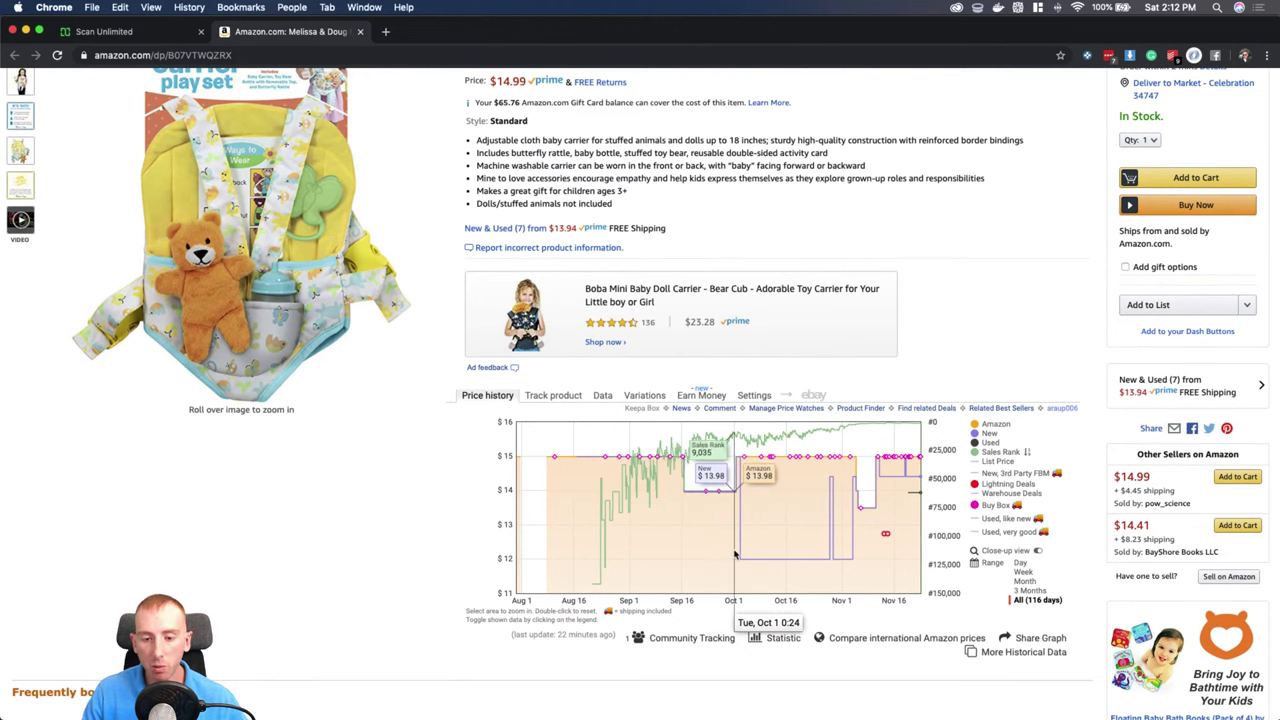
scroll(735, 555, down, 1)
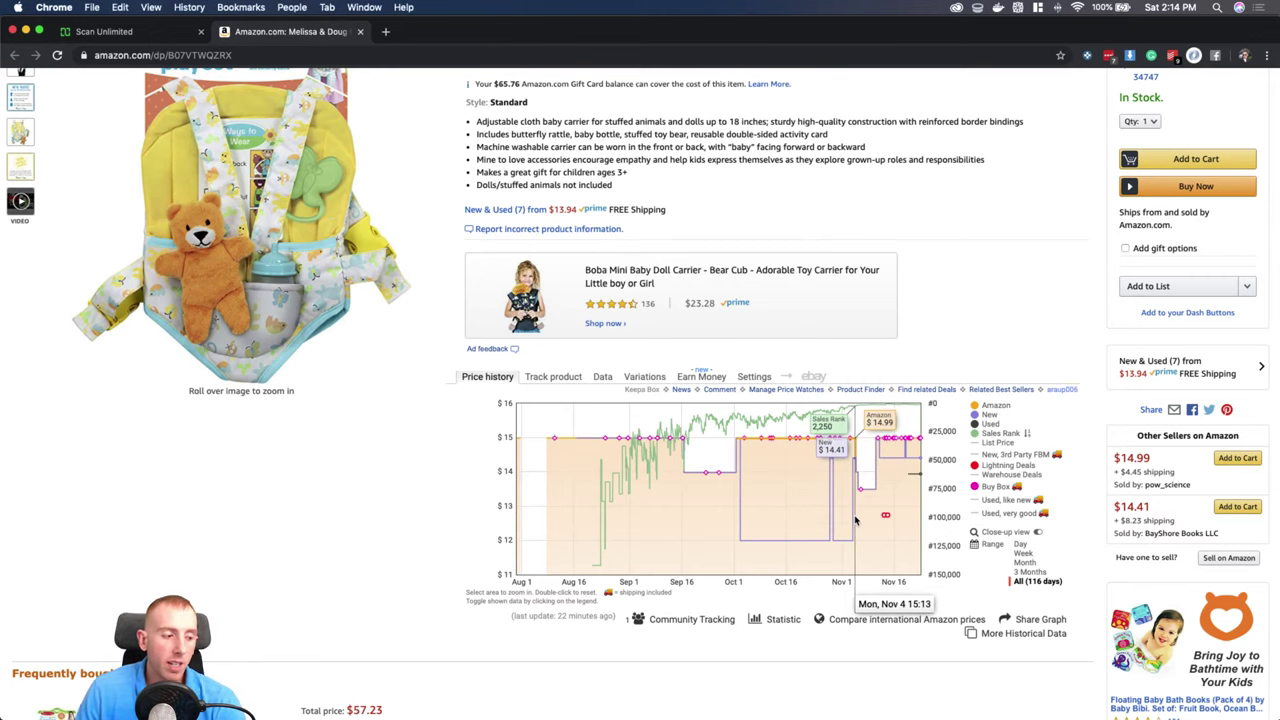
scroll(855, 519, up, 3)
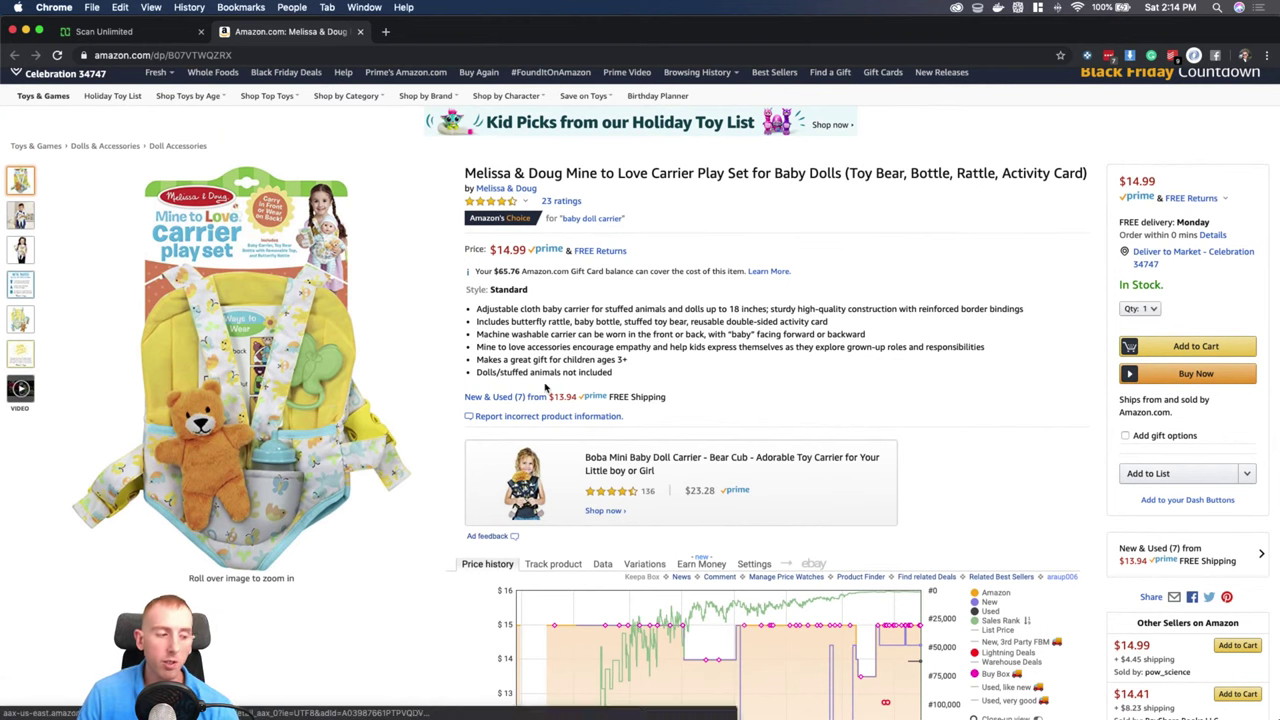
scroll(545, 387, down, 2)
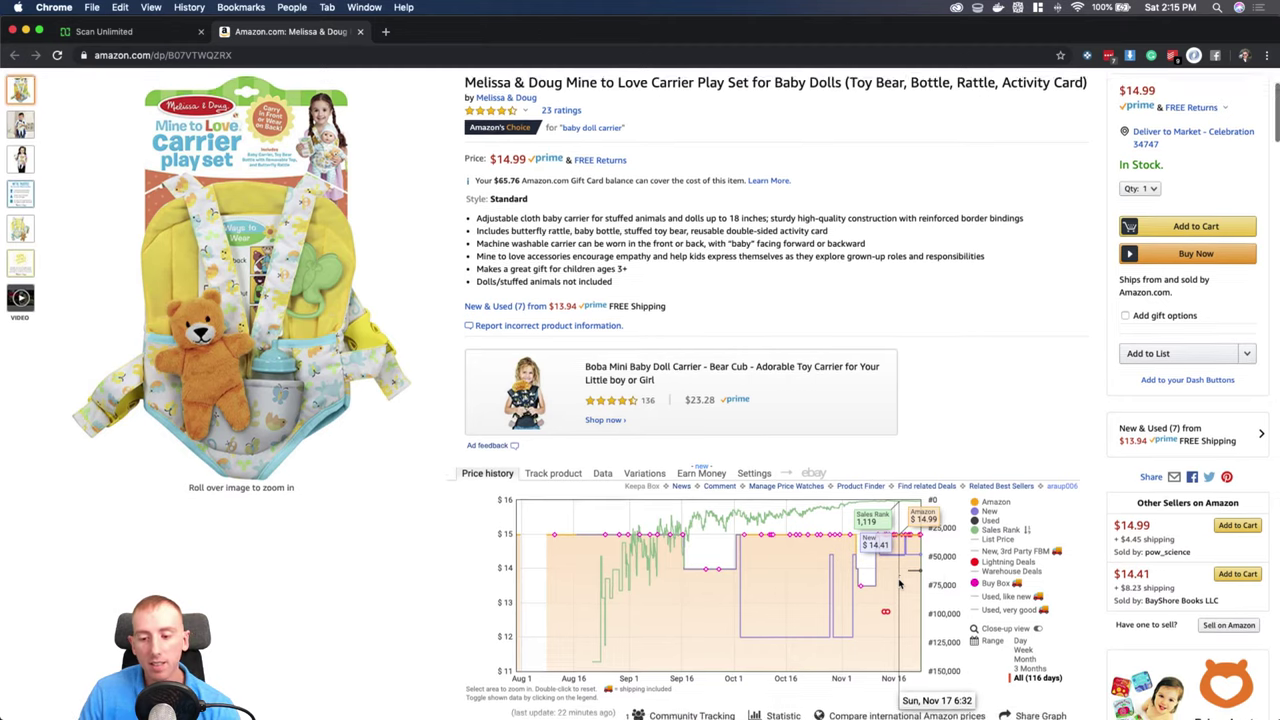
scroll(899, 584, down, 1)
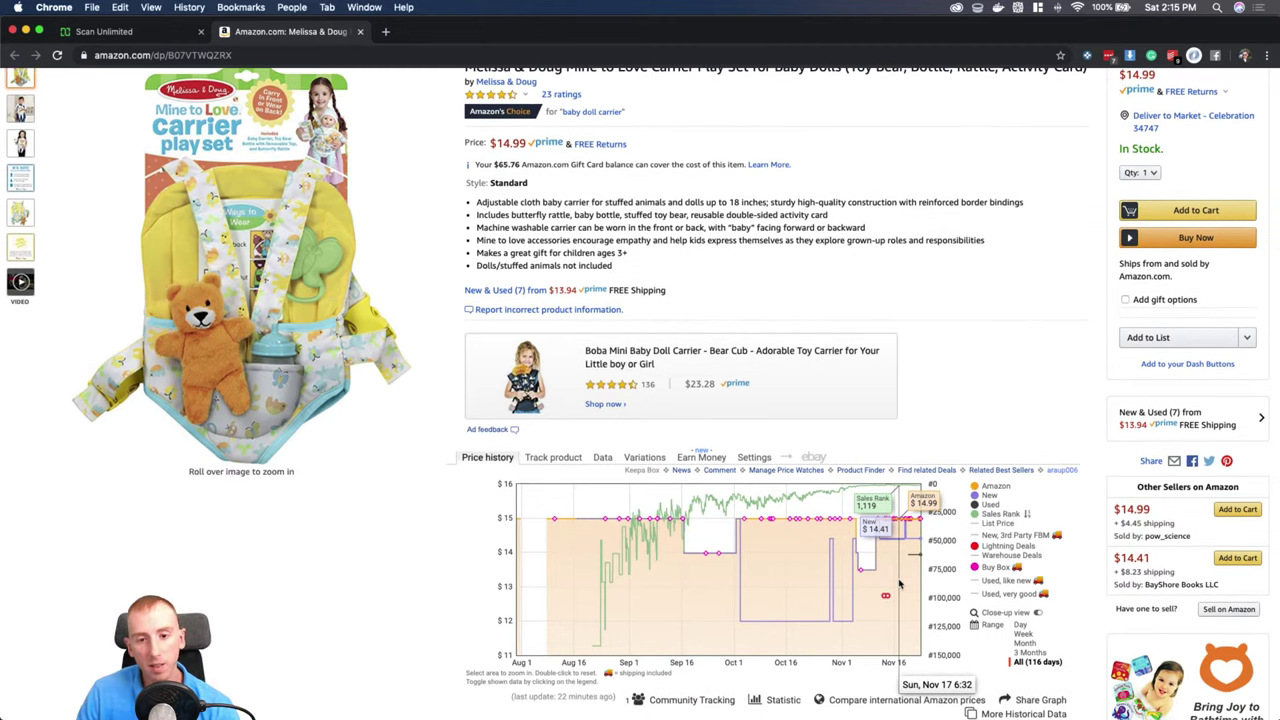
scroll(899, 584, down, 1)
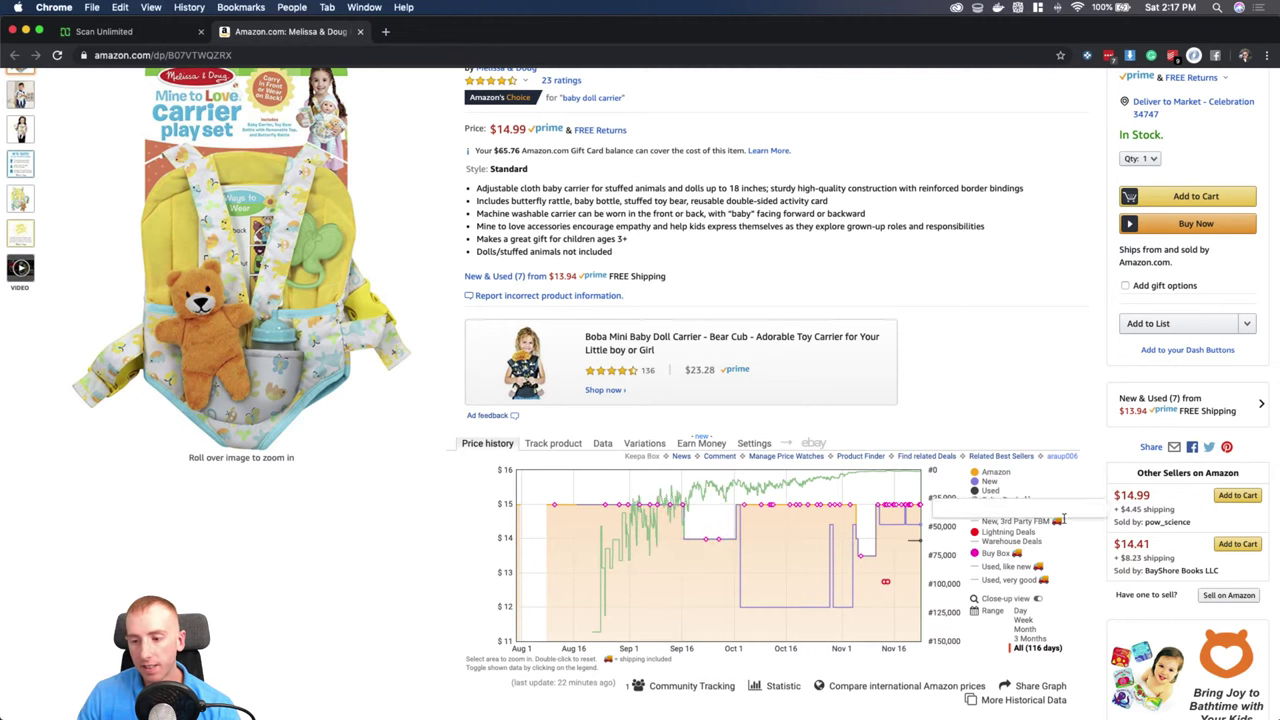
Review the play set's new and used offers with their stock levels, and close the offer list and the Amazon's Choice note.
mouse_move(1124, 497)
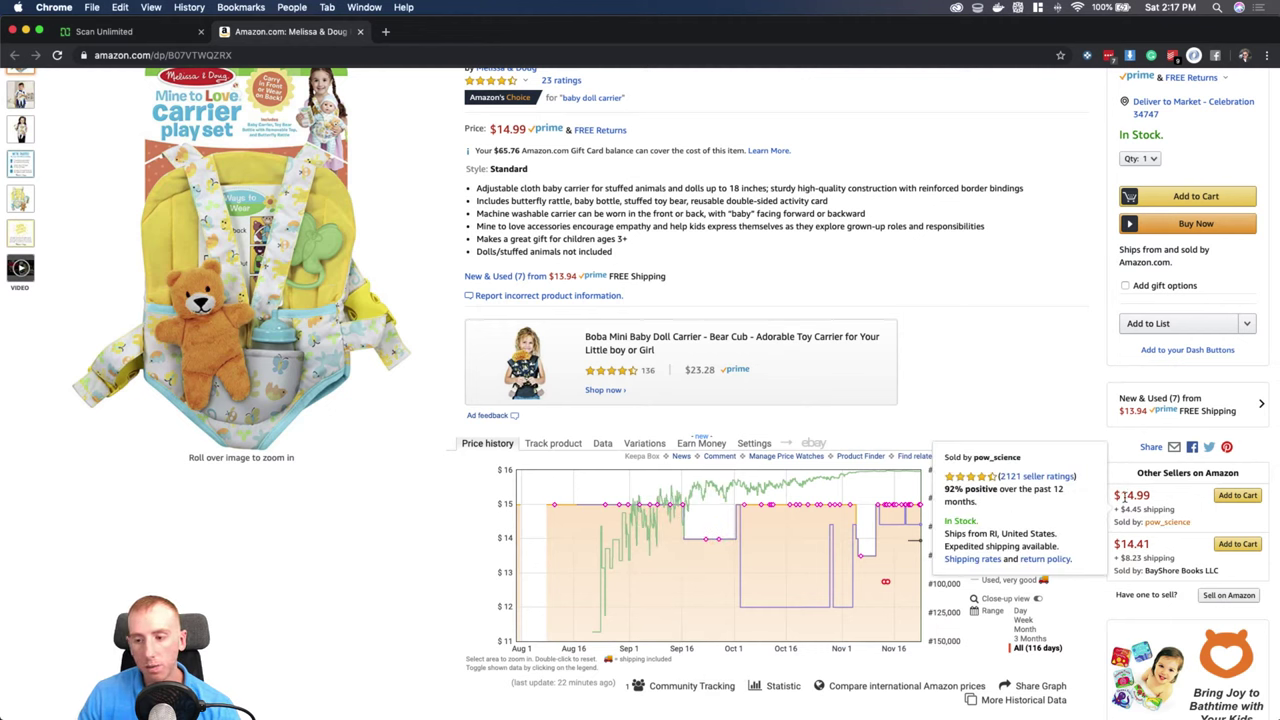
click(1181, 403)
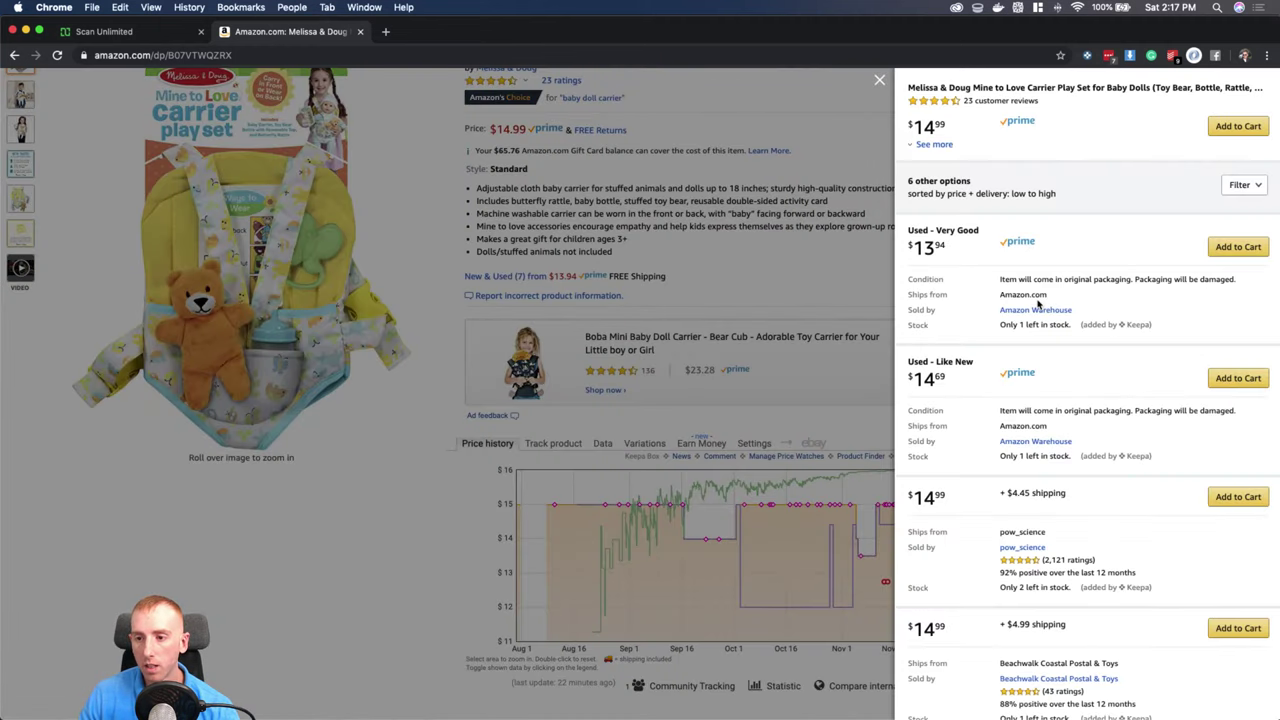
scroll(1043, 360, down, 2)
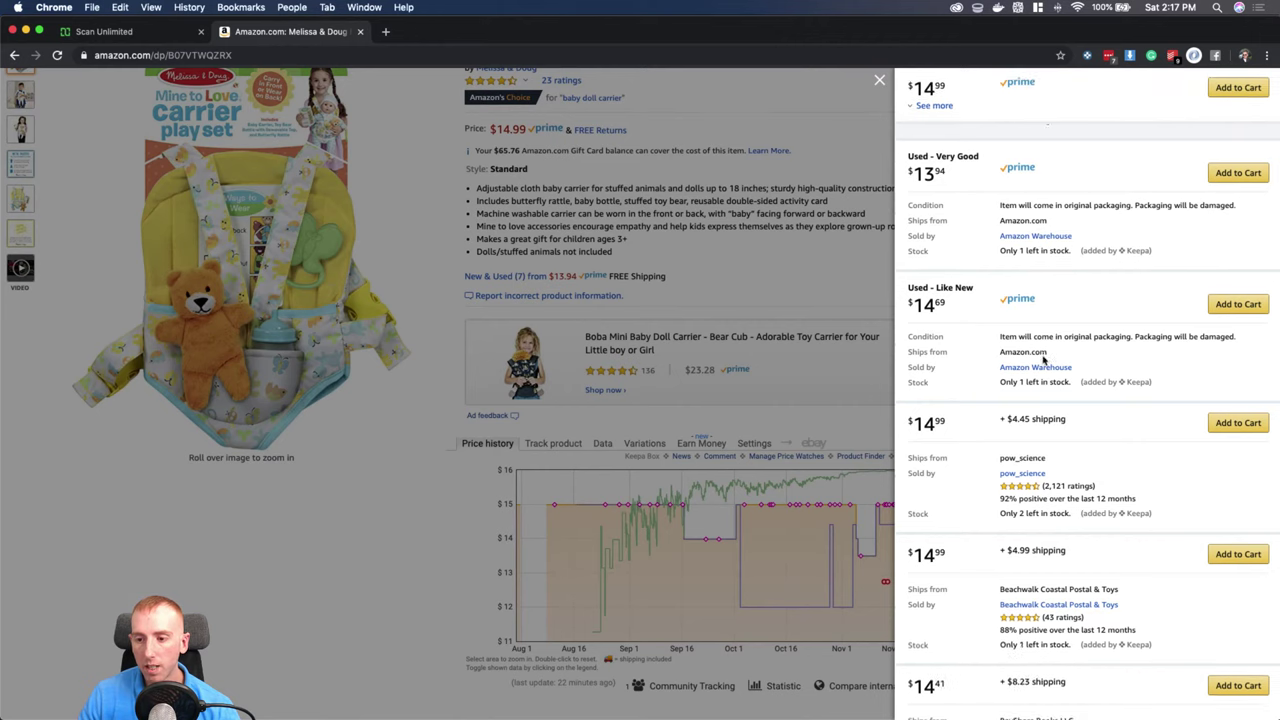
scroll(1043, 360, down, 1)
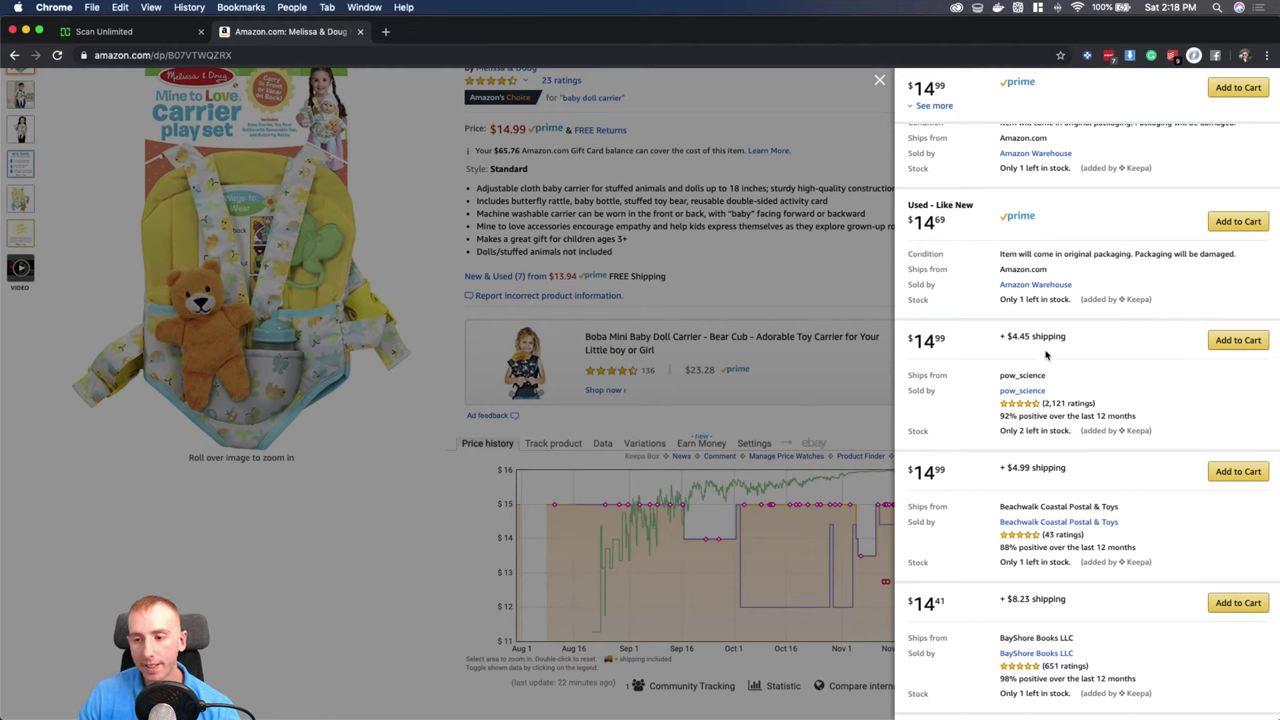
click(879, 81)
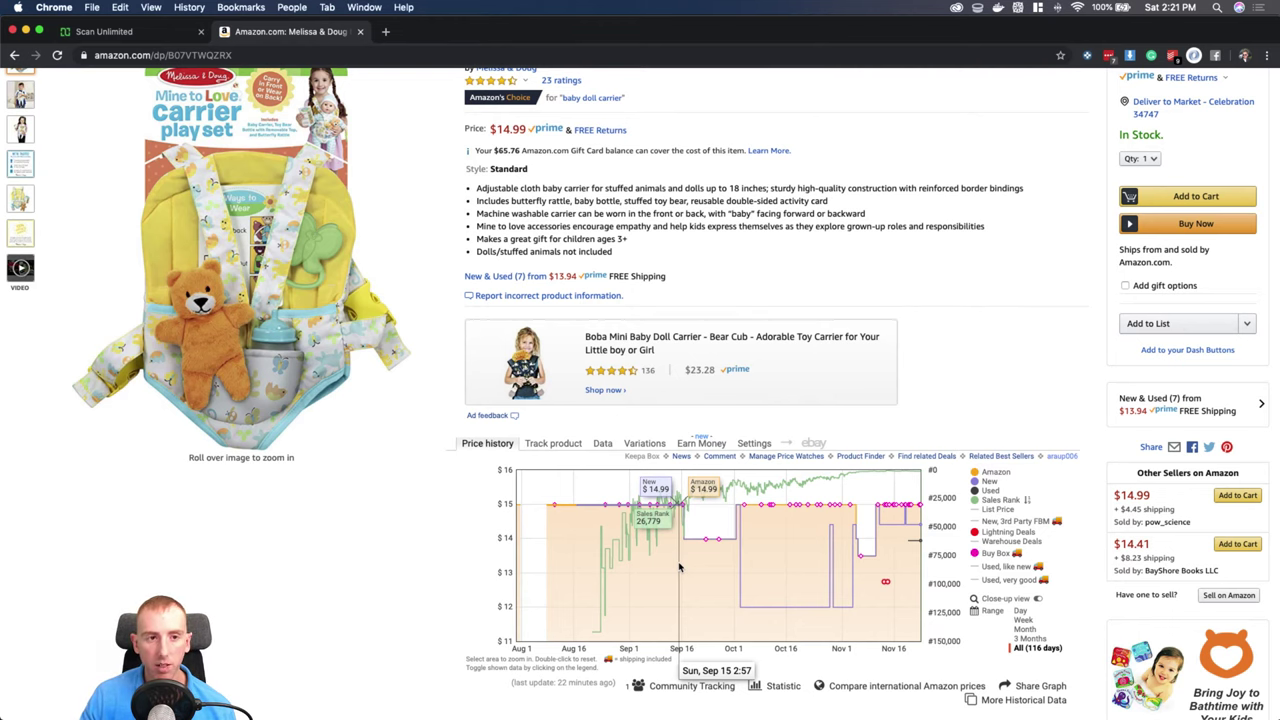
scroll(679, 567, up, 2)
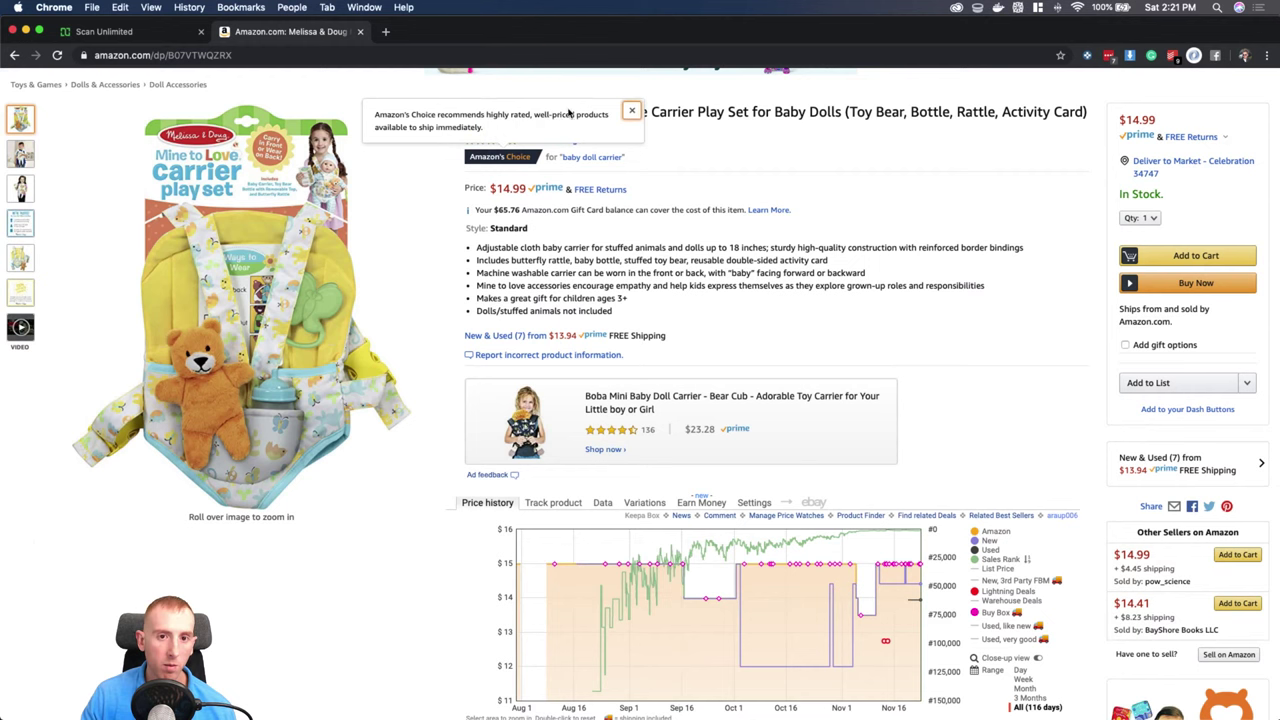
click(632, 110)
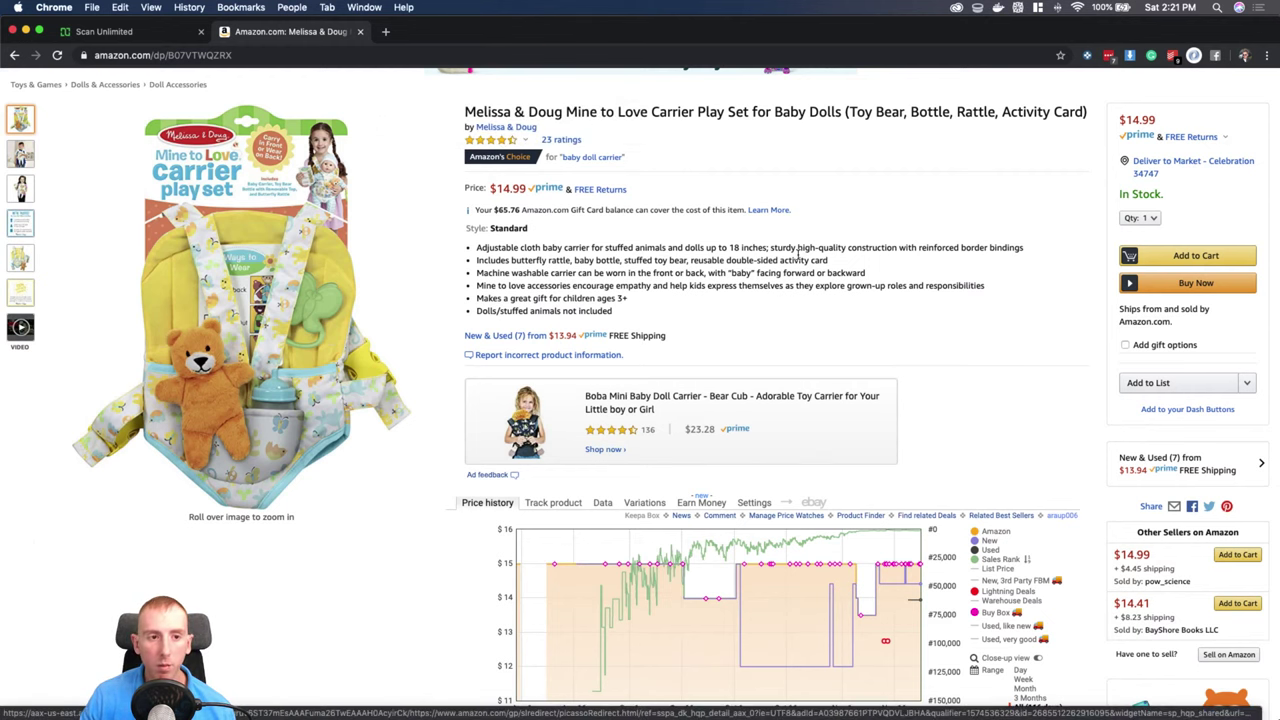
Zoom the price chart in on the mid-November lightning deal, and return to the 3 Months range.
scroll(799, 252, down, 3)
scroll(893, 298, up, 1)
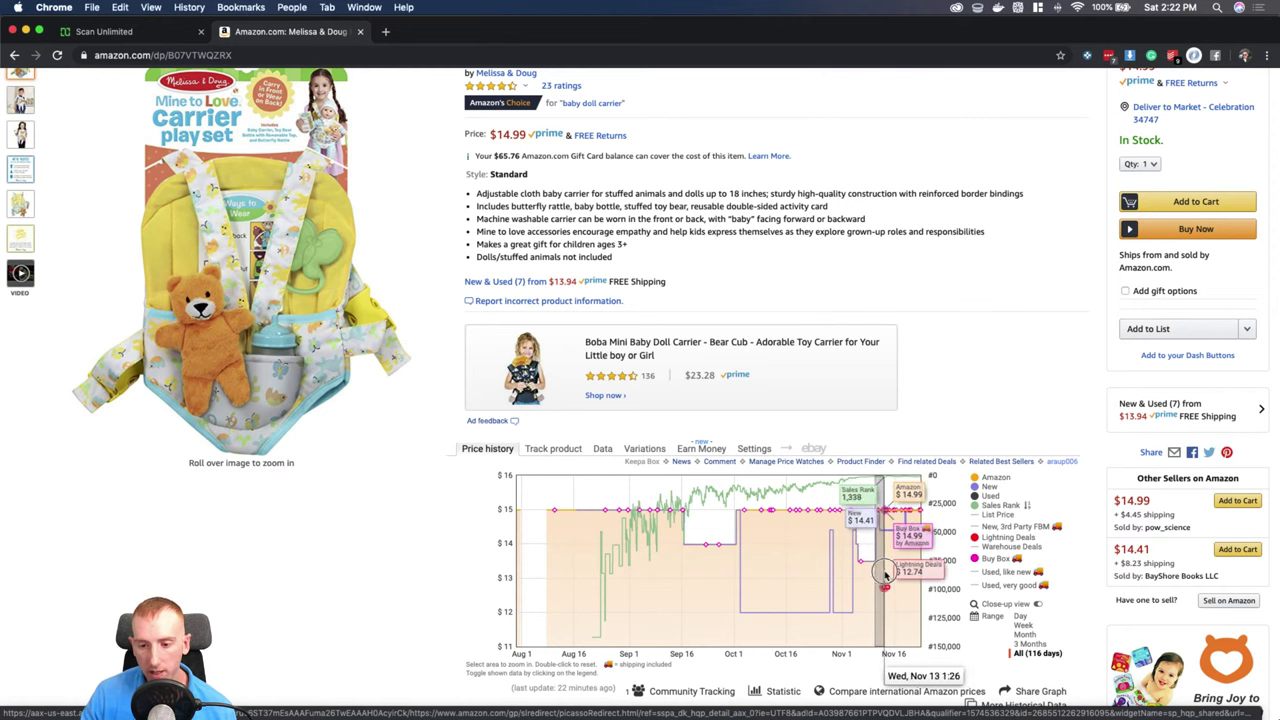
drag(894, 572, 910, 576)
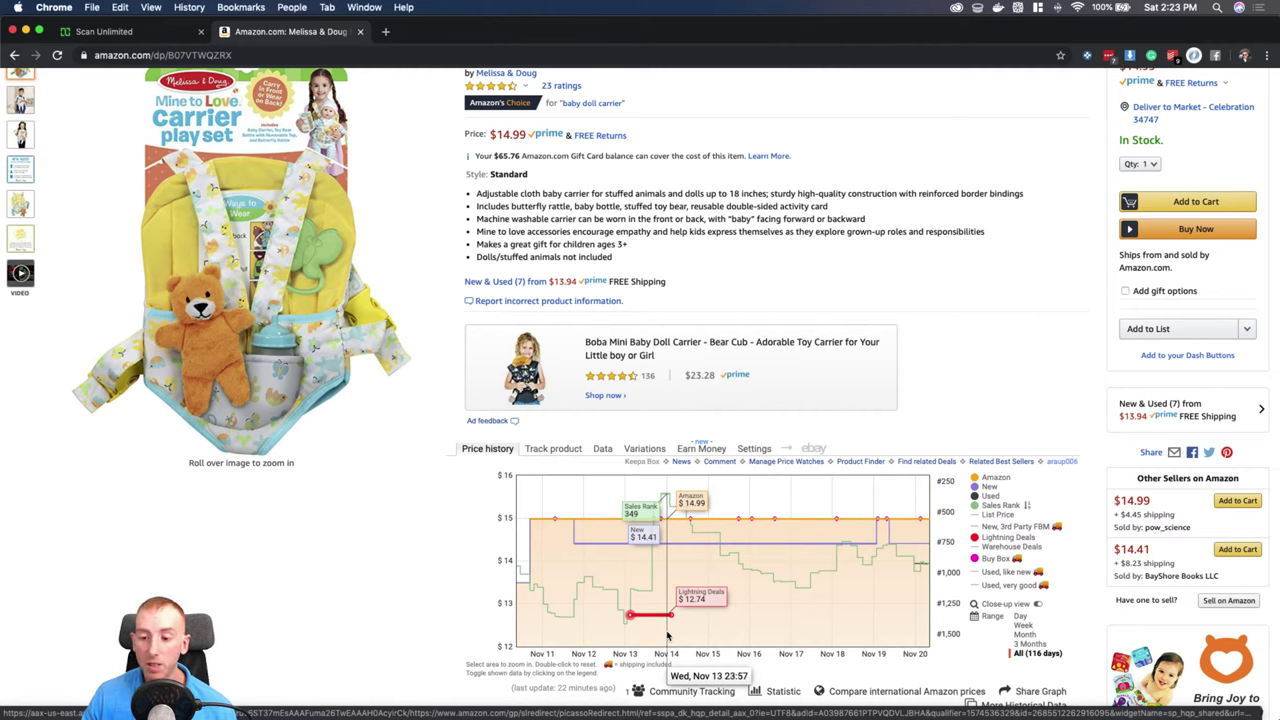
click(1038, 645)
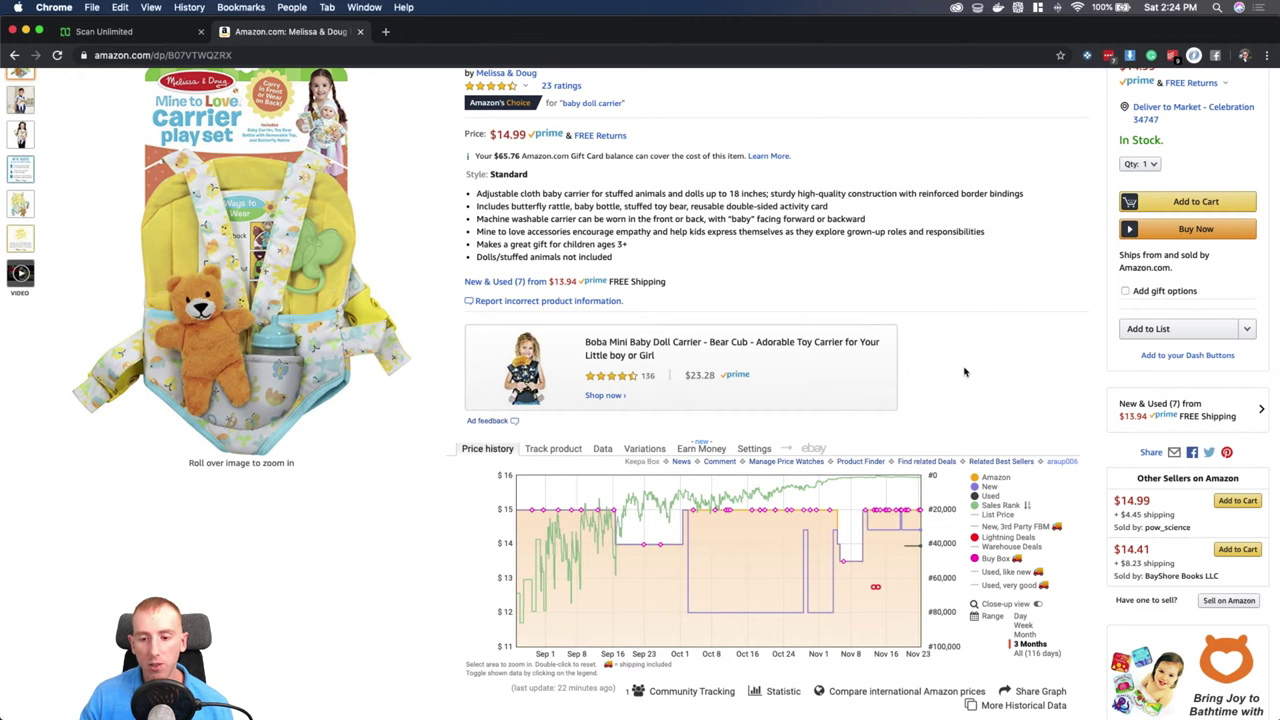
Set the Keepa price history chart to the All range and compare it with the Profit / ROI Calculator in Scan Unlimited.
click(1026, 653)
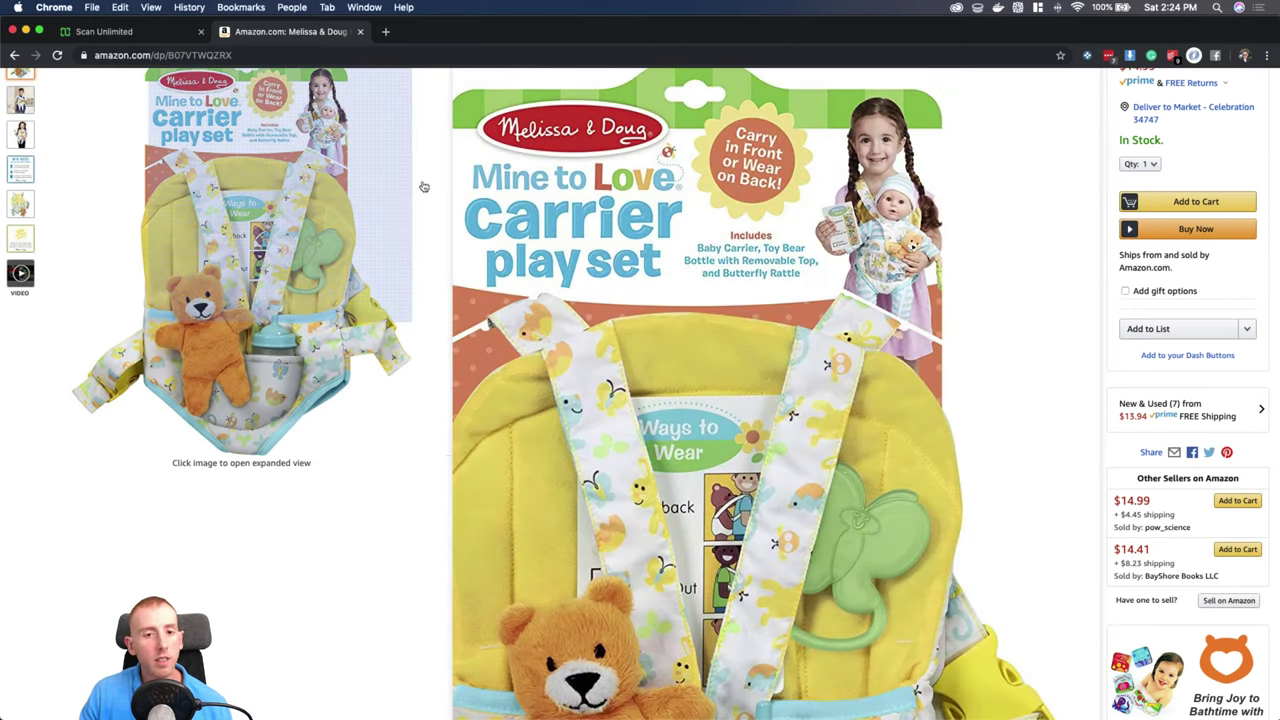
click(118, 33)
scroll(510, 300, down, 3)
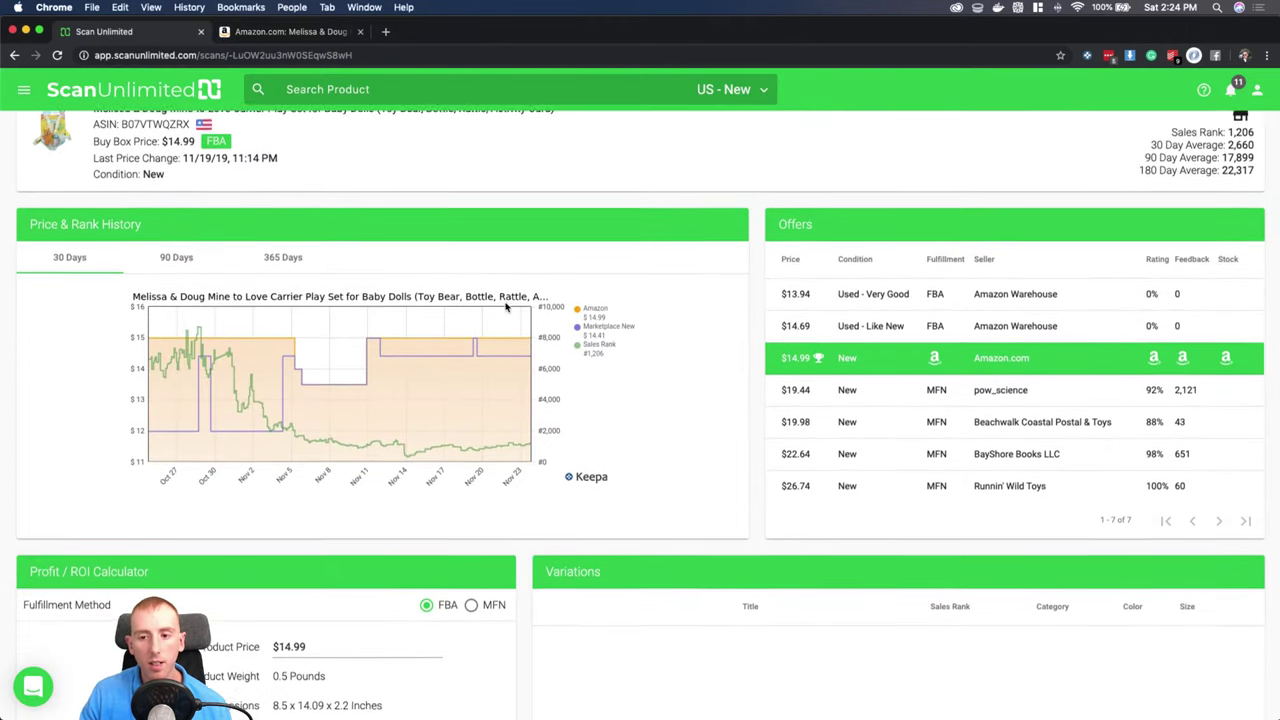
scroll(506, 307, down, 5)
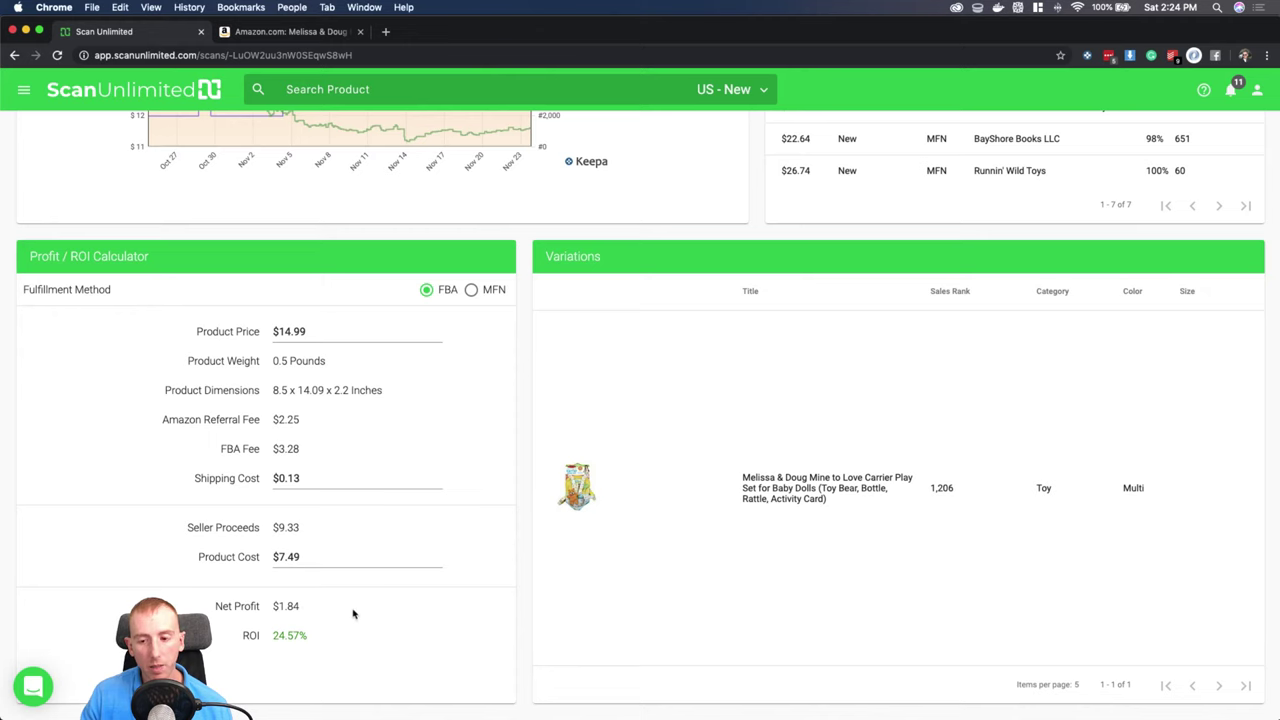
scroll(352, 612, up, 5)
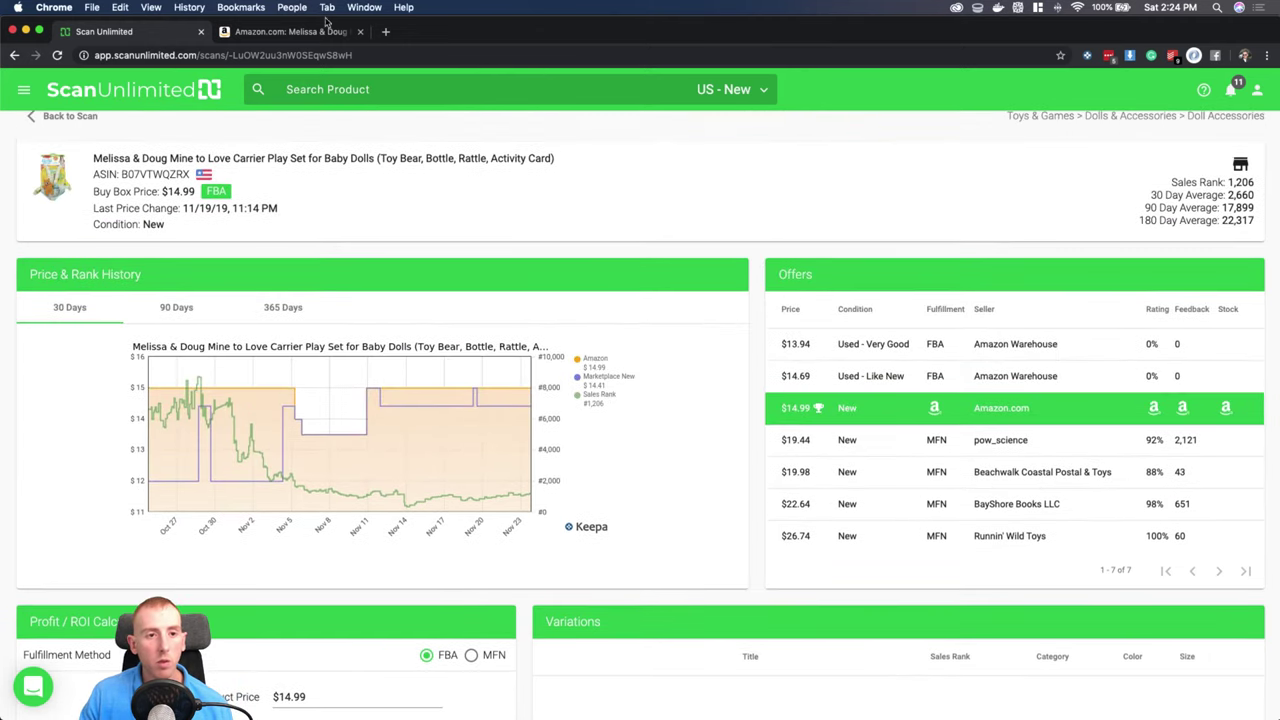
click(283, 31)
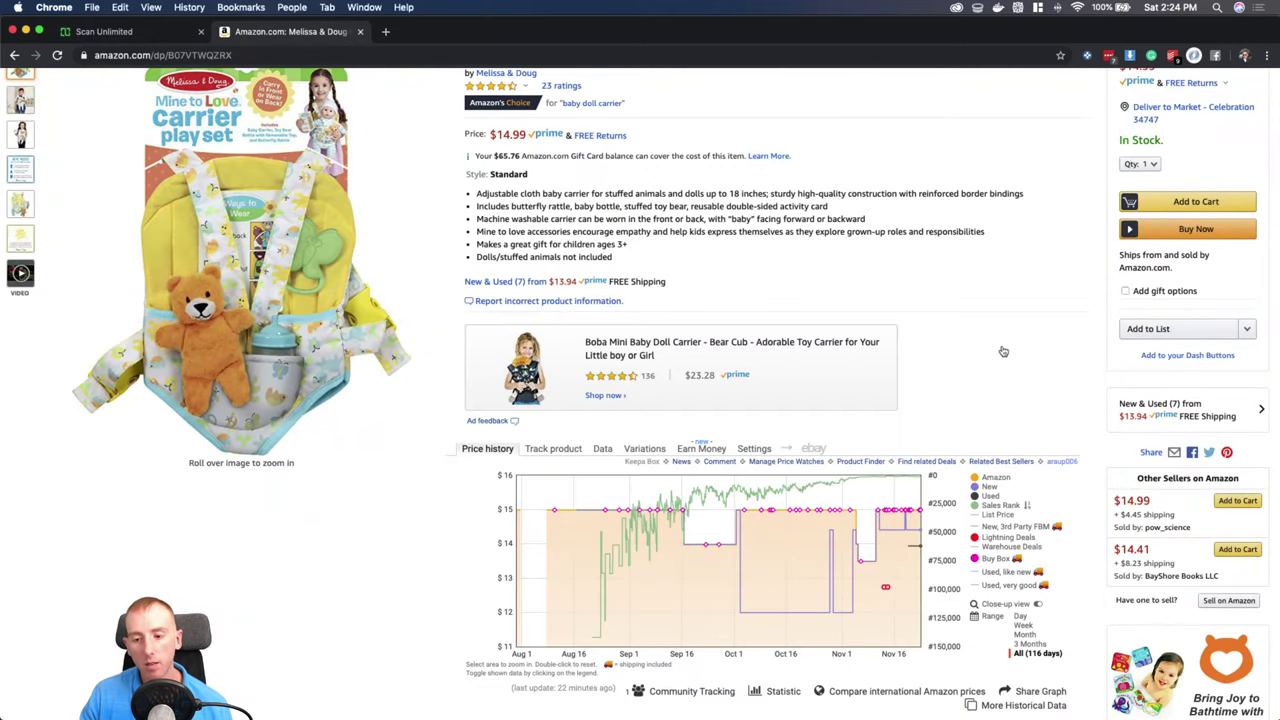
mouse_move(857, 530)
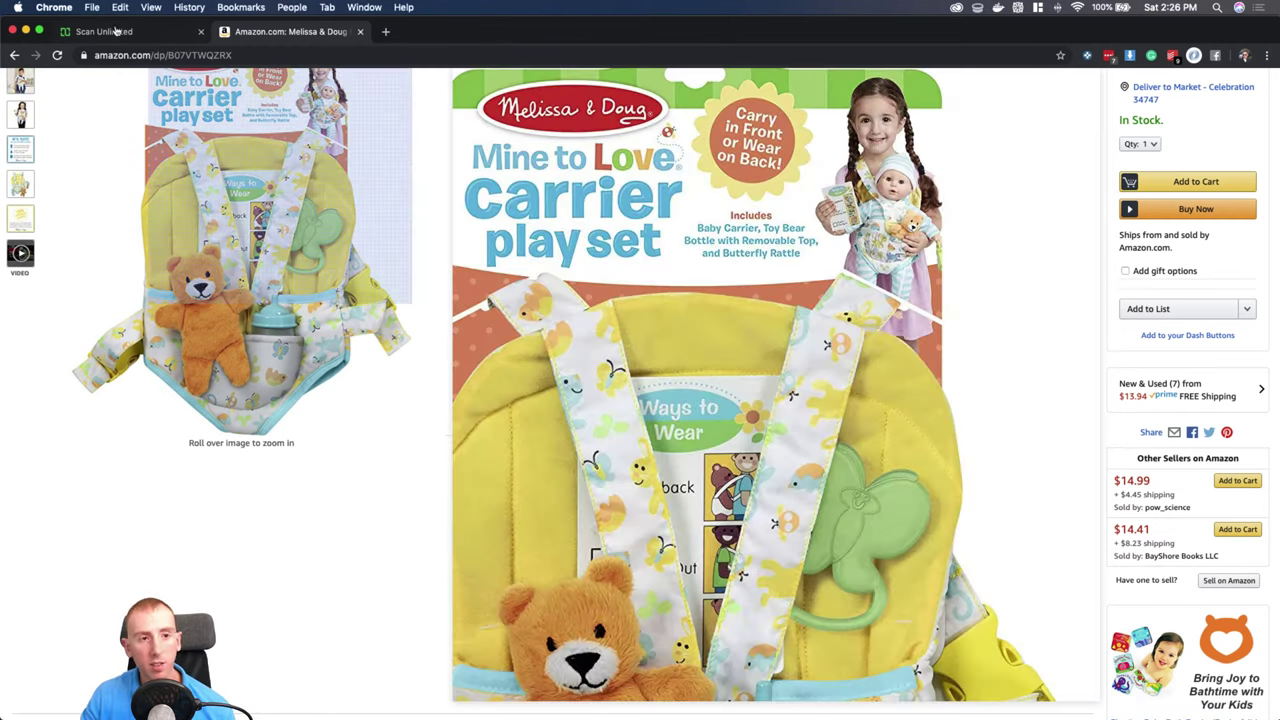
Switch to Scan Unlimited and check the play set's shipping cost, product cost, net profit and ROI in the Profit / ROI Calculator.
click(115, 31)
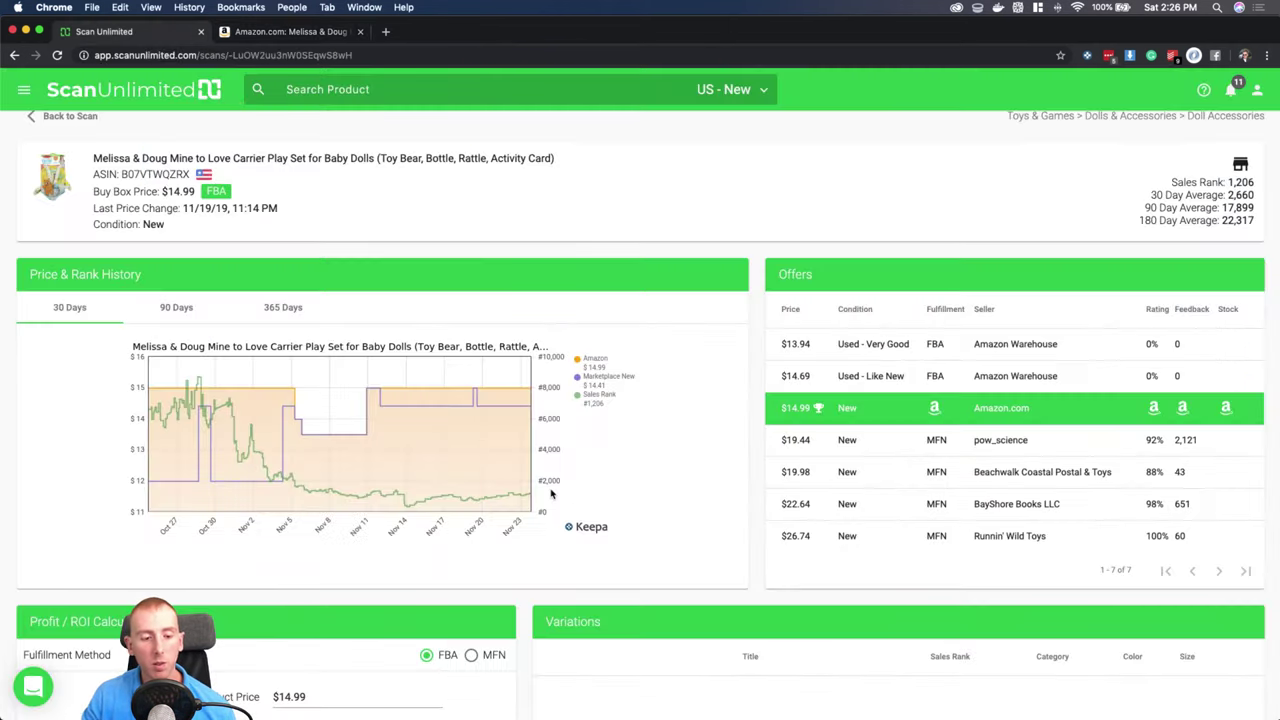
scroll(550, 493, down, 5)
scroll(550, 493, down, 2)
click(314, 557)
key(shift+Tab)
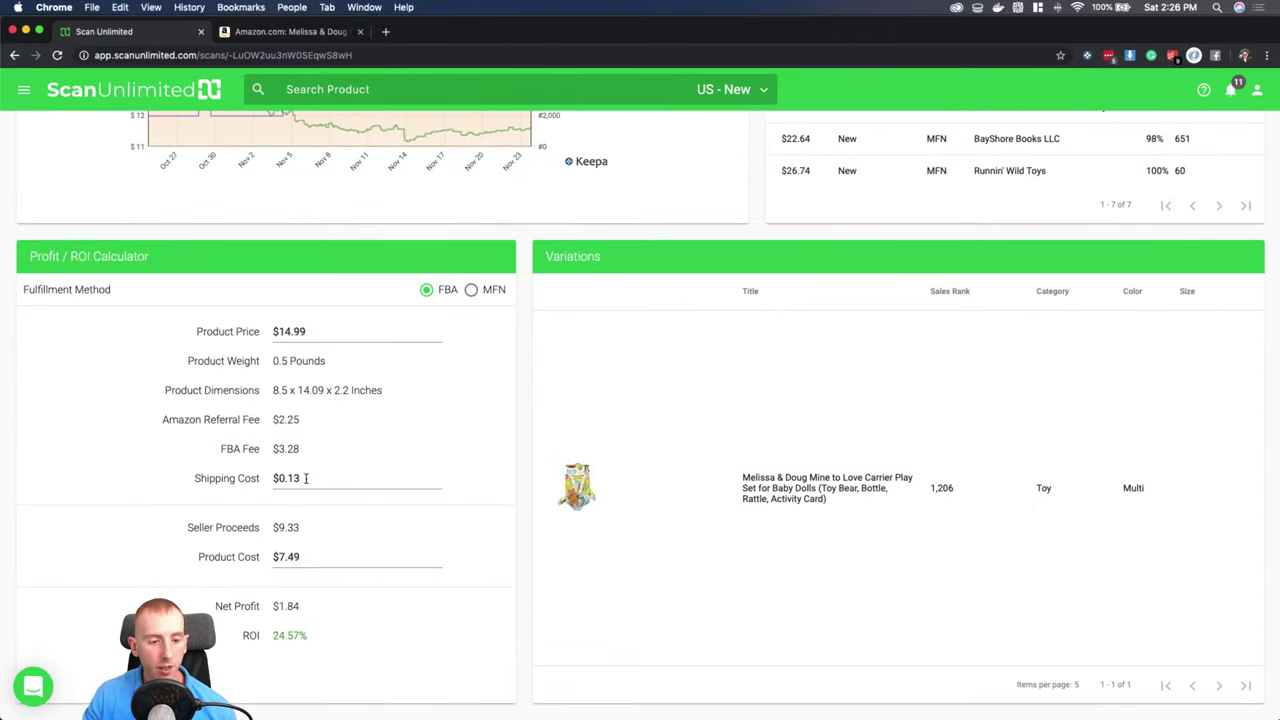
click(50, 502)
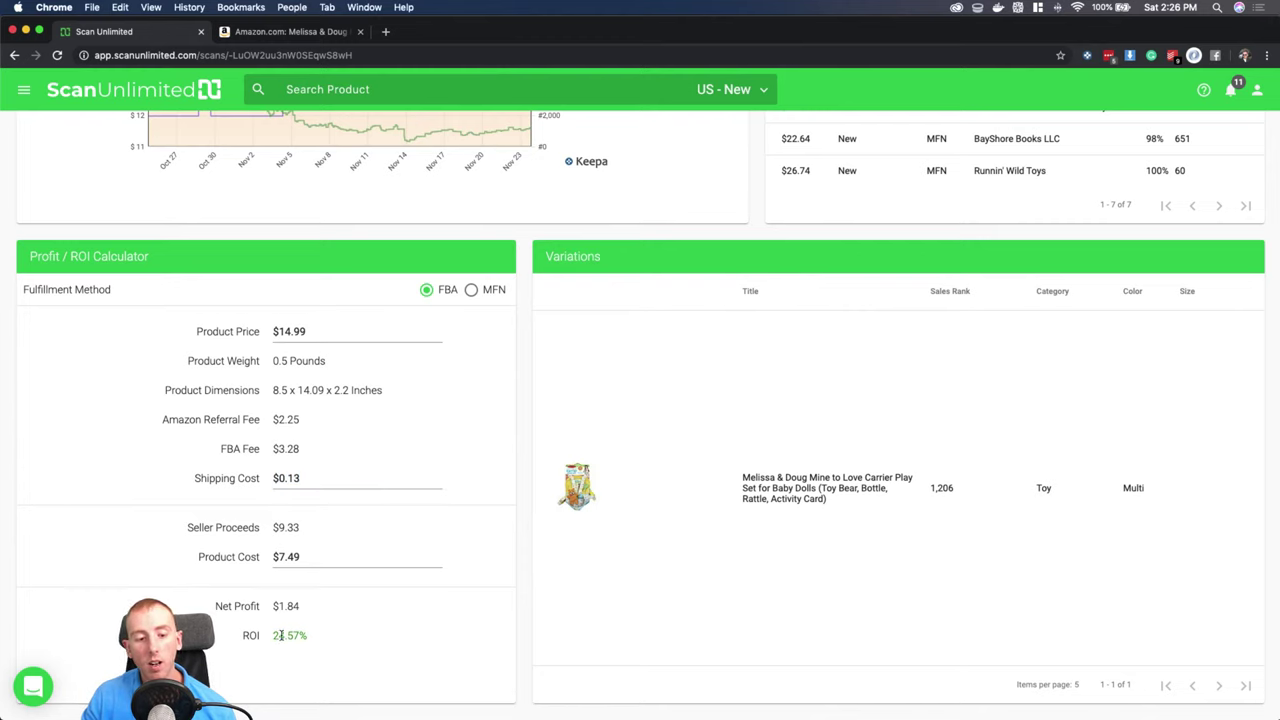
Switch back to the Amazon listing and examine the full-range price and sales rank history alongside the product description.
click(290, 32)
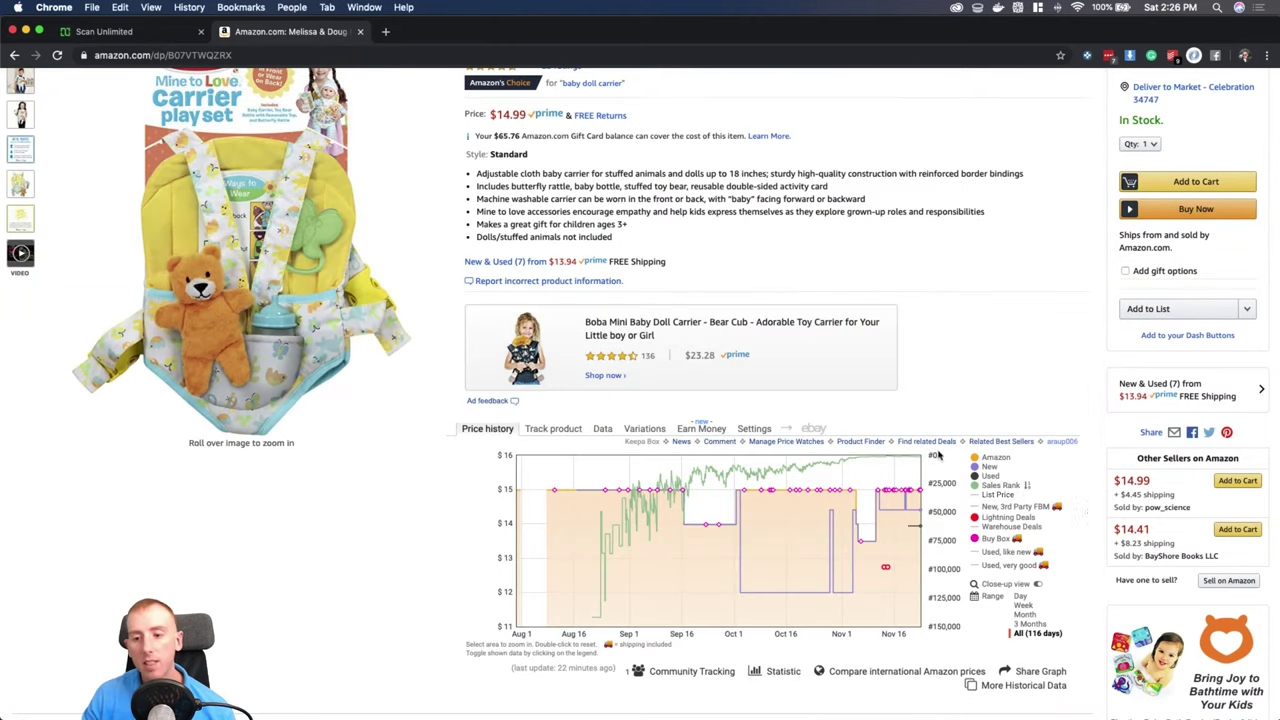
mouse_move(918, 486)
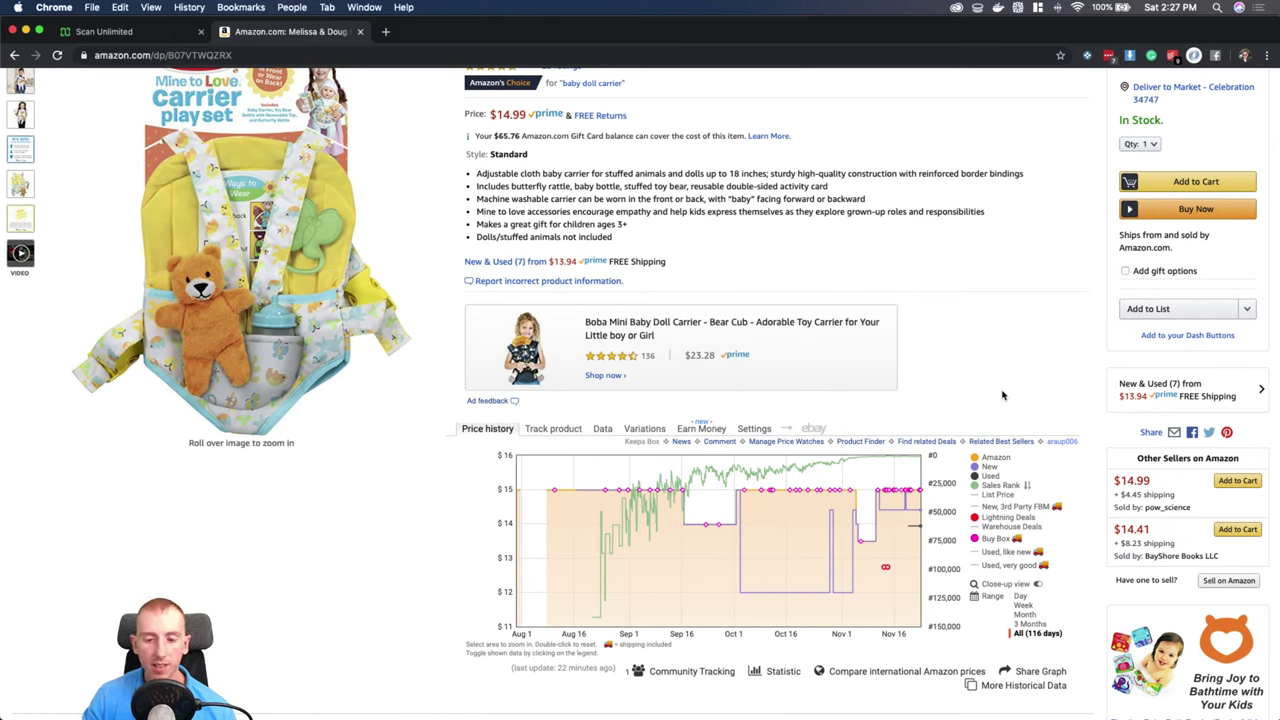
scroll(1003, 395, down, 1)
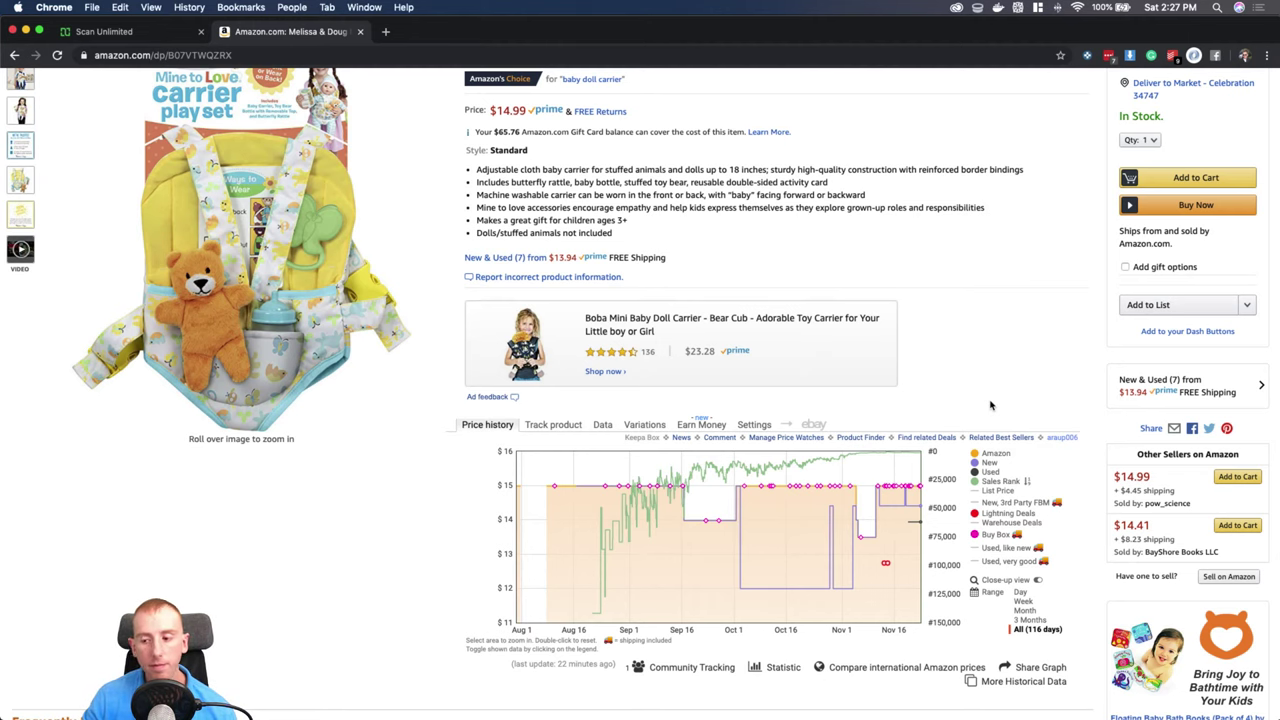
scroll(990, 405, up, 1)
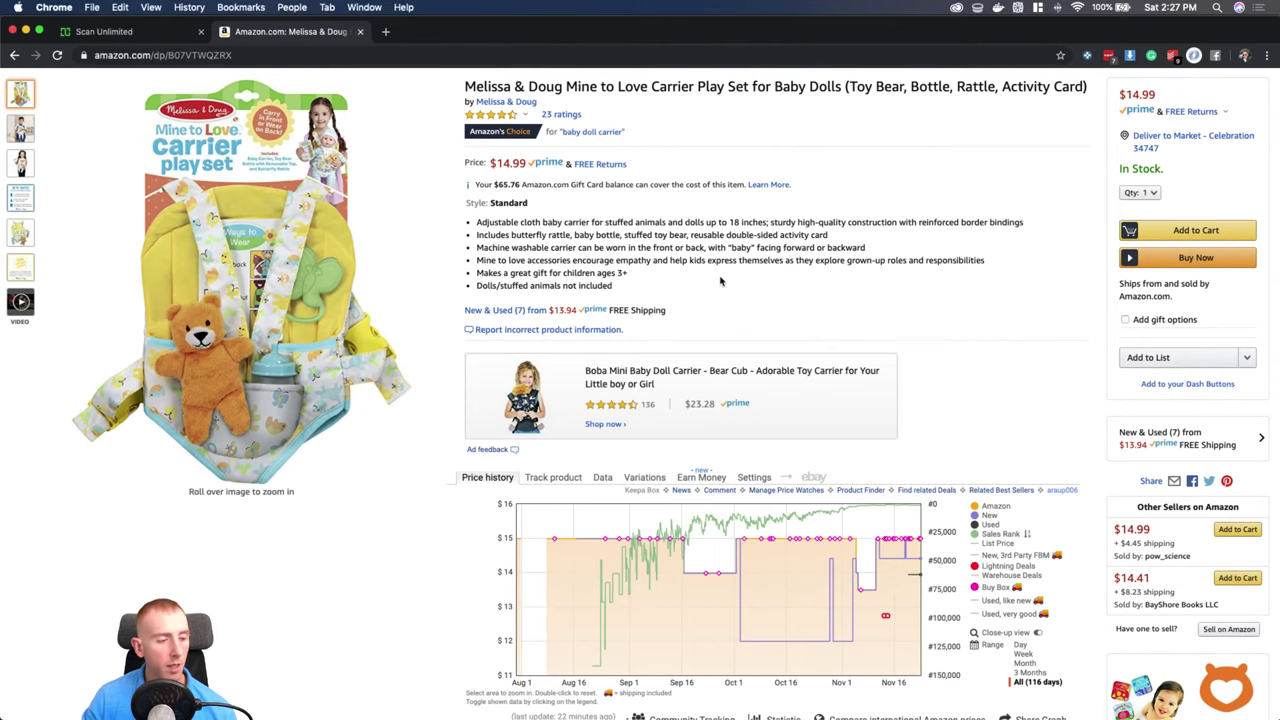
scroll(720, 281, down, 1)
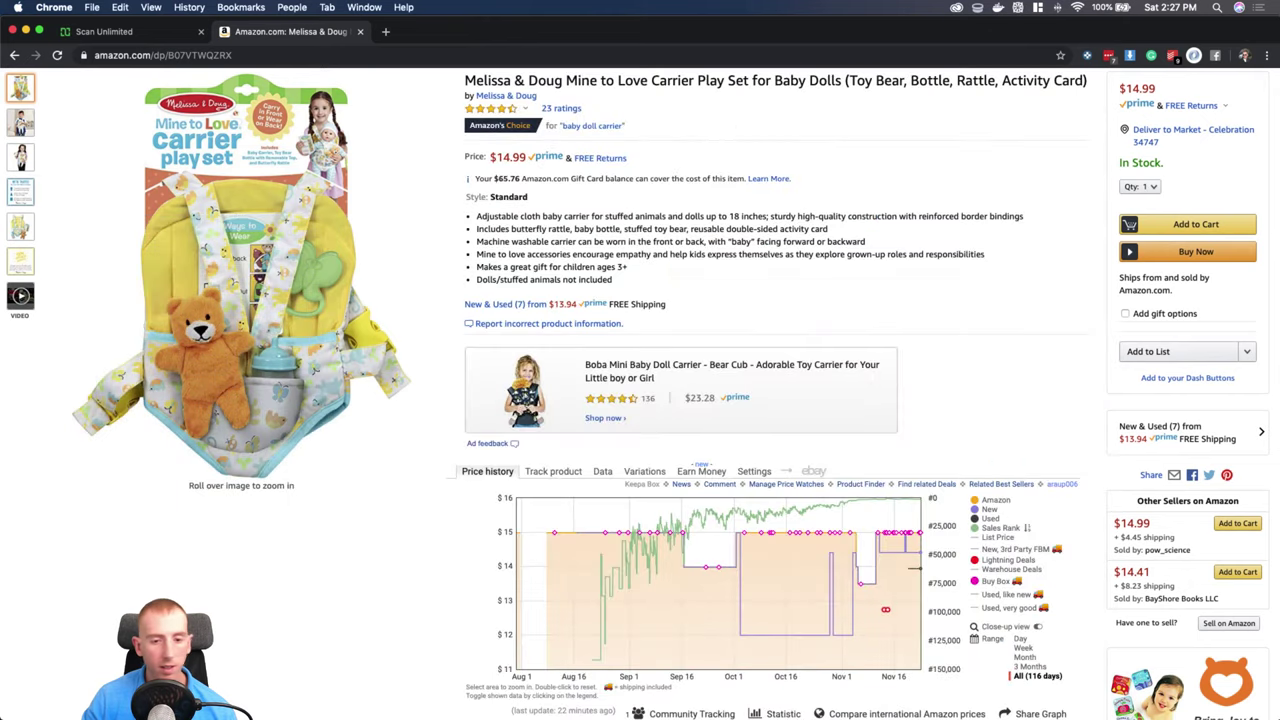
scroll(874, 293, down, 1)
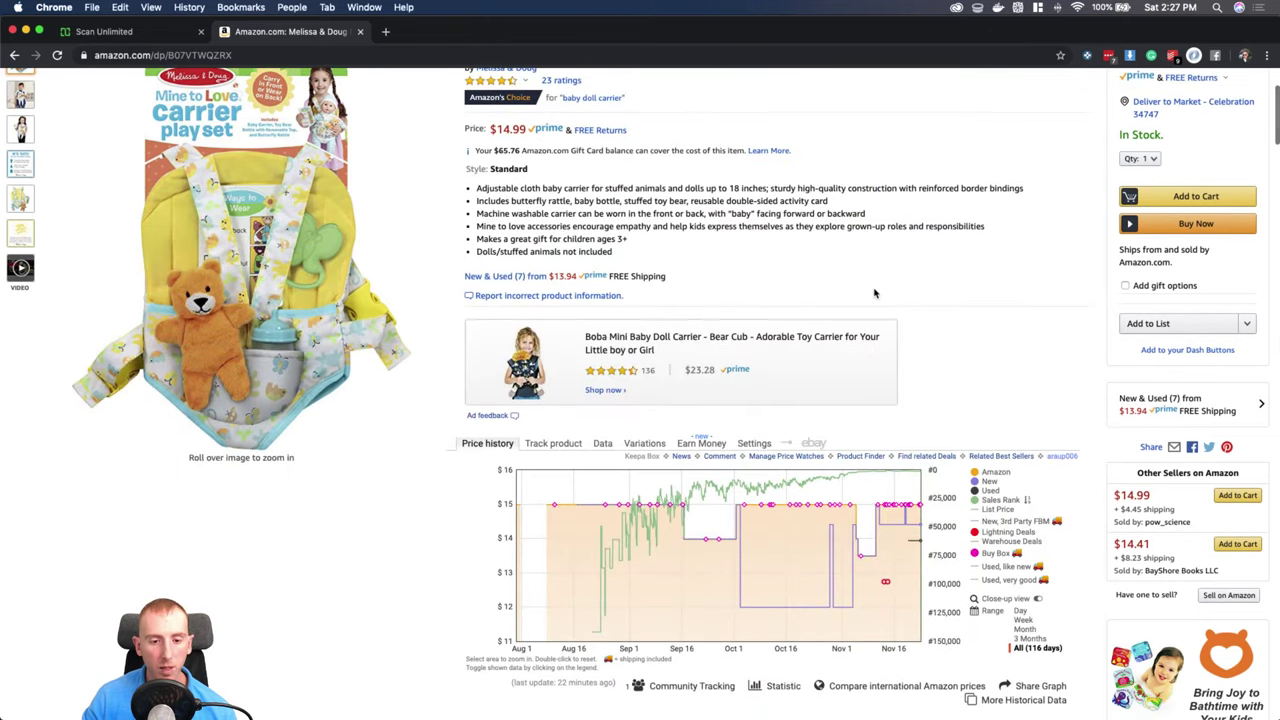
Open Keepa's product details data for the play set and review its fees, categories, product codes and average sales ranks.
click(603, 445)
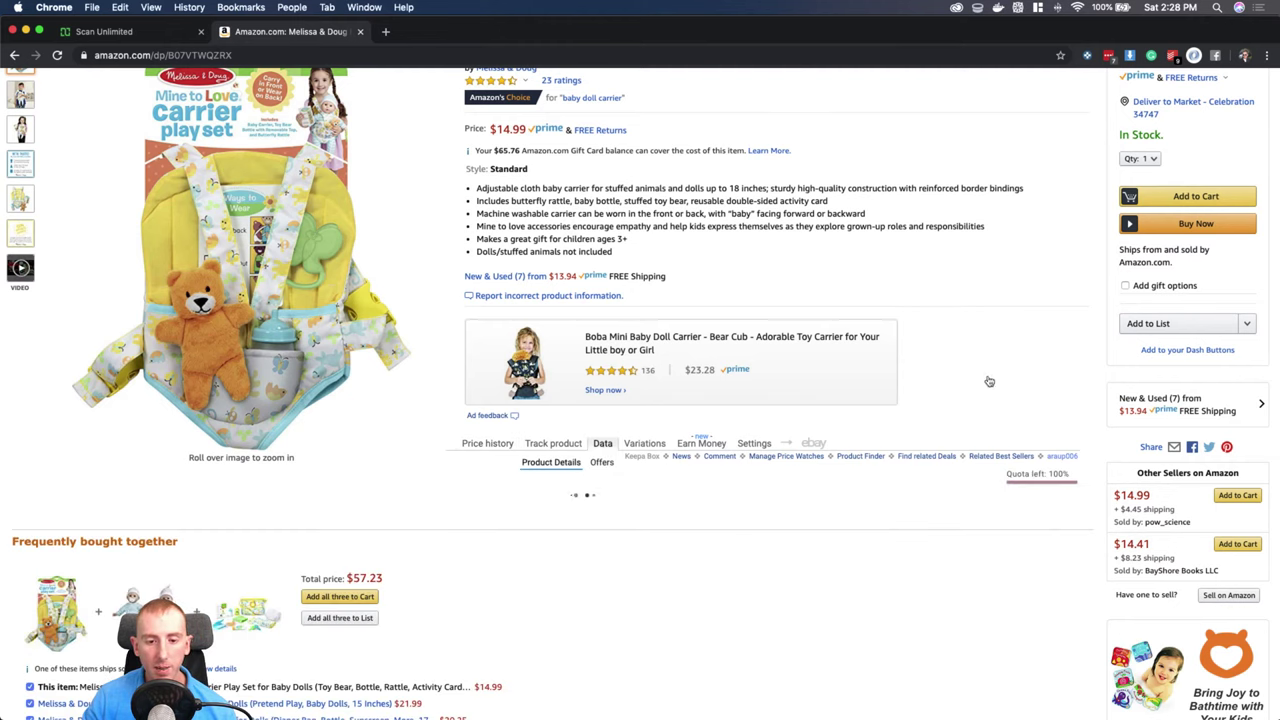
scroll(988, 380, down, 5)
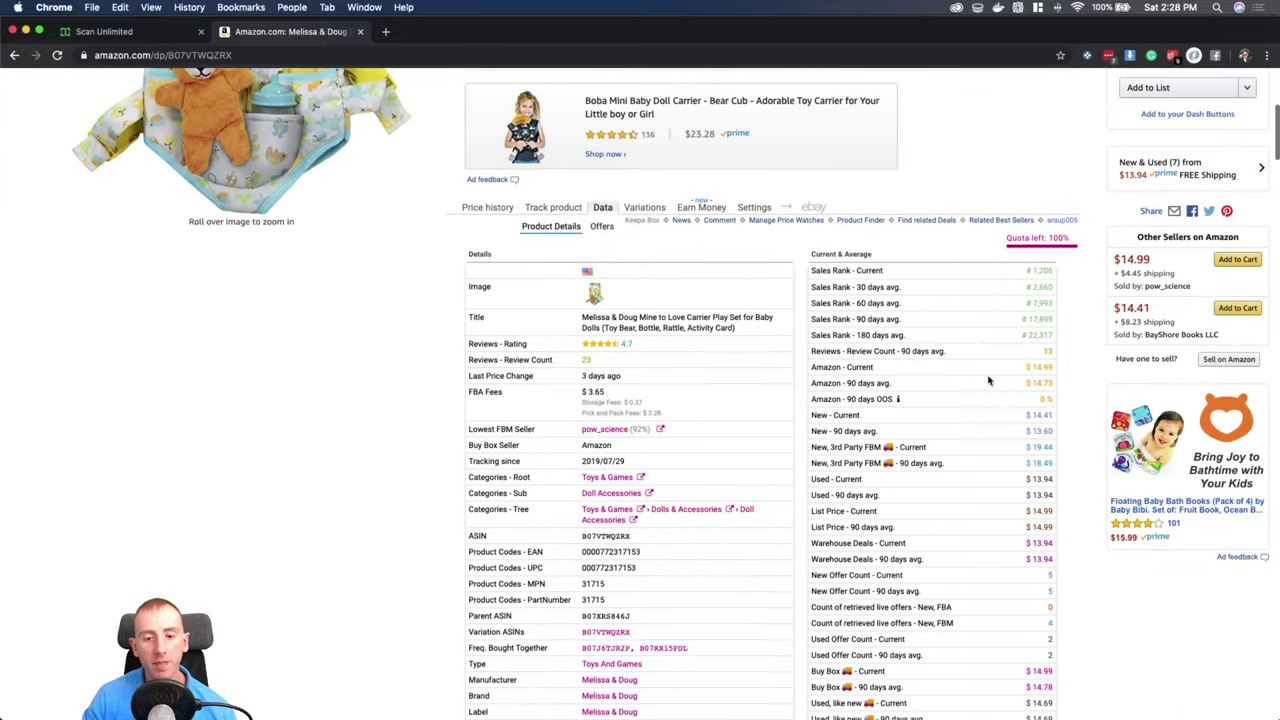
scroll(785, 415, down, 2)
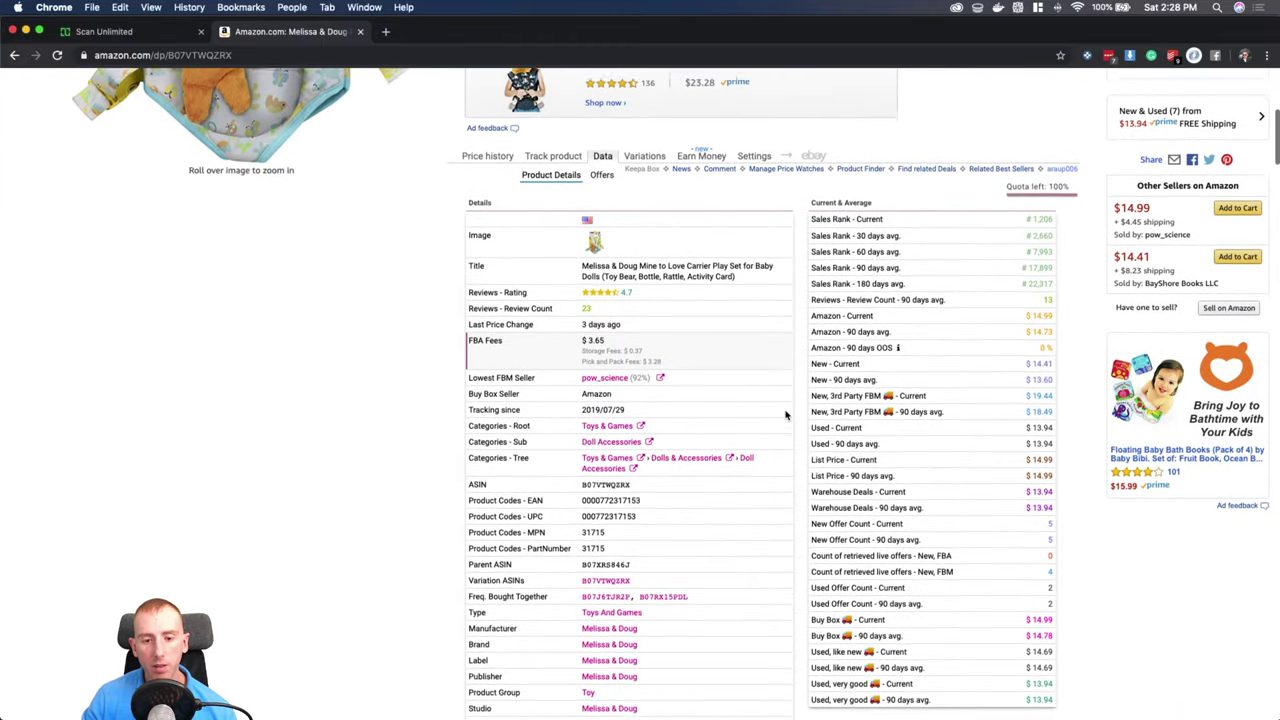
scroll(785, 415, down, 1)
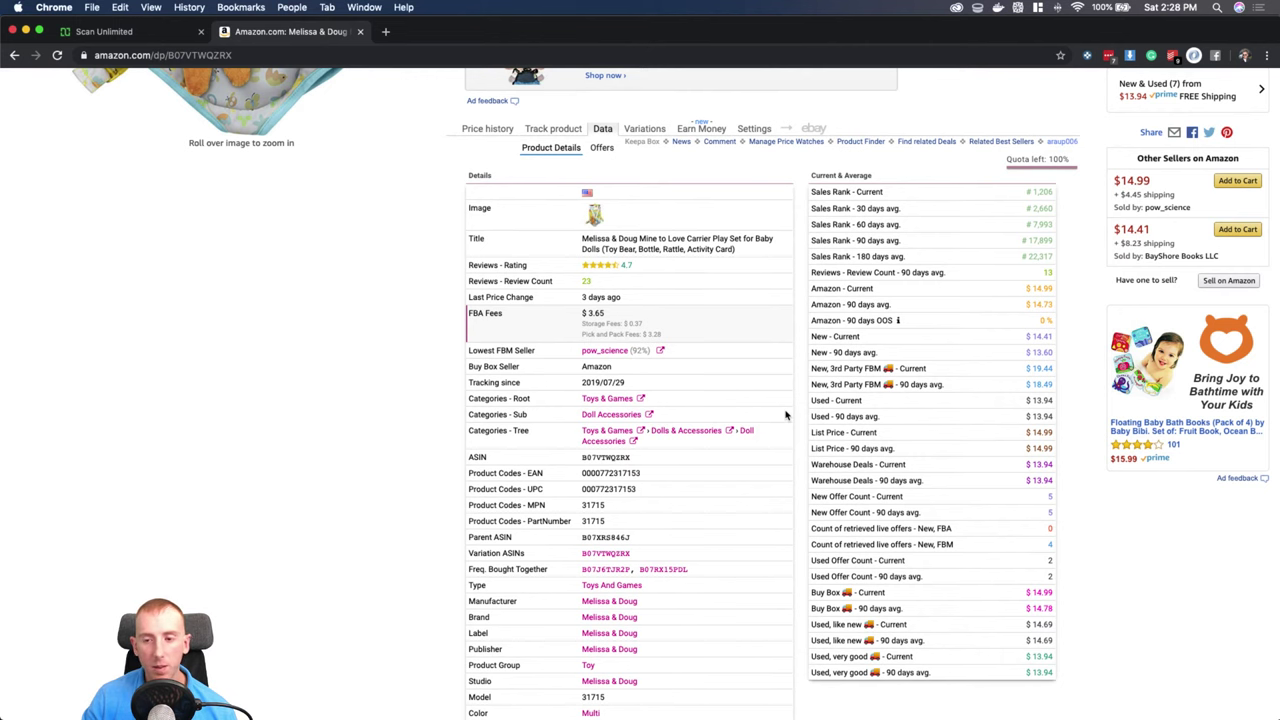
scroll(785, 415, down, 3)
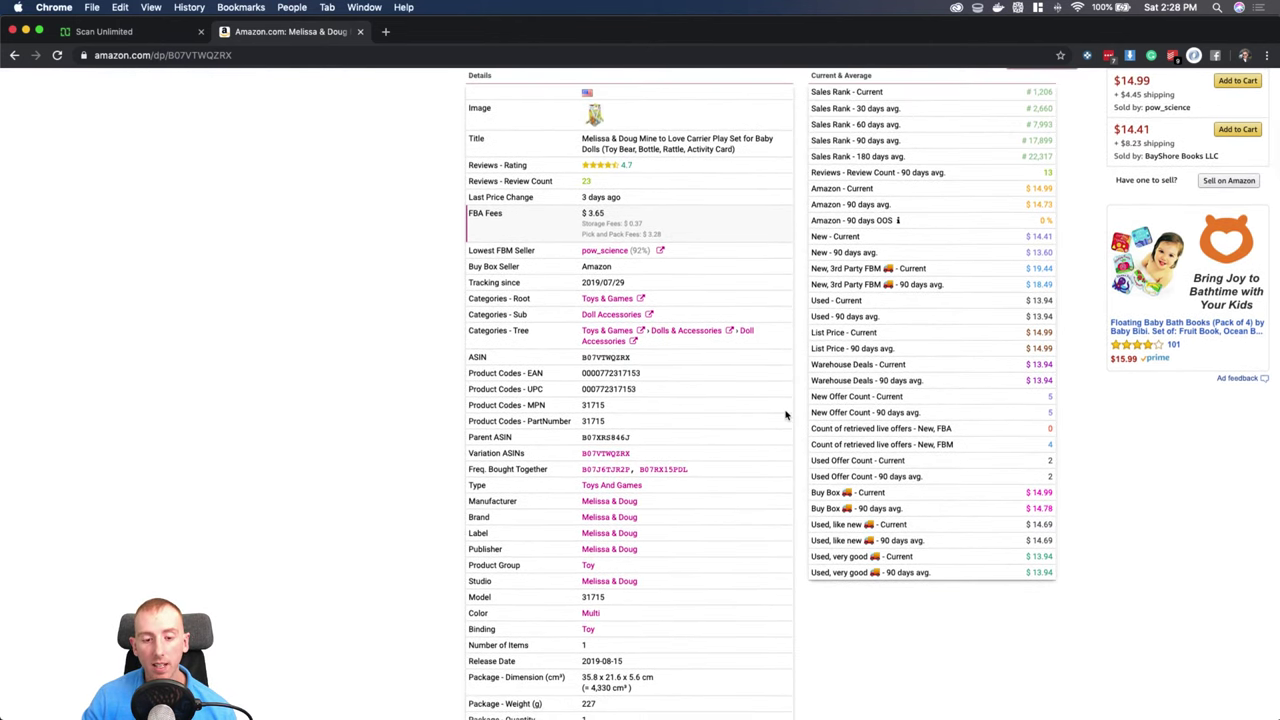
Inspect the play set's EAN, UPC, part number and MPN entries in the Keepa product details.
click(682, 374)
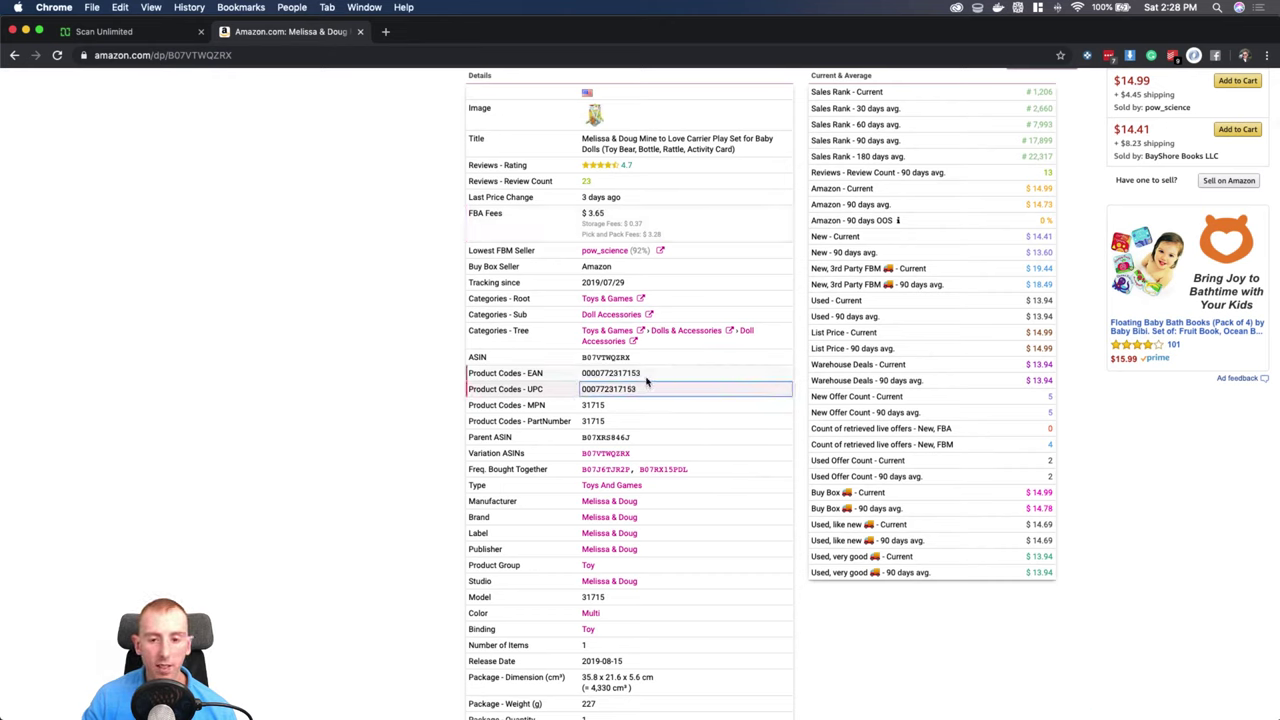
click(647, 378)
click(640, 388)
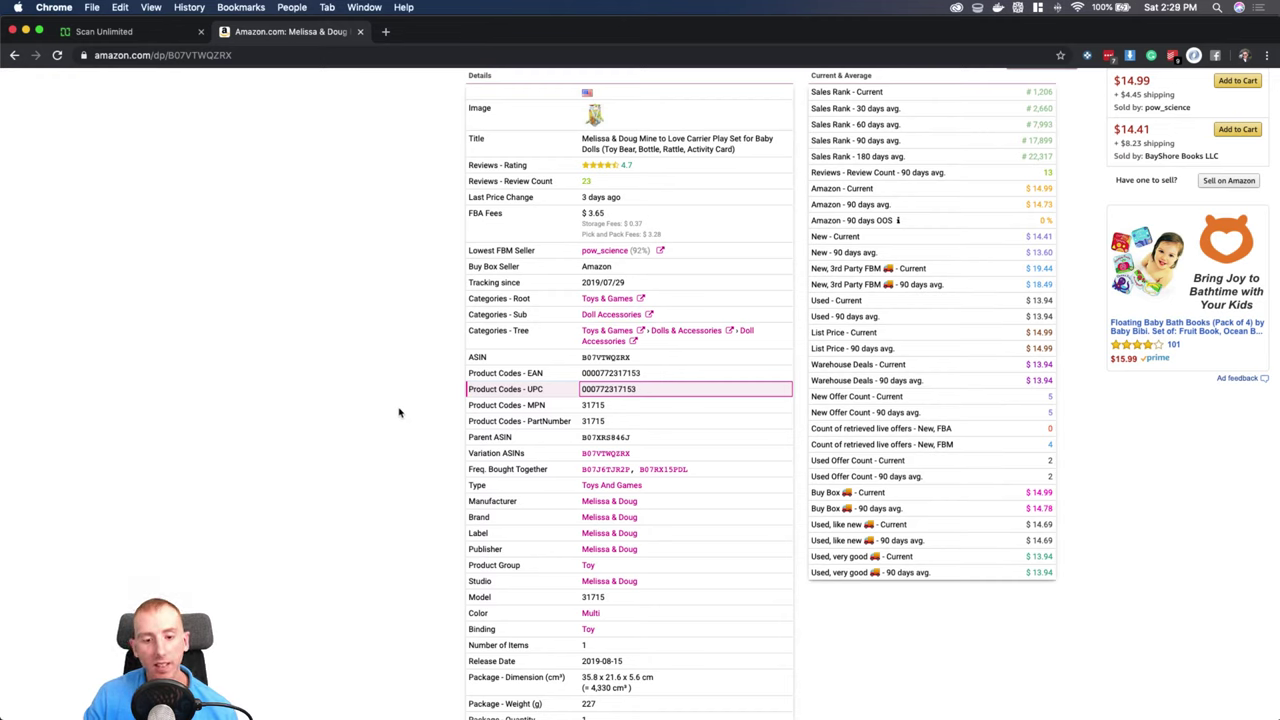
click(626, 422)
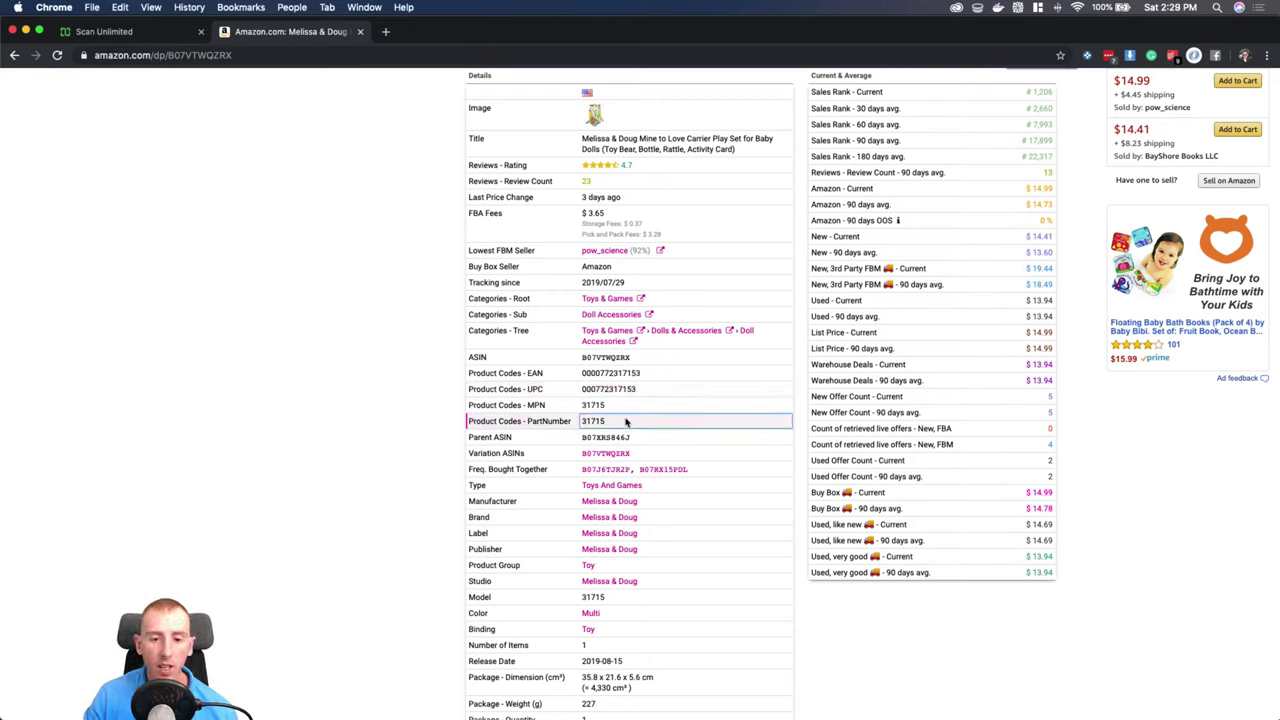
click(622, 410)
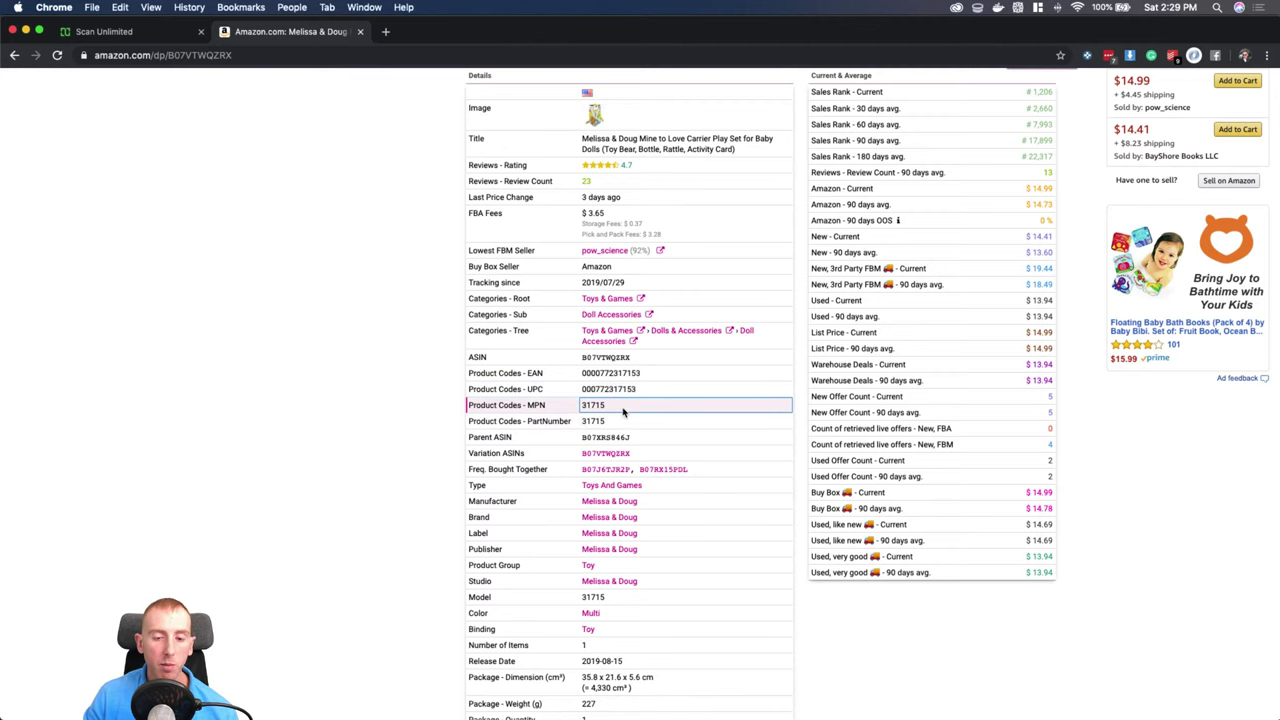
Switch to Scan Unlimited, return to the Melissa & Doug - 11-15 scan, and select the carrier play set's item number for comparison.
click(110, 31)
scroll(370, 370, up, 5)
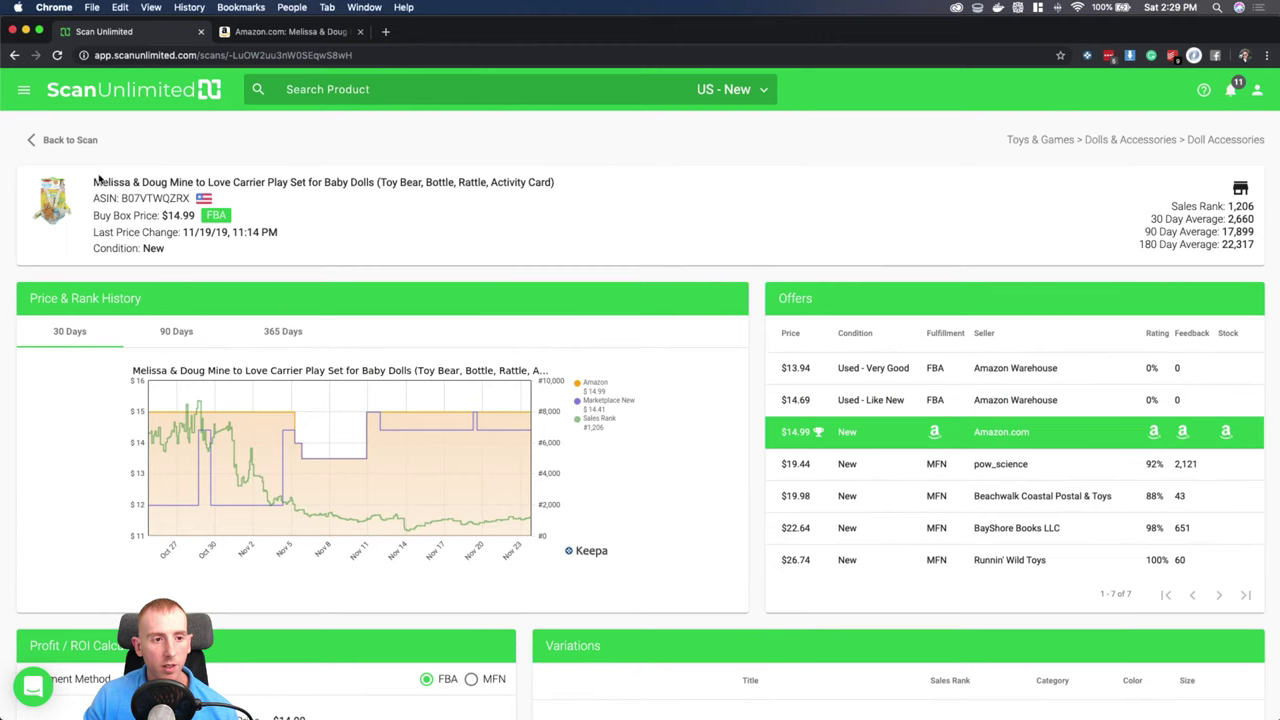
click(66, 140)
scroll(291, 304, left, 10)
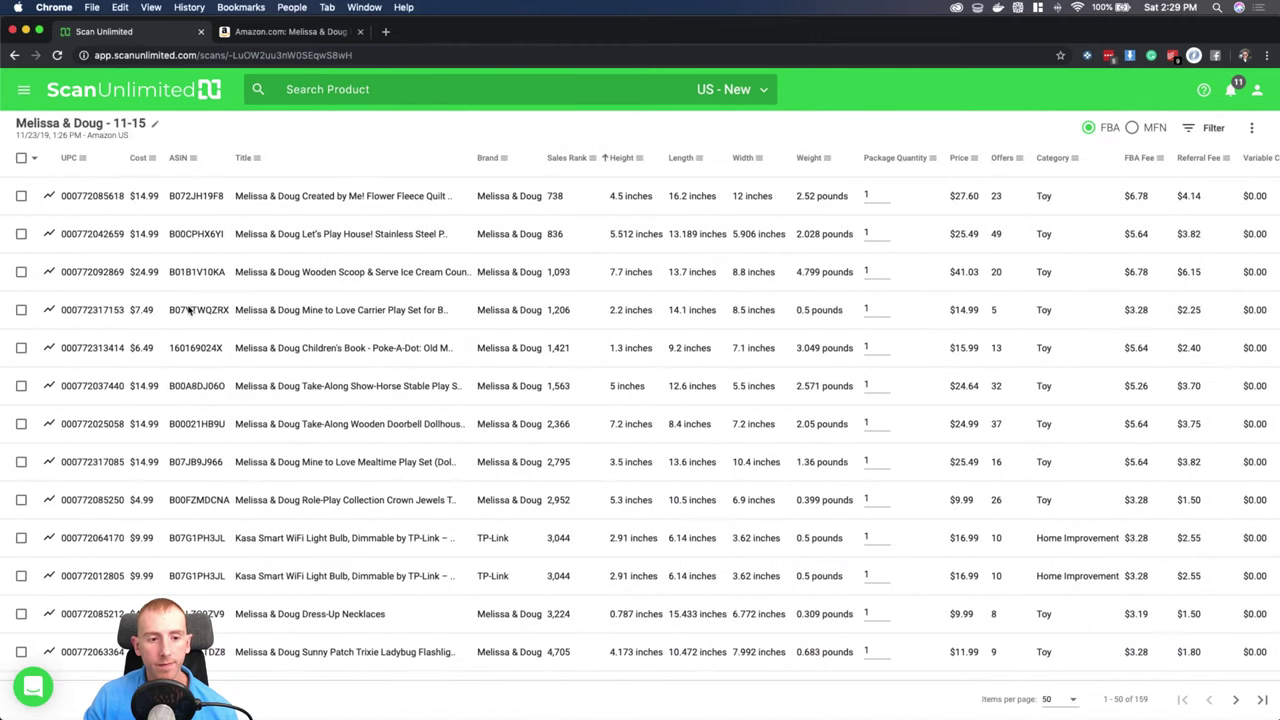
scroll(190, 310, right, 10)
double_click(1170, 310)
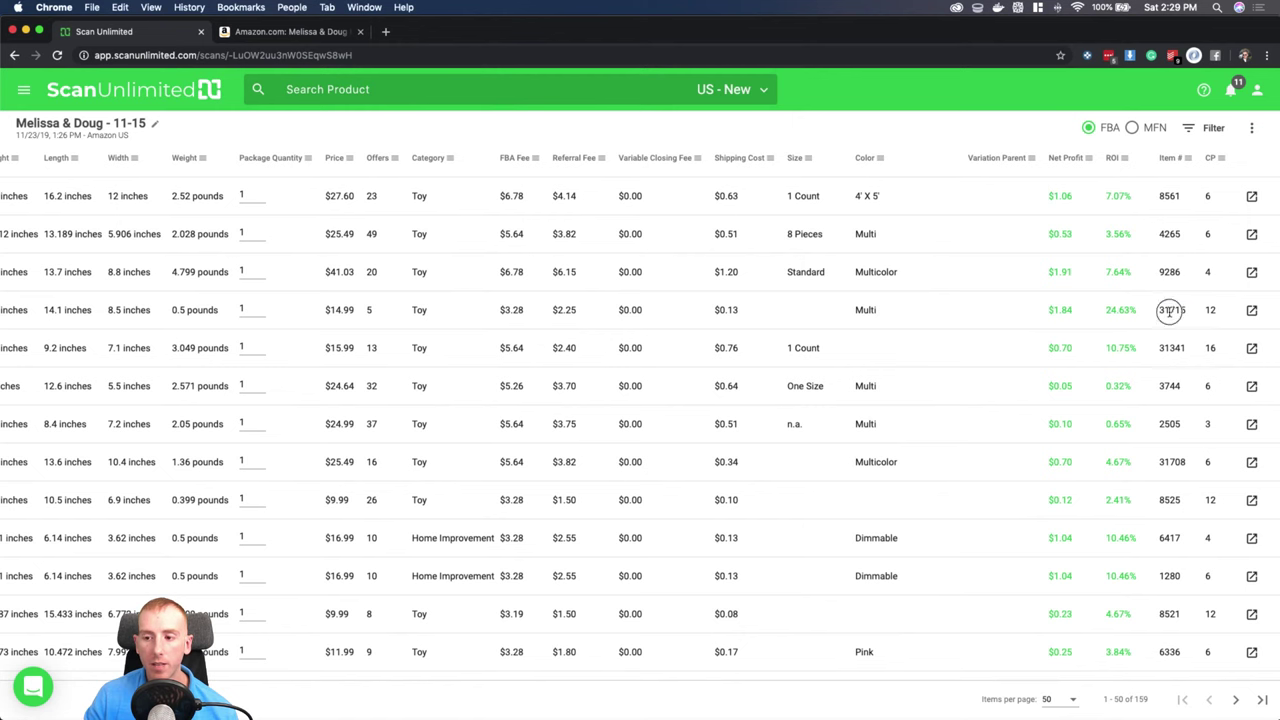
Switch back to the Amazon listing and review the remaining Keepa product details, including FBA fees, package dimensions, weight and average prices.
click(264, 31)
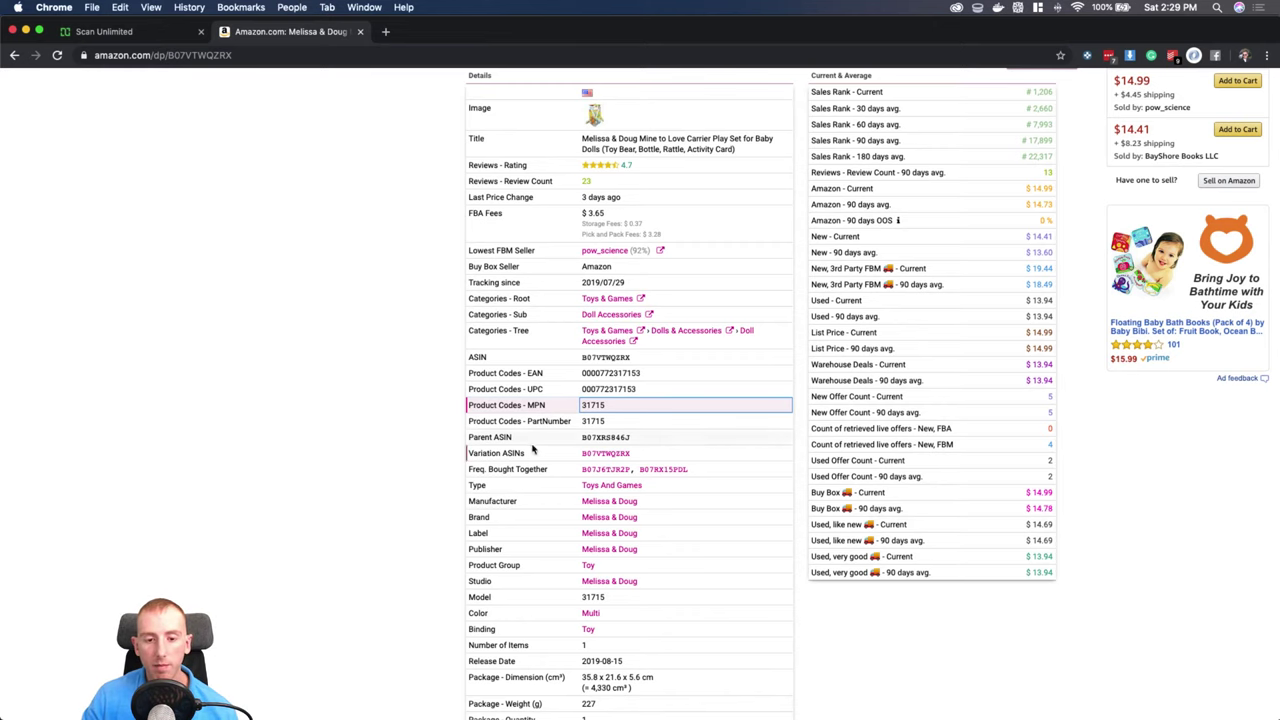
scroll(315, 548, down, 2)
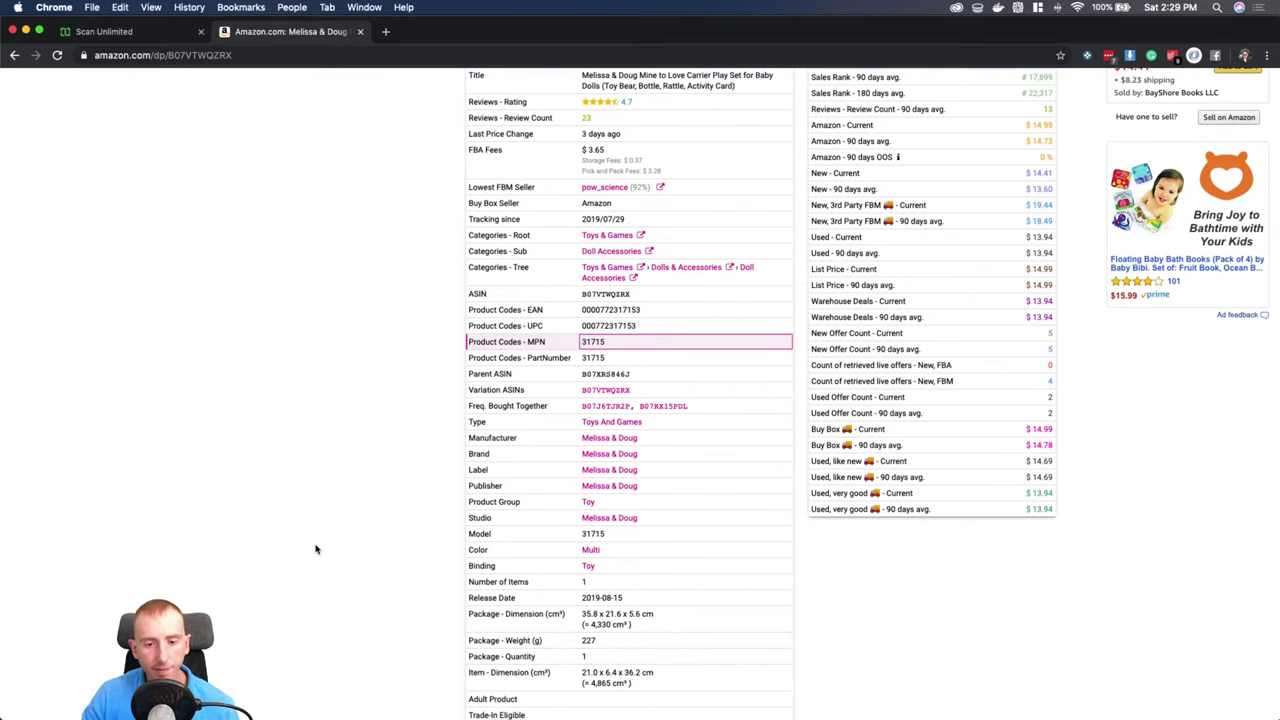
scroll(315, 548, down, 2)
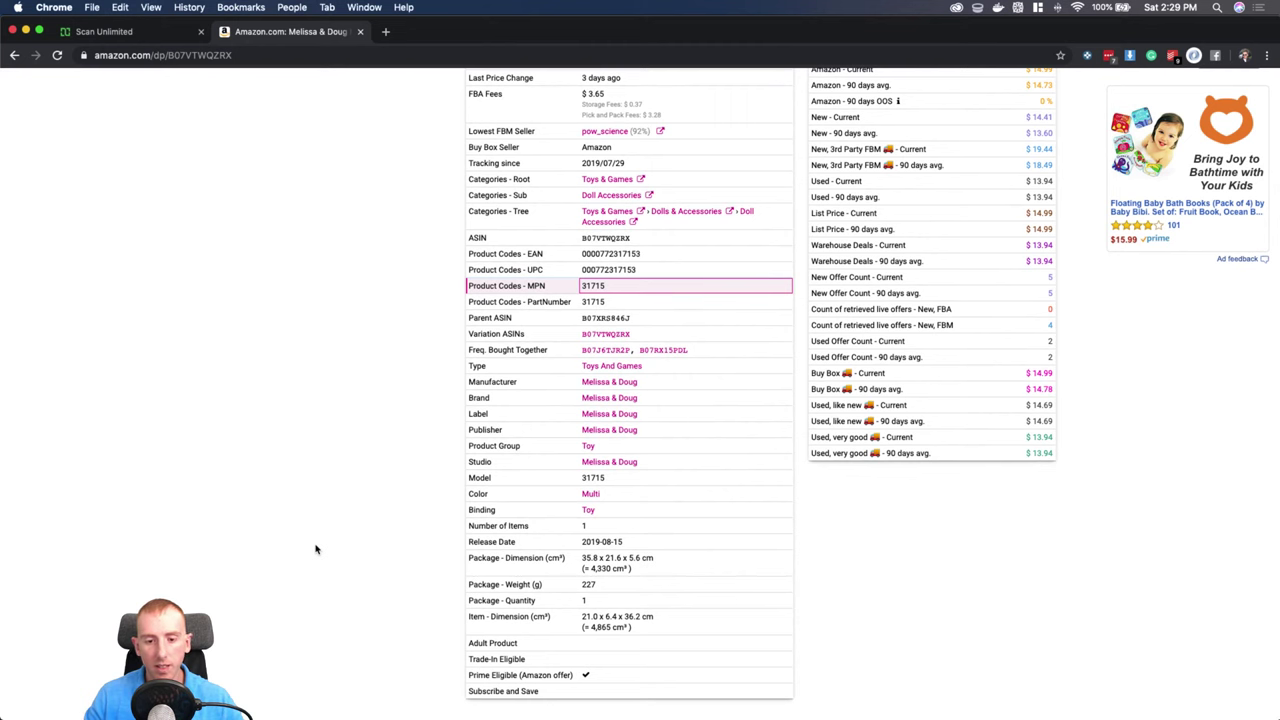
scroll(315, 548, up, 5)
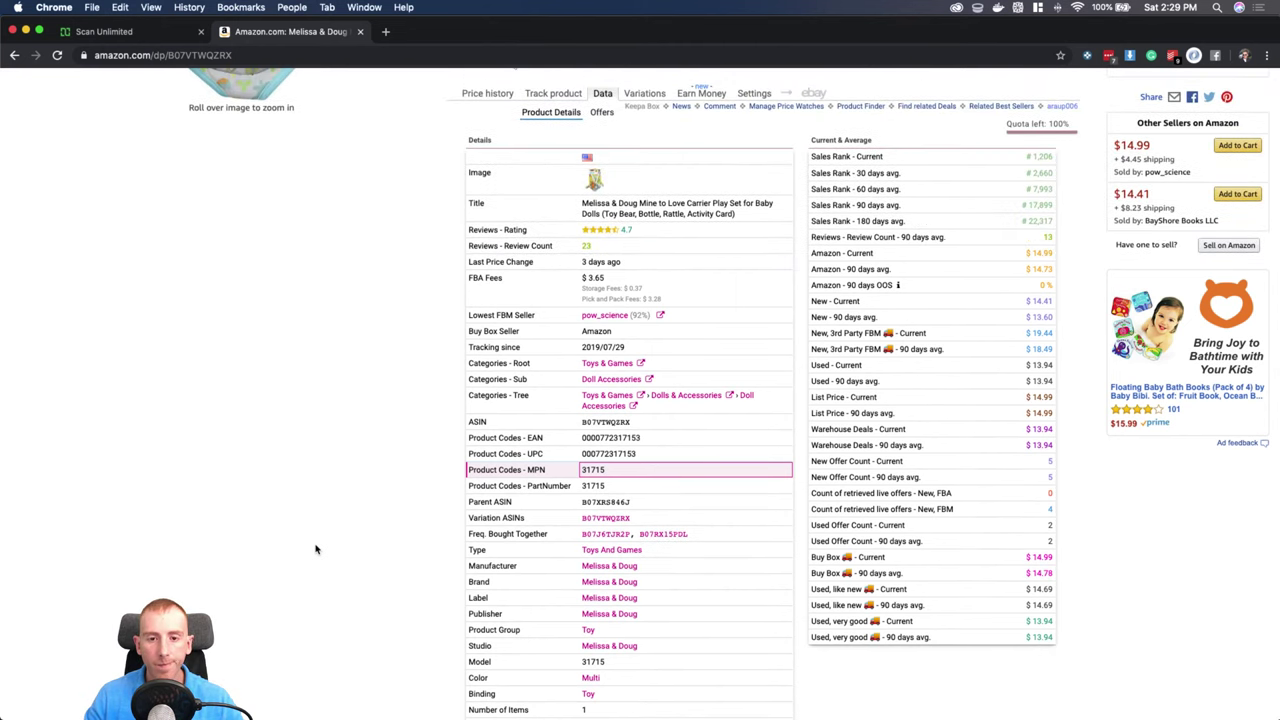
scroll(315, 548, up, 3)
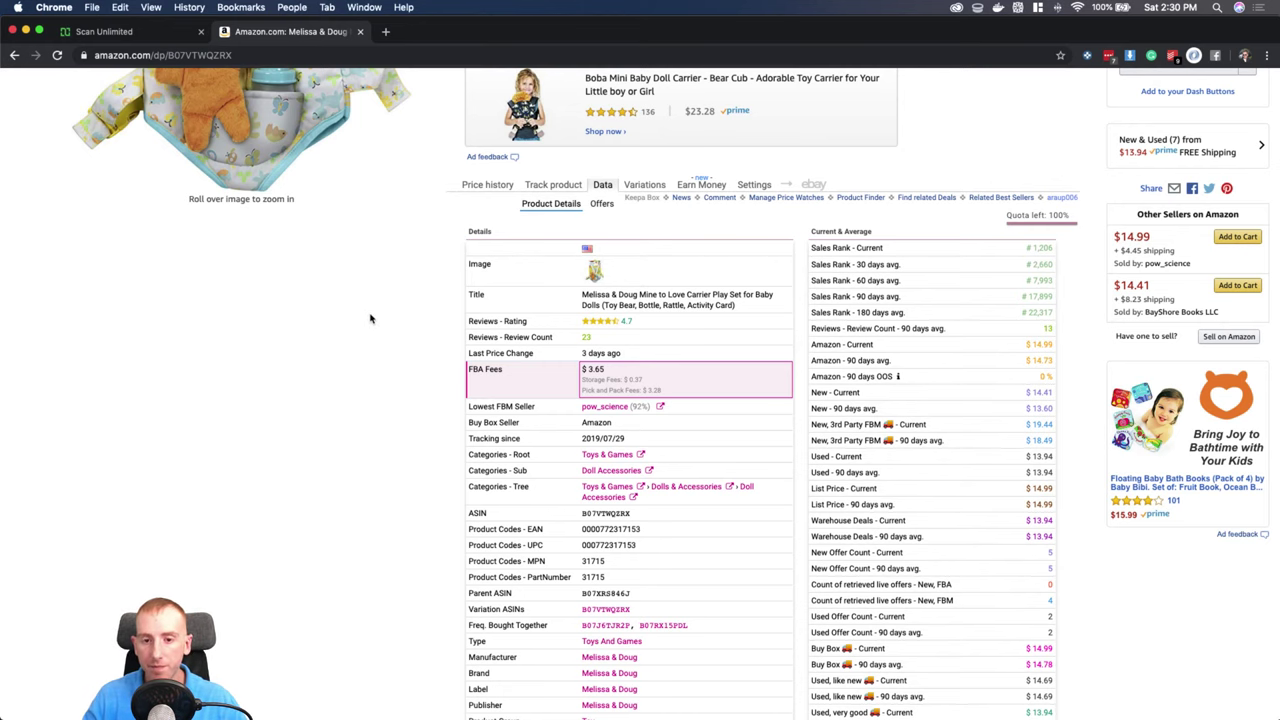
scroll(370, 318, down, 2)
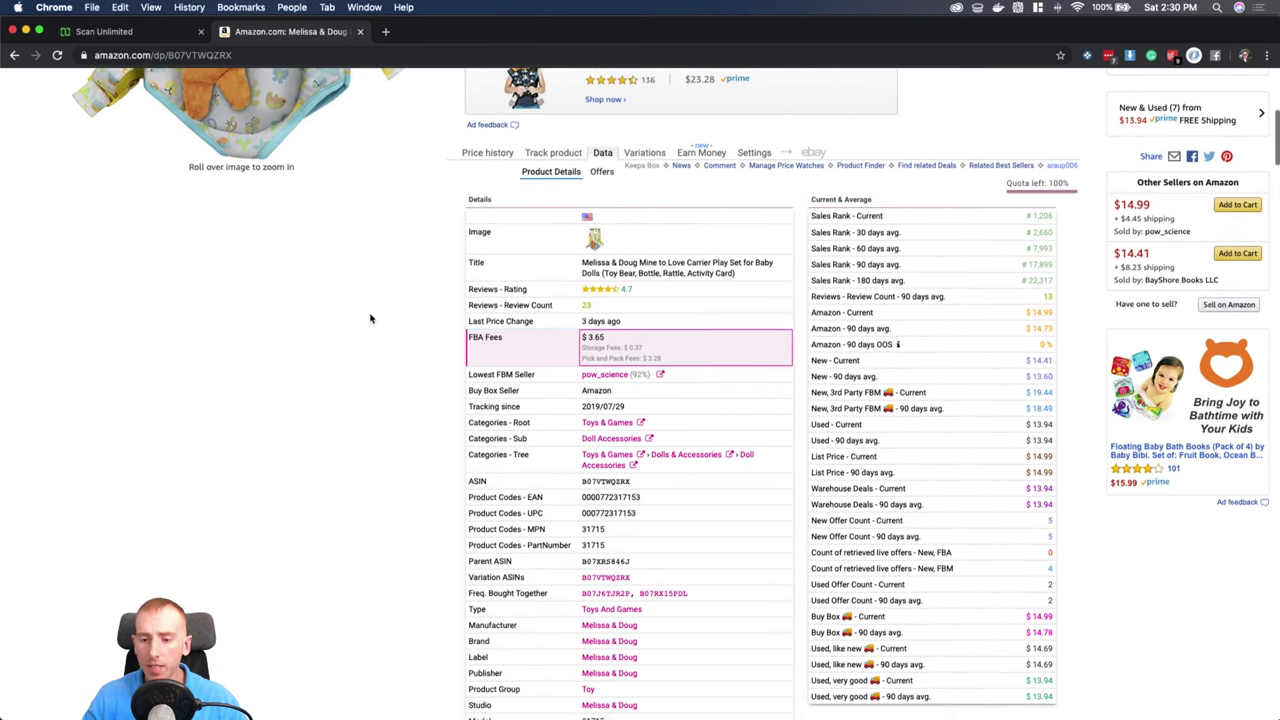
scroll(370, 318, down, 5)
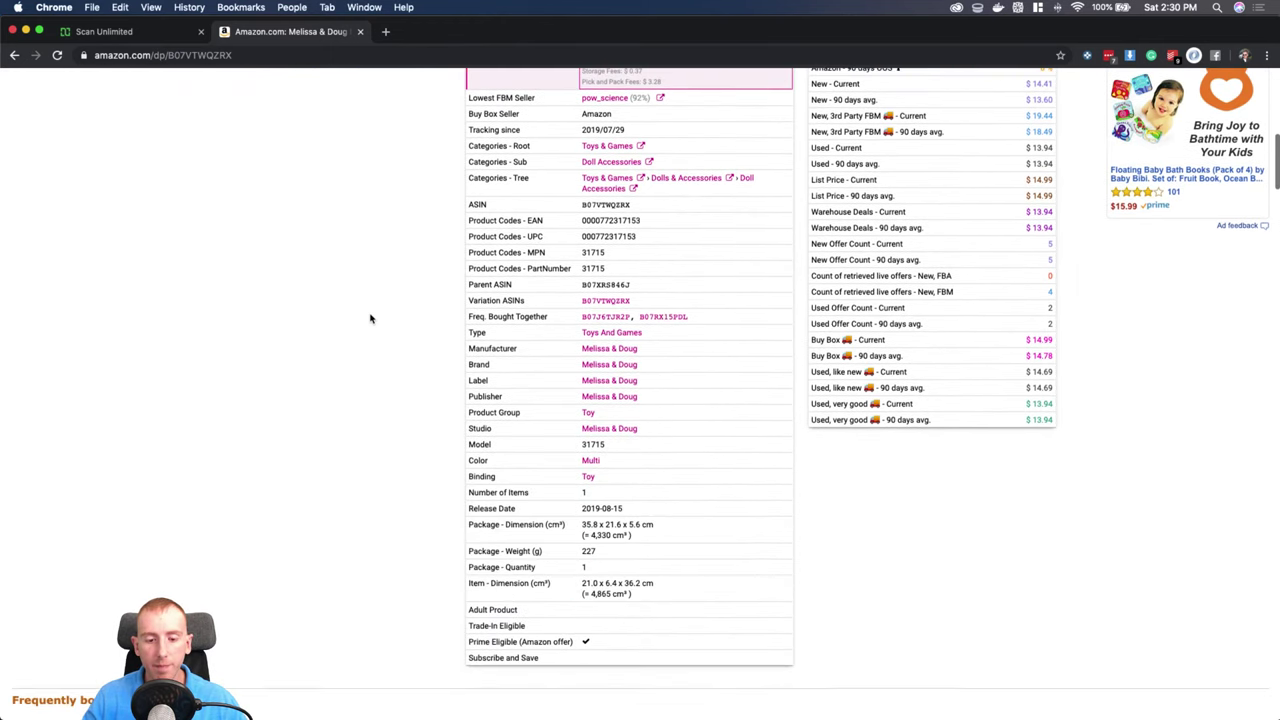
scroll(370, 318, up, 10)
scroll(463, 573, down, 5)
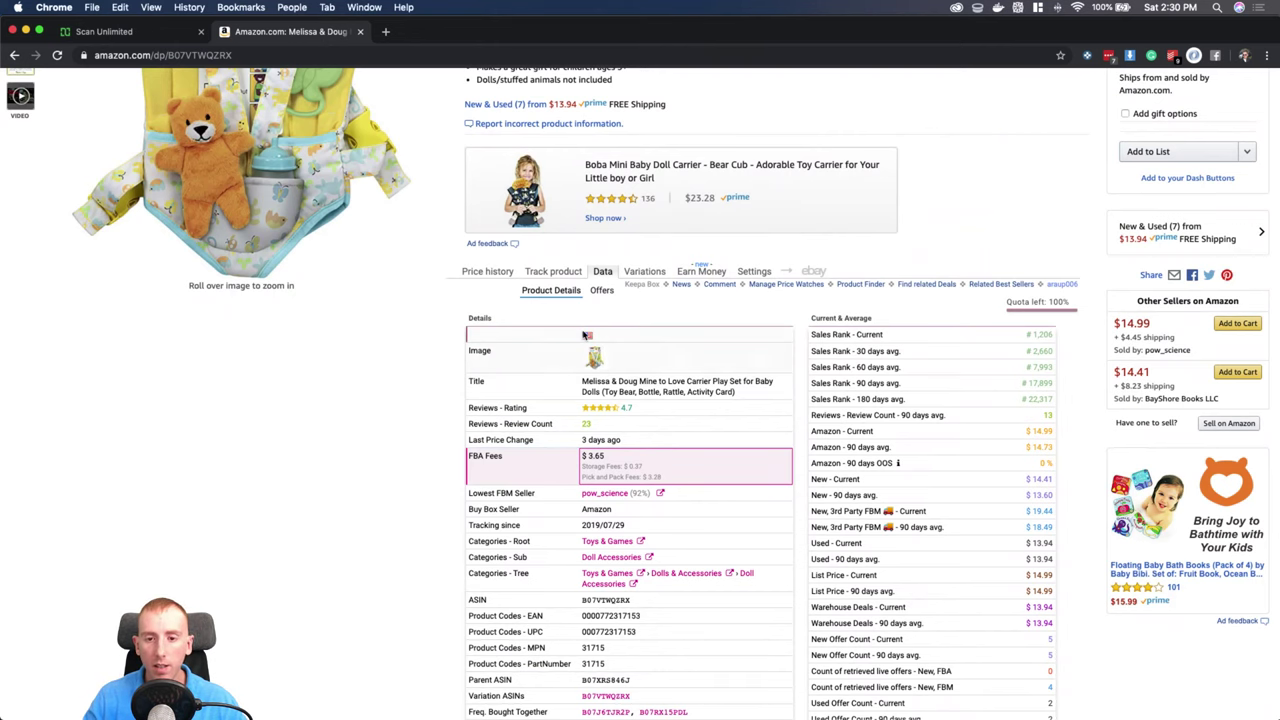
View Keepa's tracking options for the play set, and examine its full price and sales rank history chart.
click(548, 271)
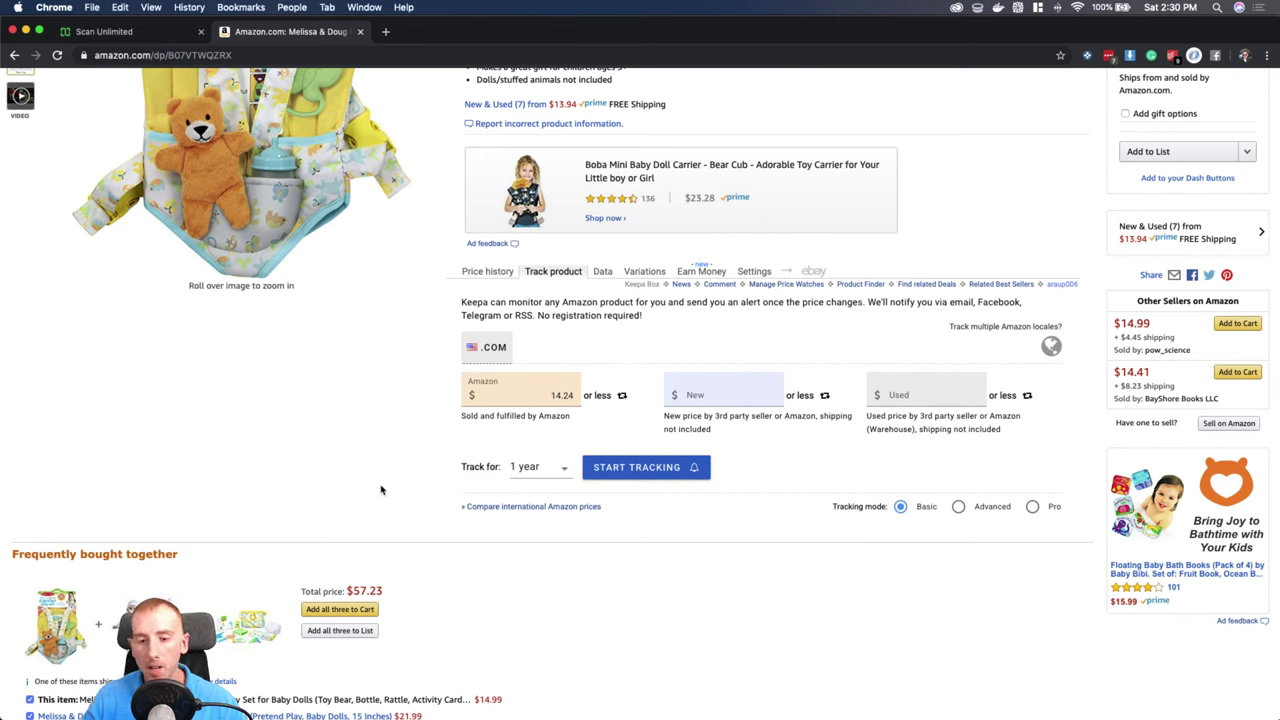
click(488, 271)
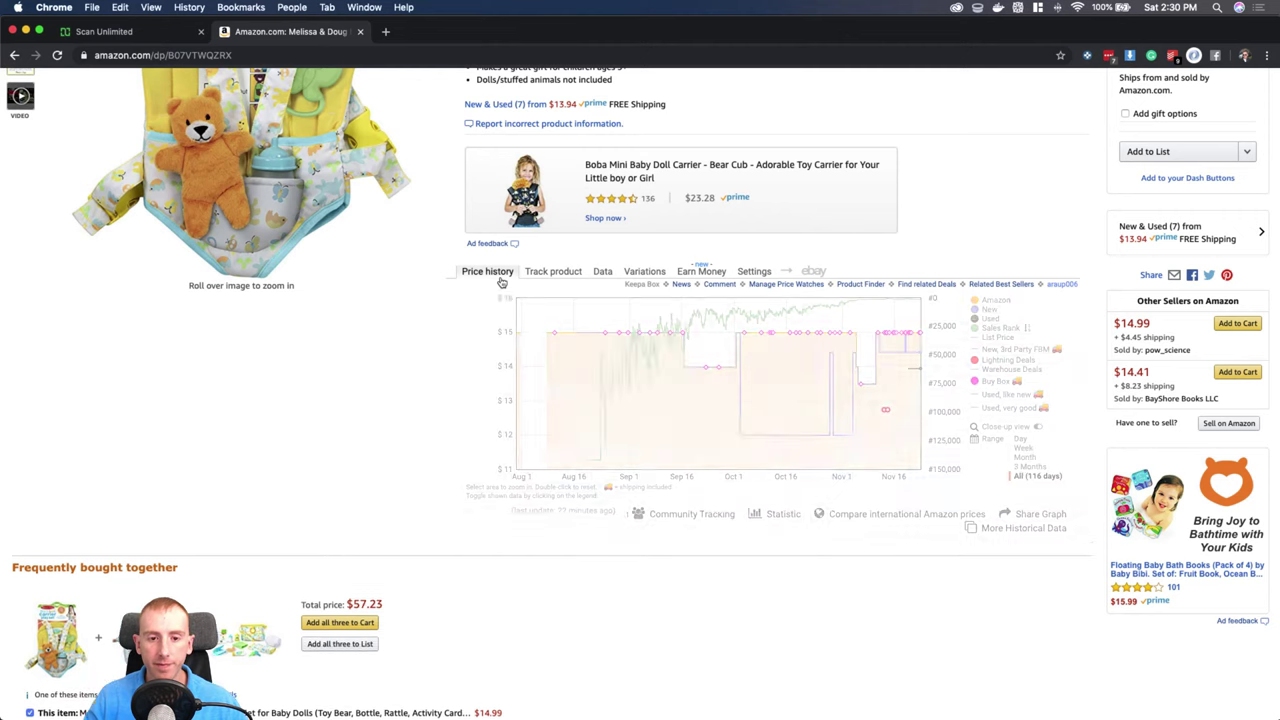
scroll(477, 416, up, 1)
mouse_move(816, 403)
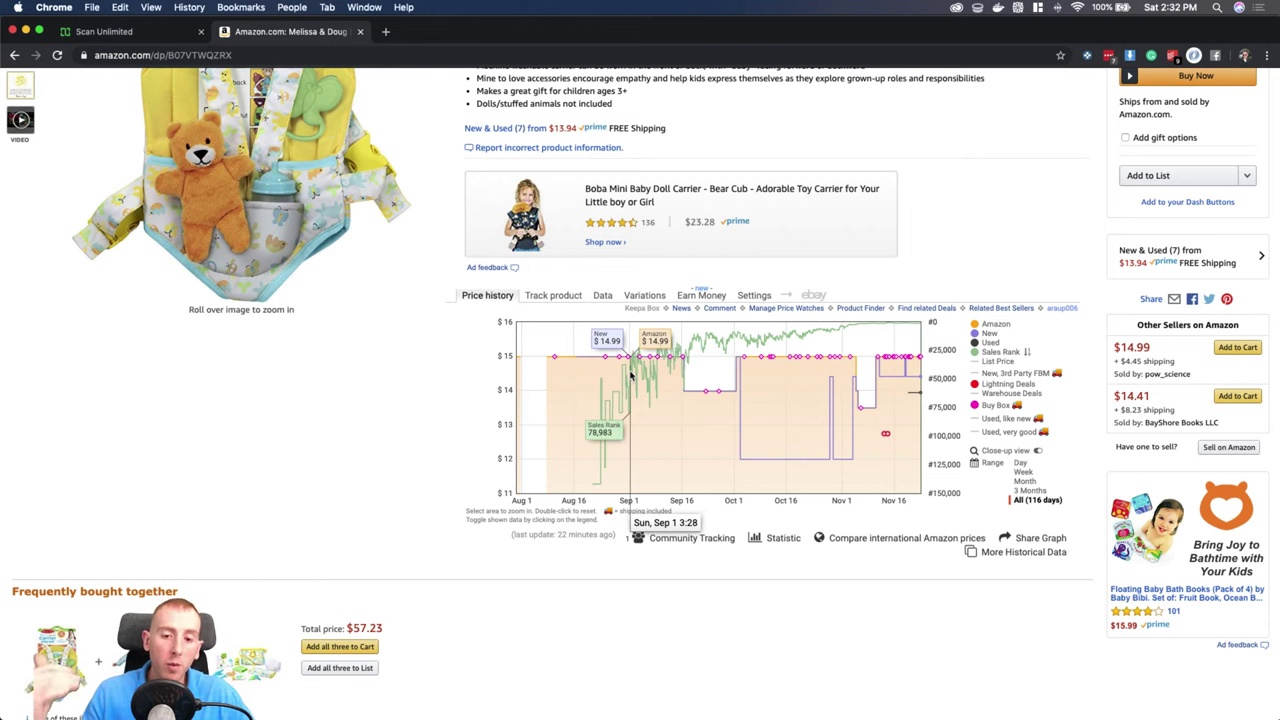
Switch to Scan Unlimited and check the carrier play set's ROI in the Melissa & Doug - 11-15 scan.
click(150, 33)
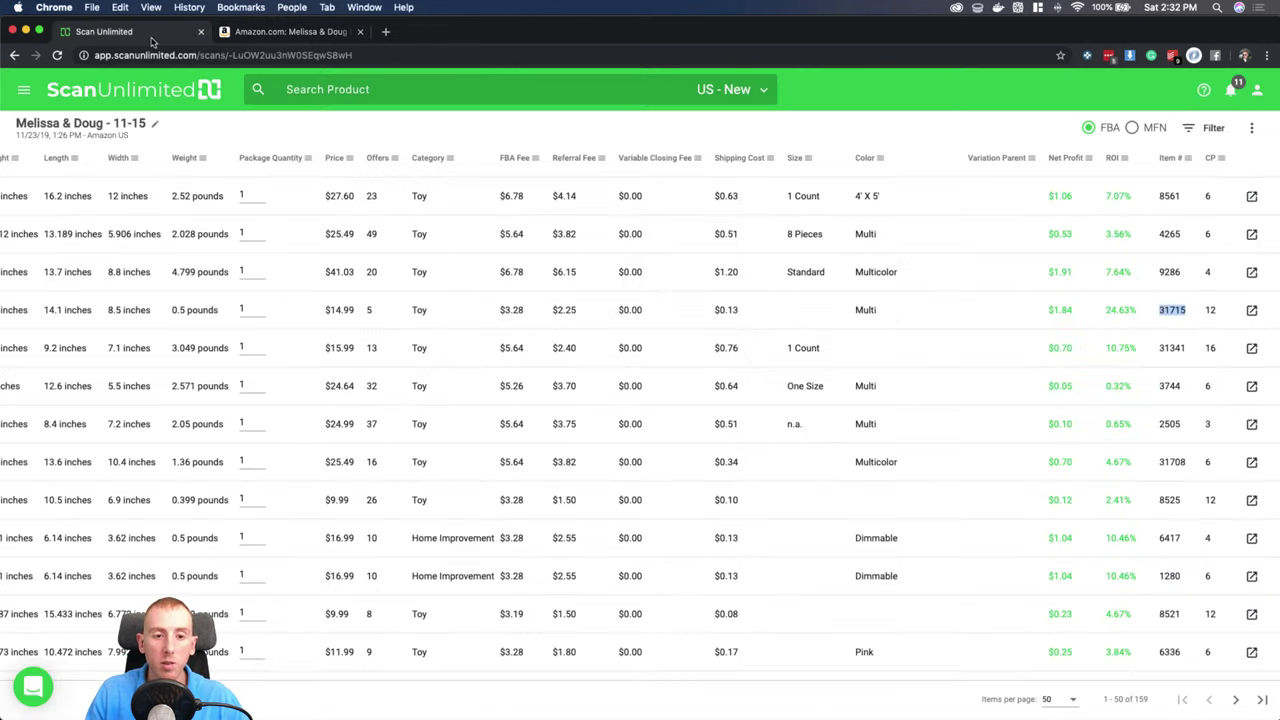
drag(1138, 308, 1108, 309)
click(1122, 309)
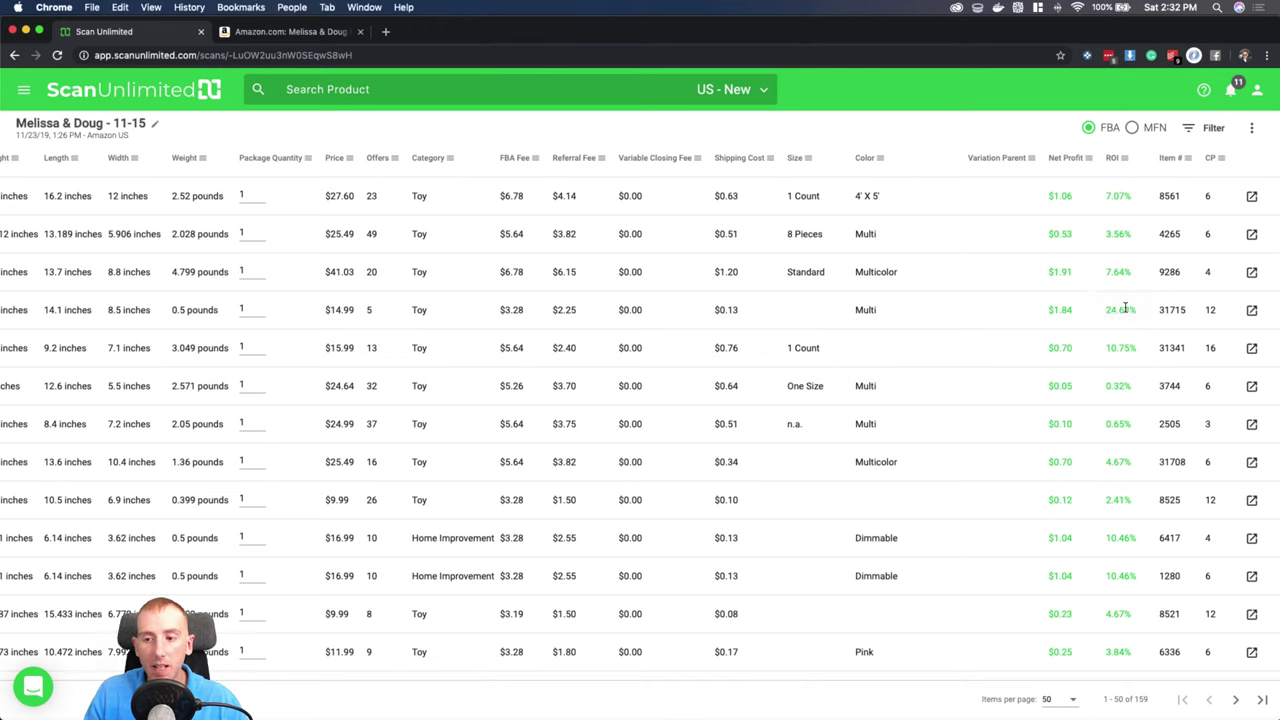
Switch back to the Amazon listing and set the Amazon price in Keepa's product tracking form to $15.99.
click(320, 32)
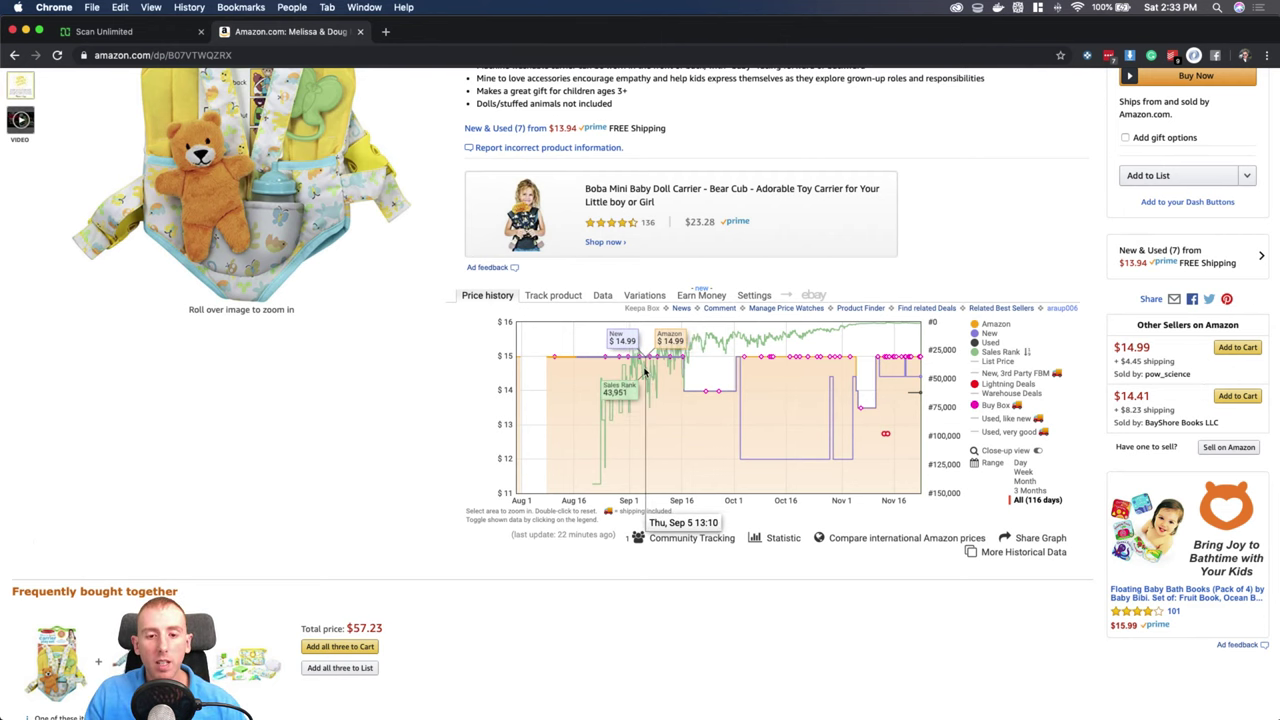
click(533, 296)
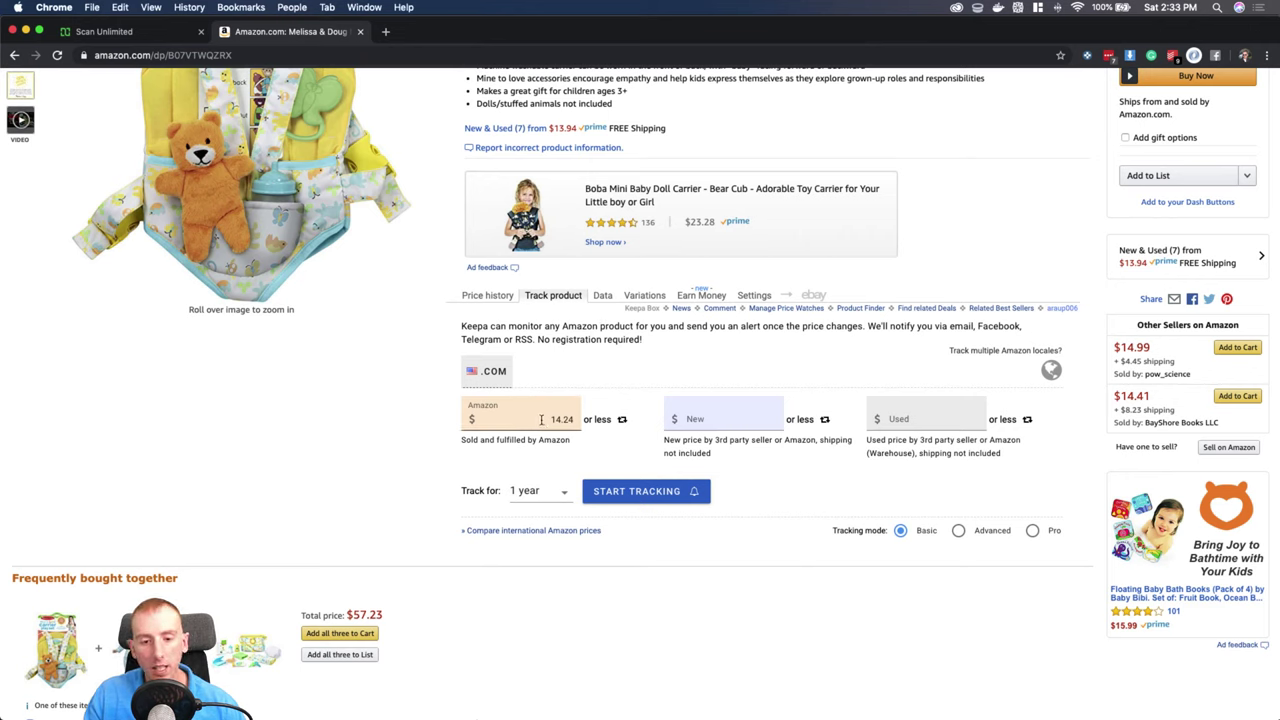
click(586, 420)
double_click(554, 420)
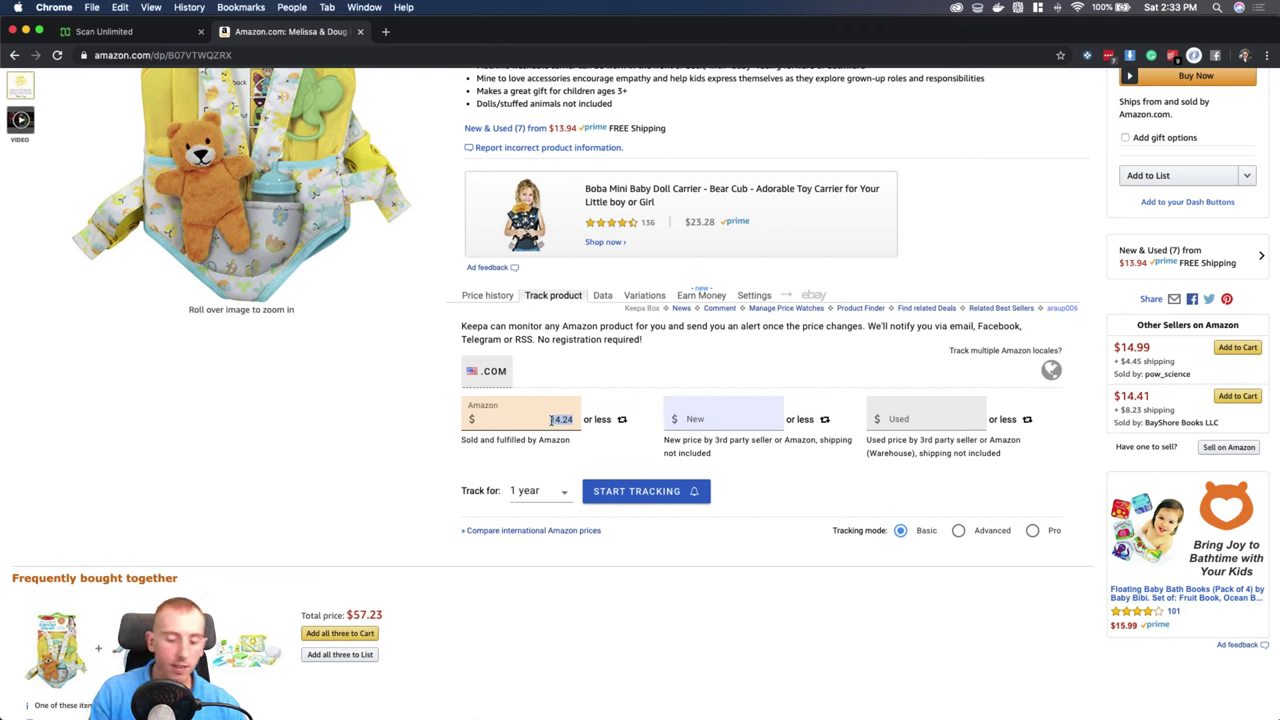
key(BackSpace)
text(15)
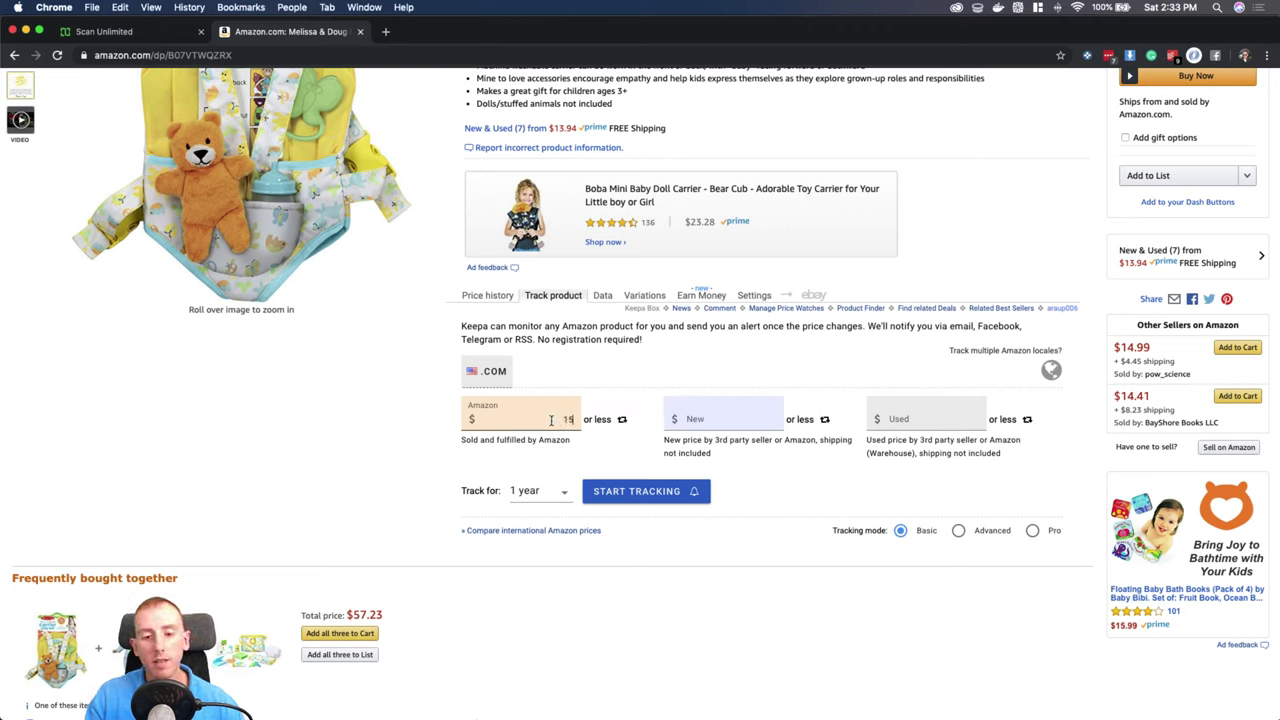
text(.99)
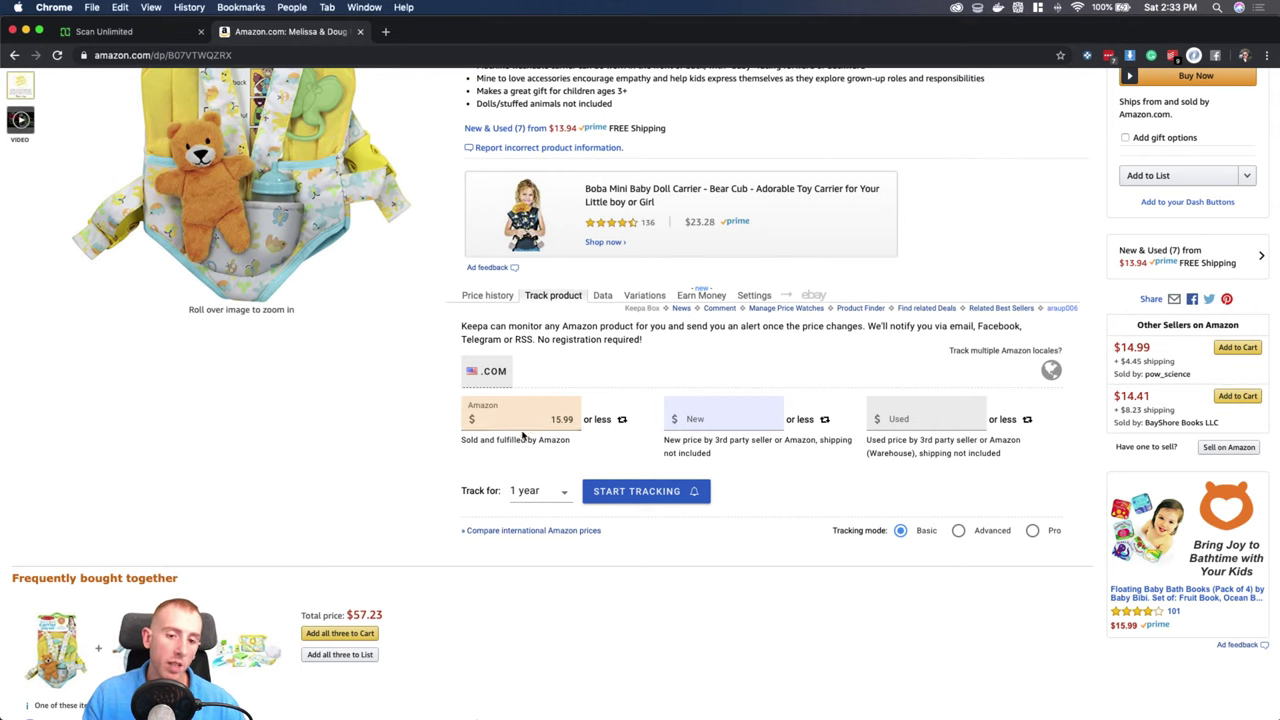
Set the Amazon price alert's direction to "or more" so that it tracks price increases.
click(608, 422)
click(608, 422)
click(608, 422)
click(608, 422)
click(608, 422)
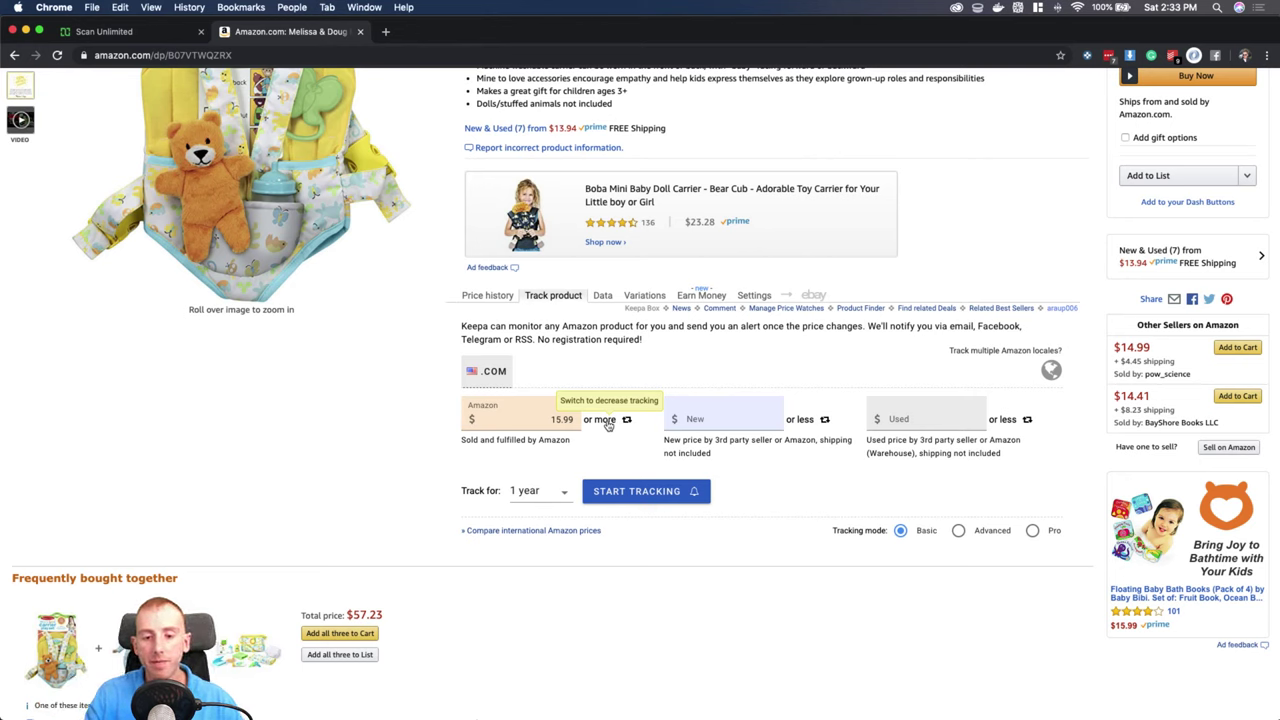
click(606, 427)
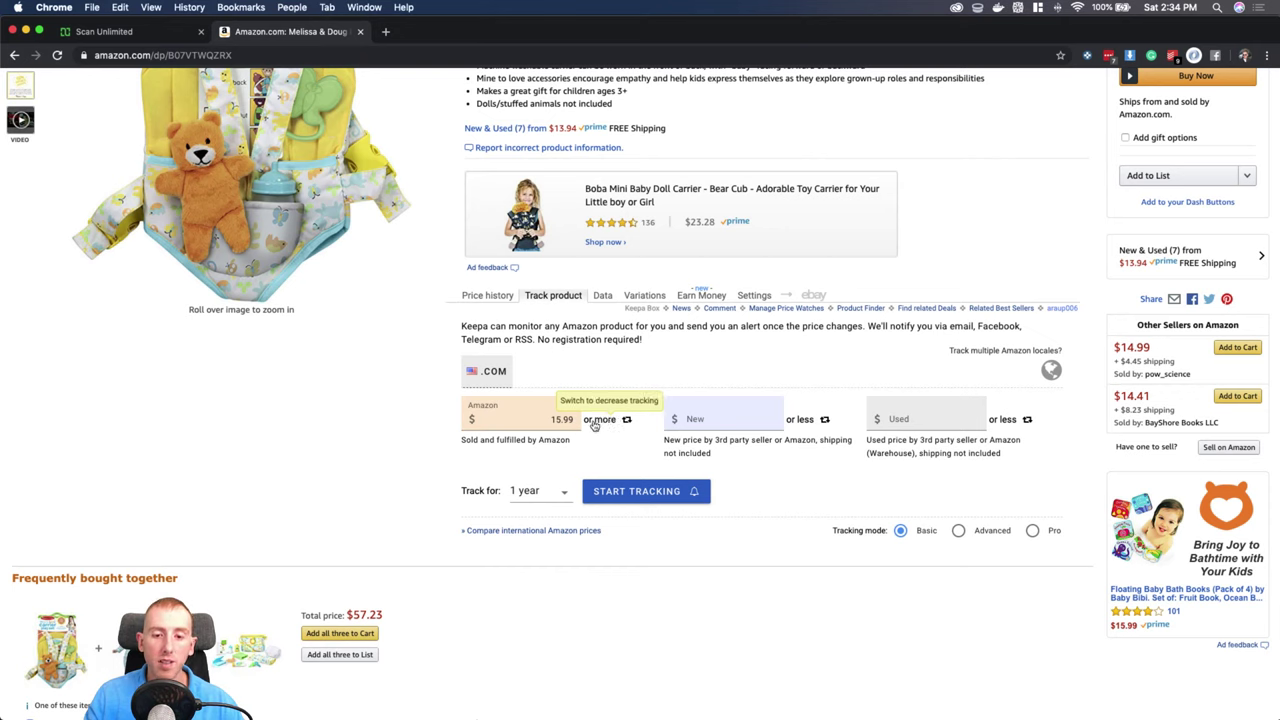
click(600, 420)
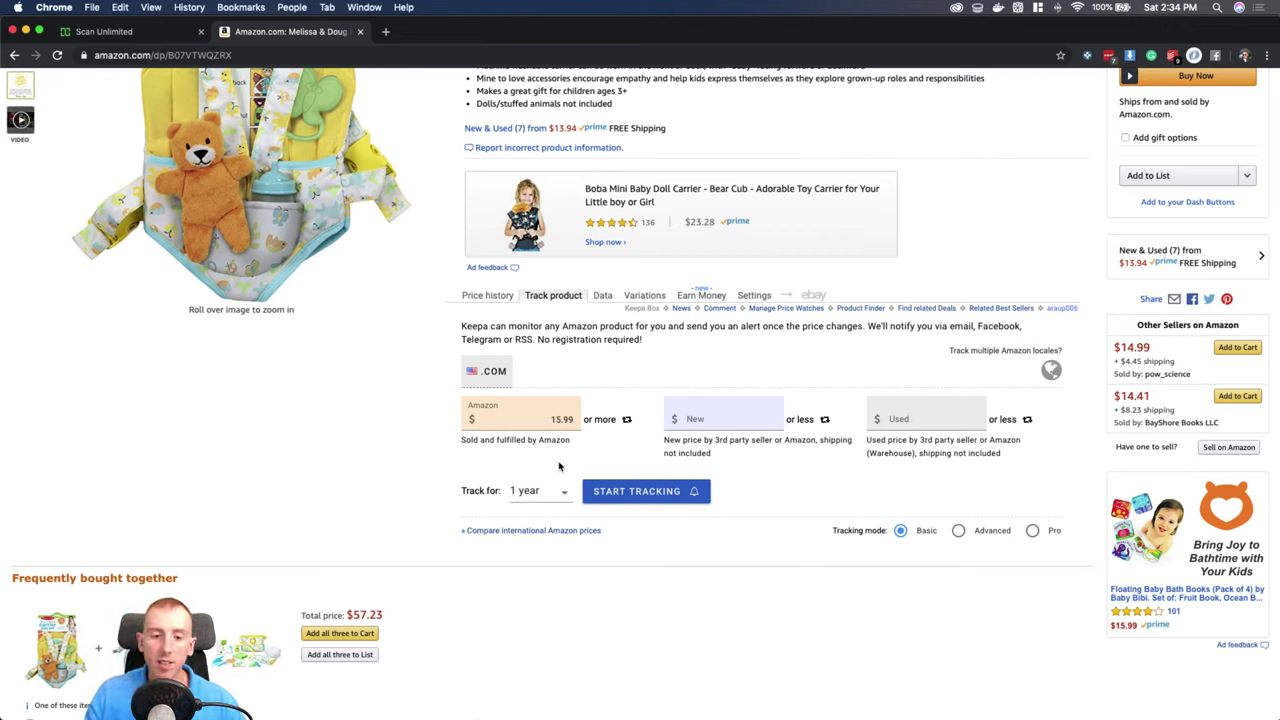
Set the play set's price tracking duration to 3 months.
click(545, 495)
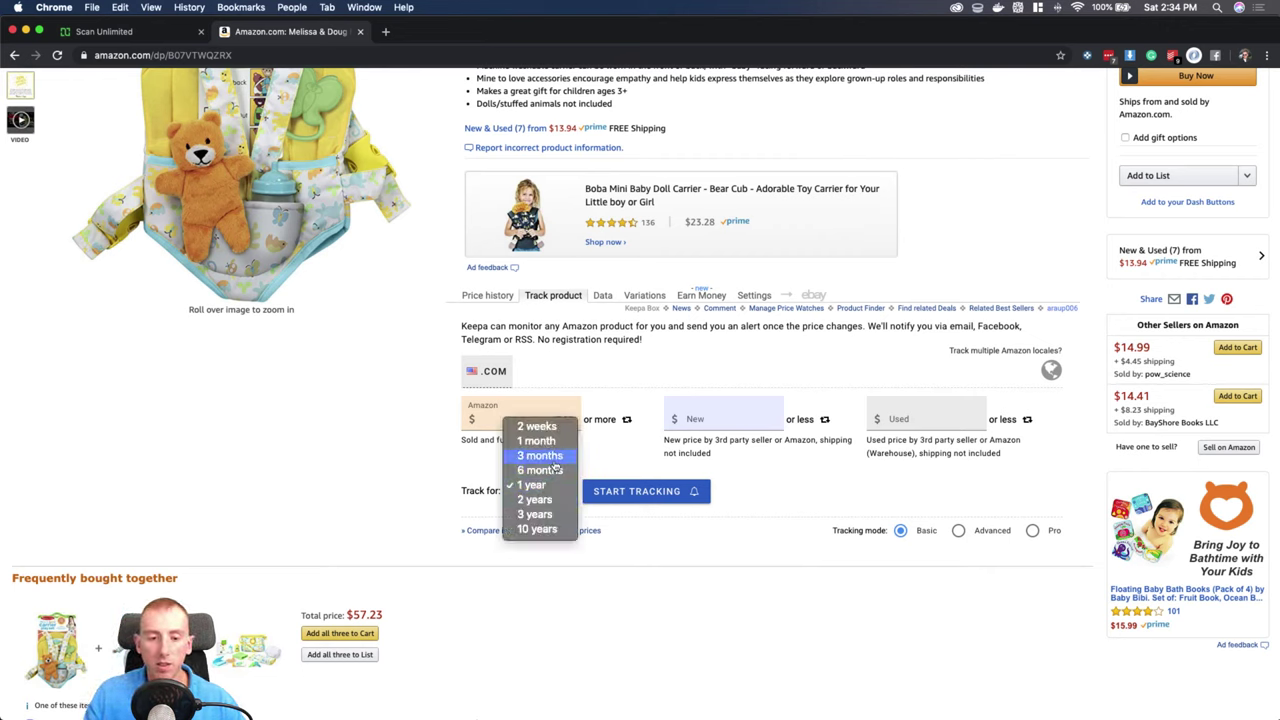
click(549, 456)
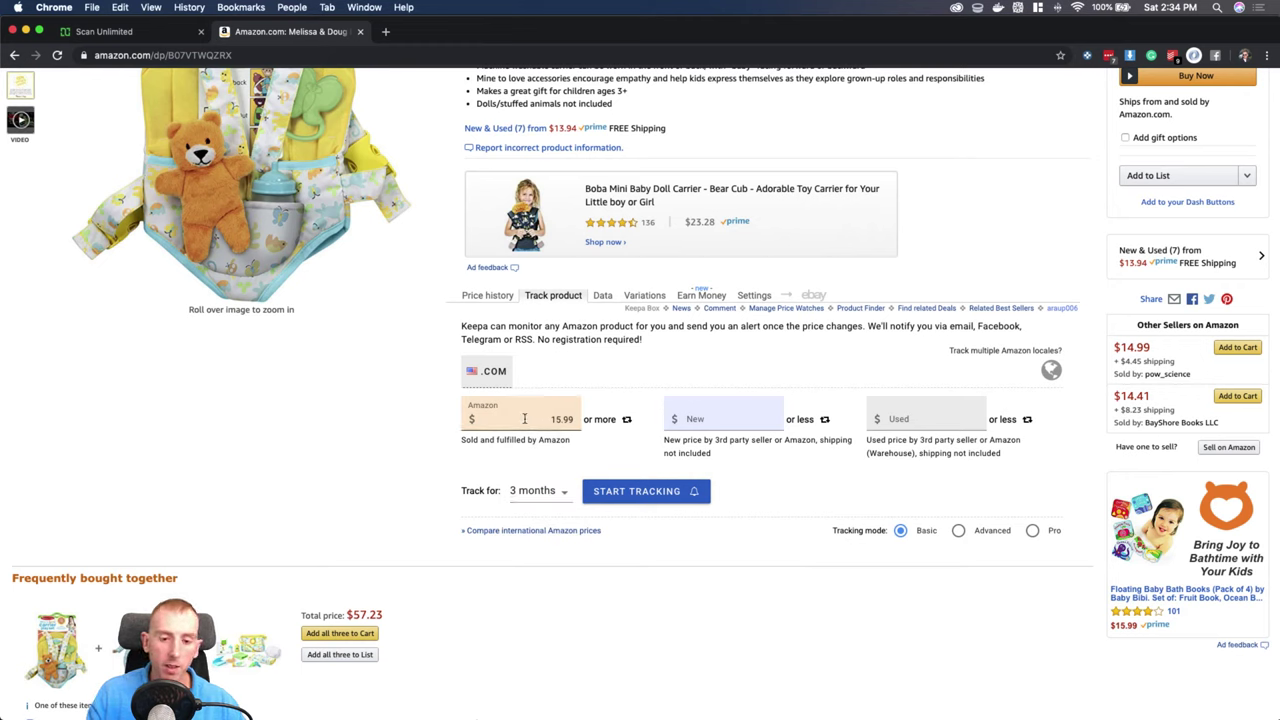
click(555, 419)
click(566, 449)
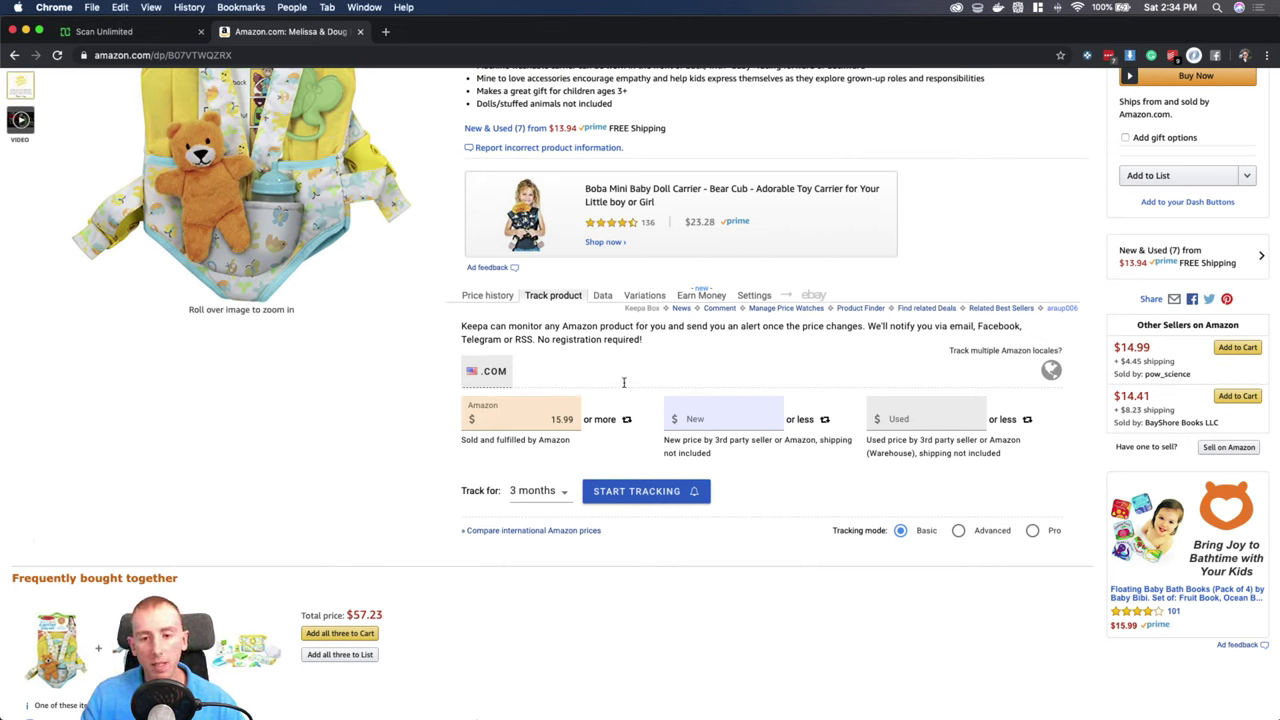
Review the play set's Keepa price history once more and close its Amazon listing.
click(502, 298)
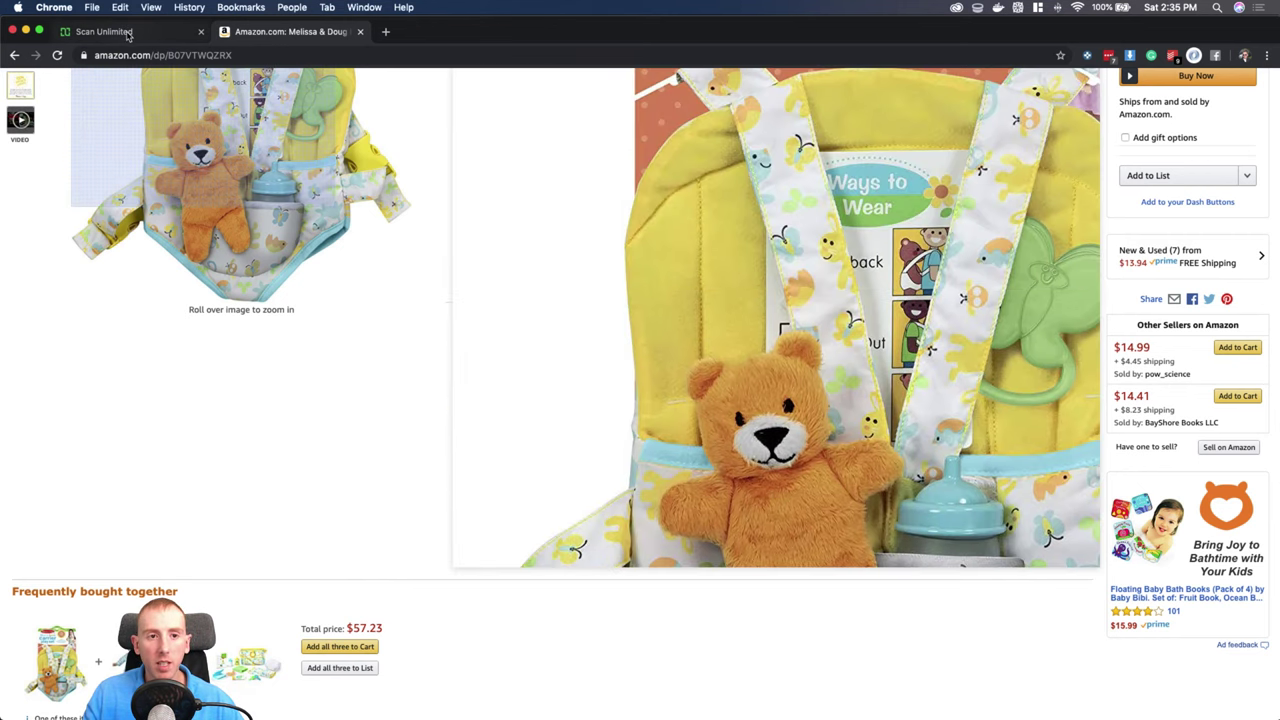
click(359, 32)
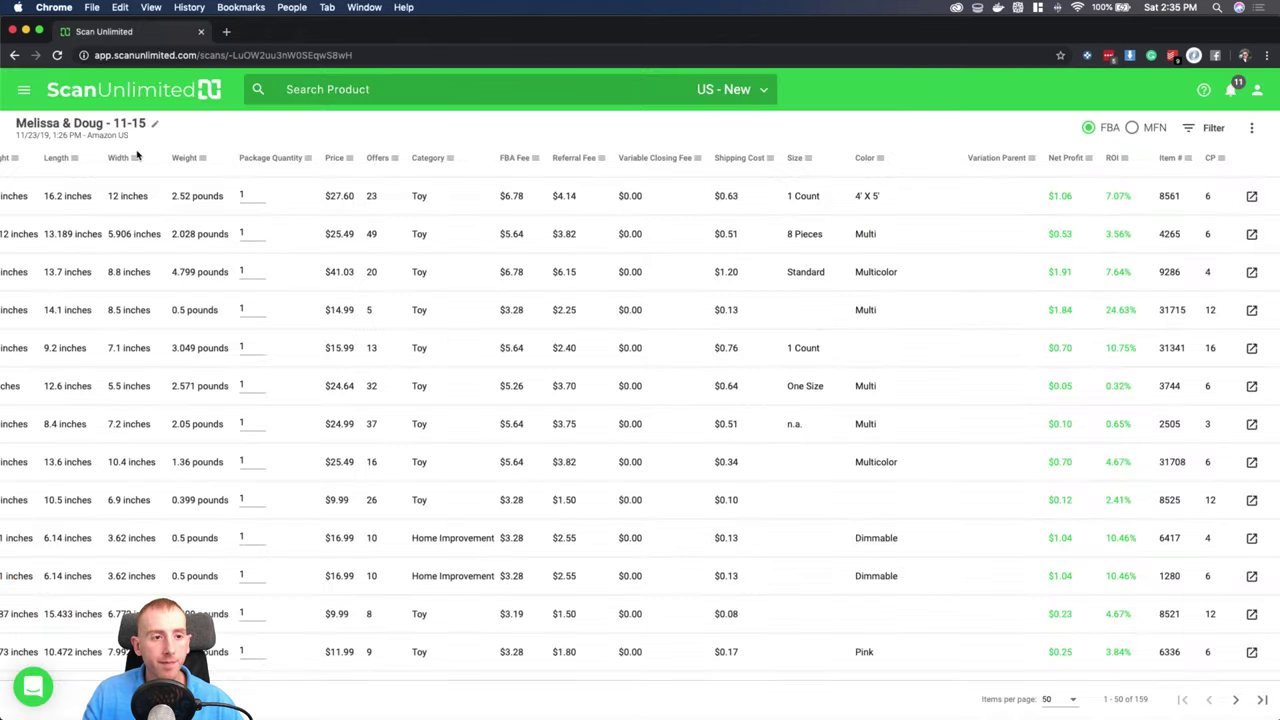
Look over the scan's rows, open the Created by Me! Flower Fleece Quilt's details and review its 30-day price and rank history.
scroll(411, 343, down, 1)
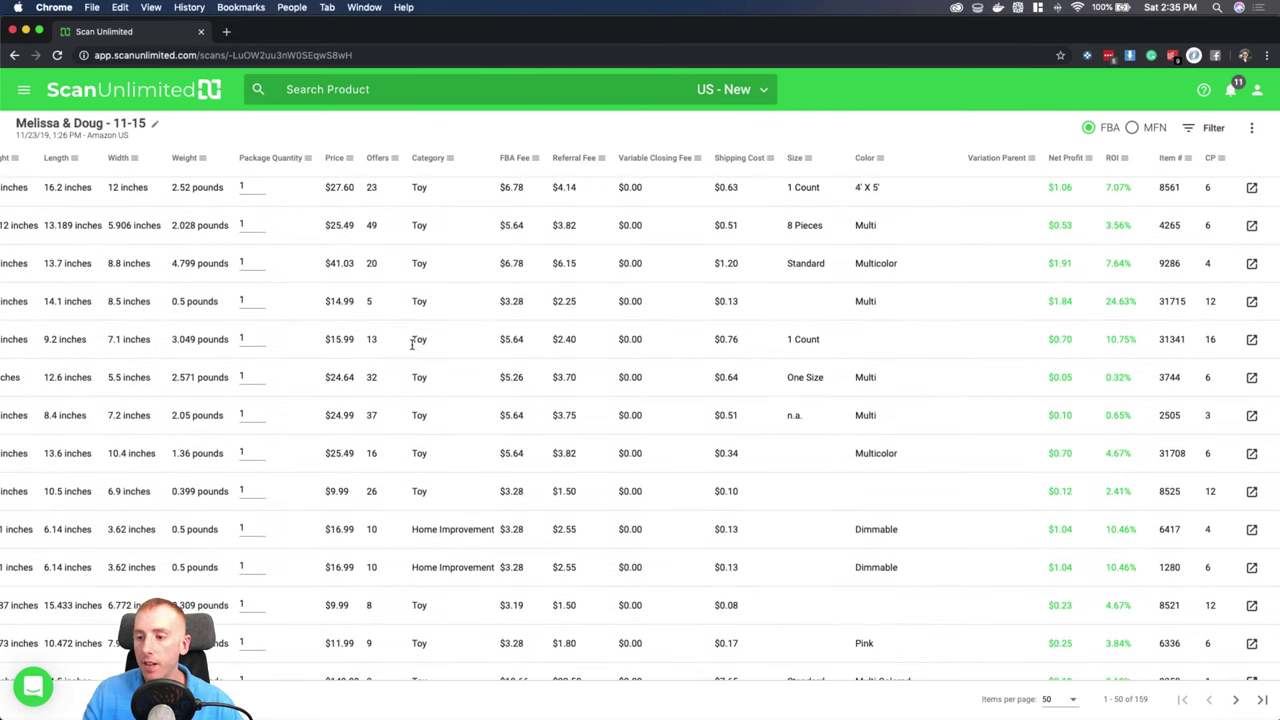
scroll(411, 343, left, 10)
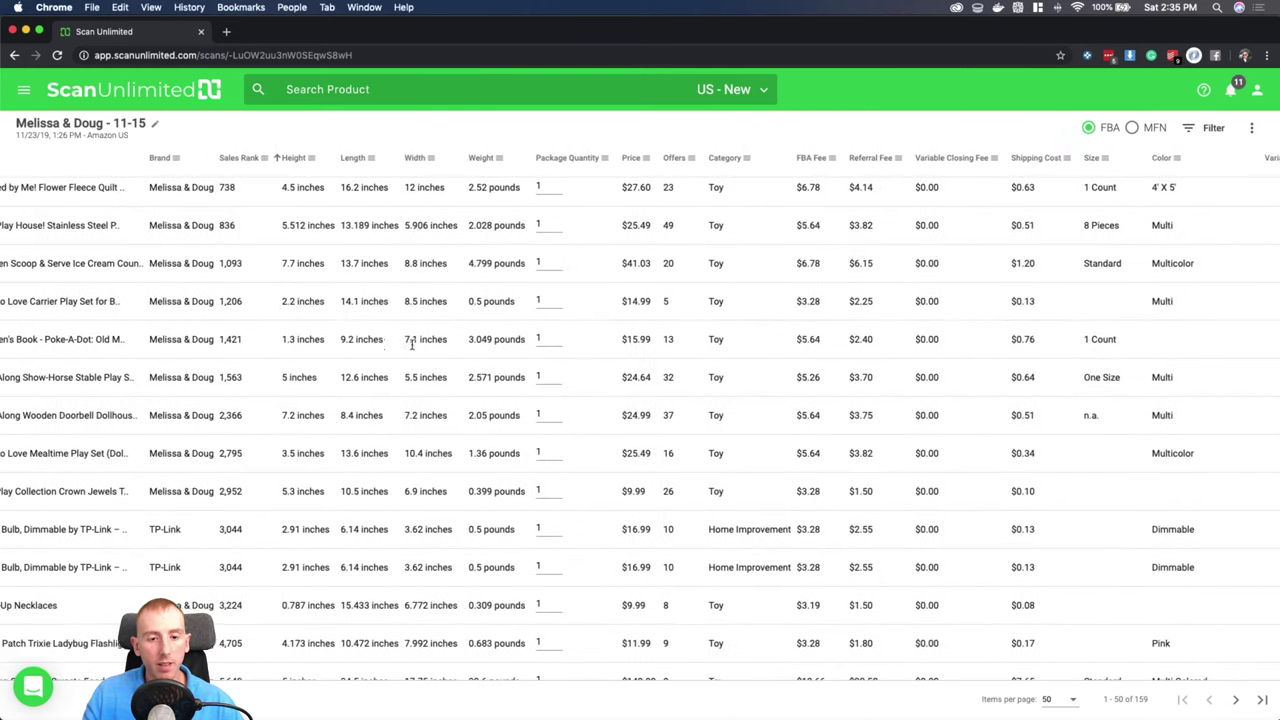
scroll(411, 343, right, 10)
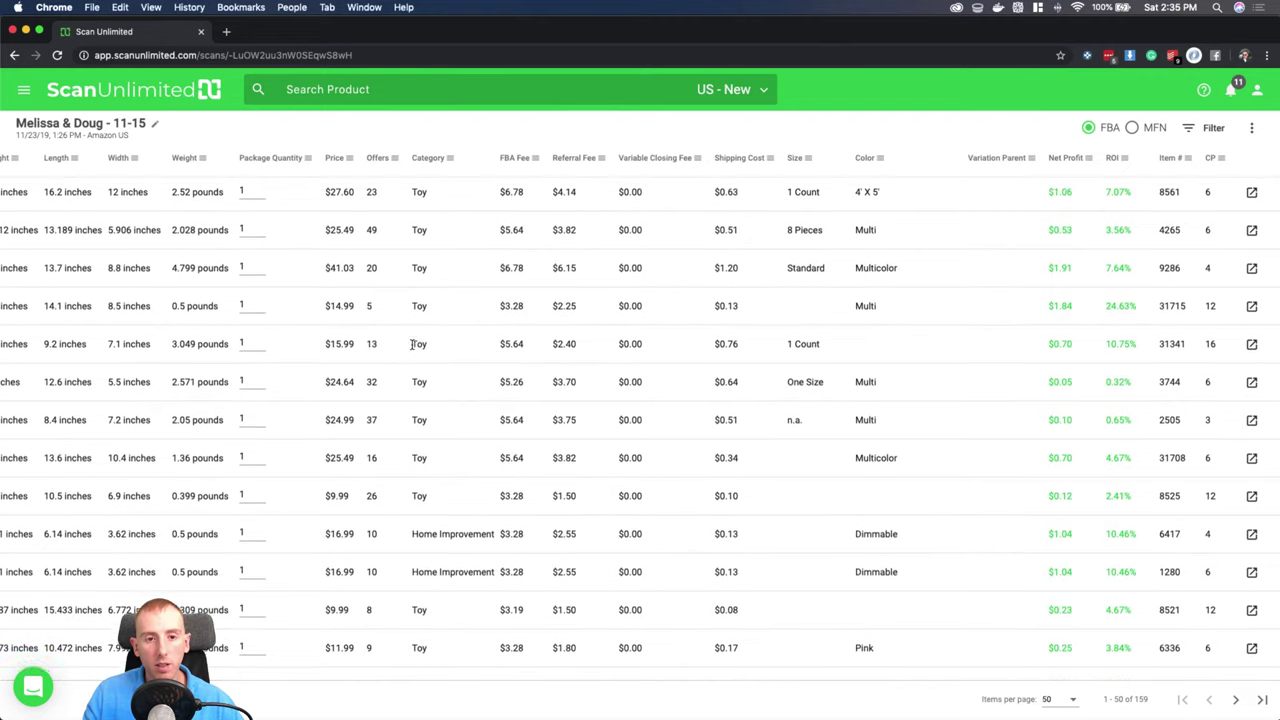
click(1251, 196)
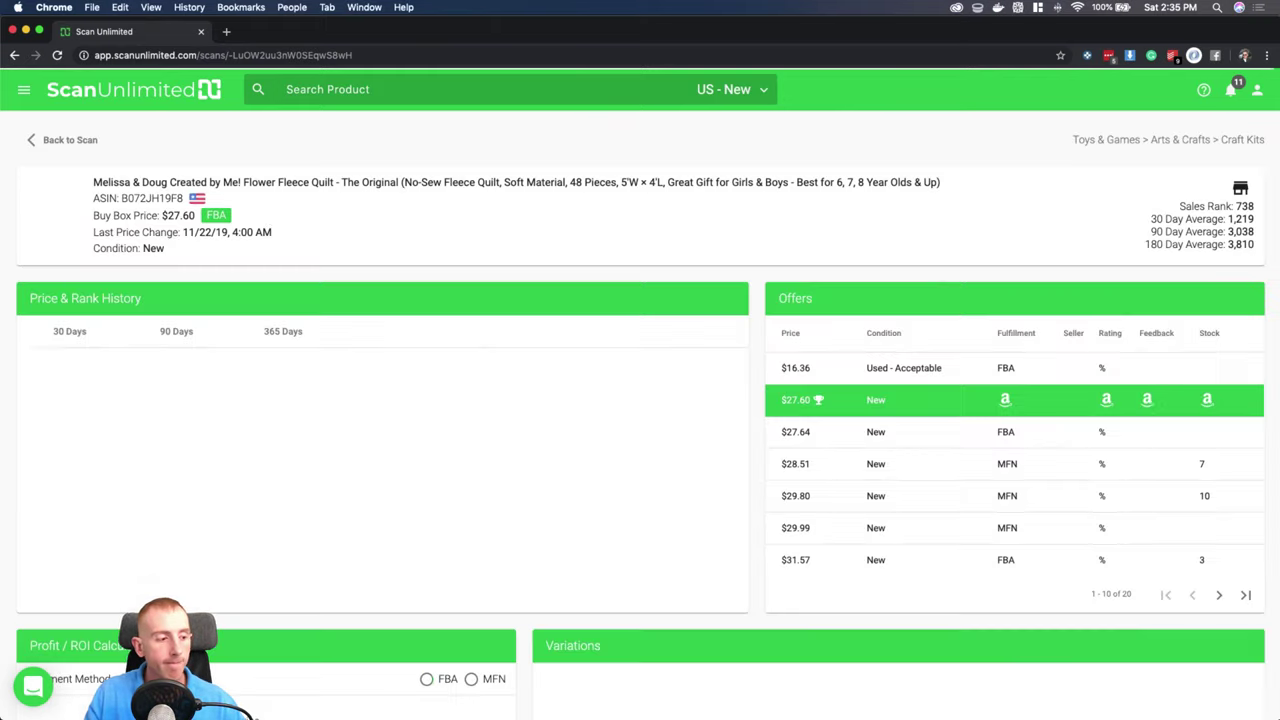
scroll(382, 291, down, 1)
scroll(382, 289, down, 1)
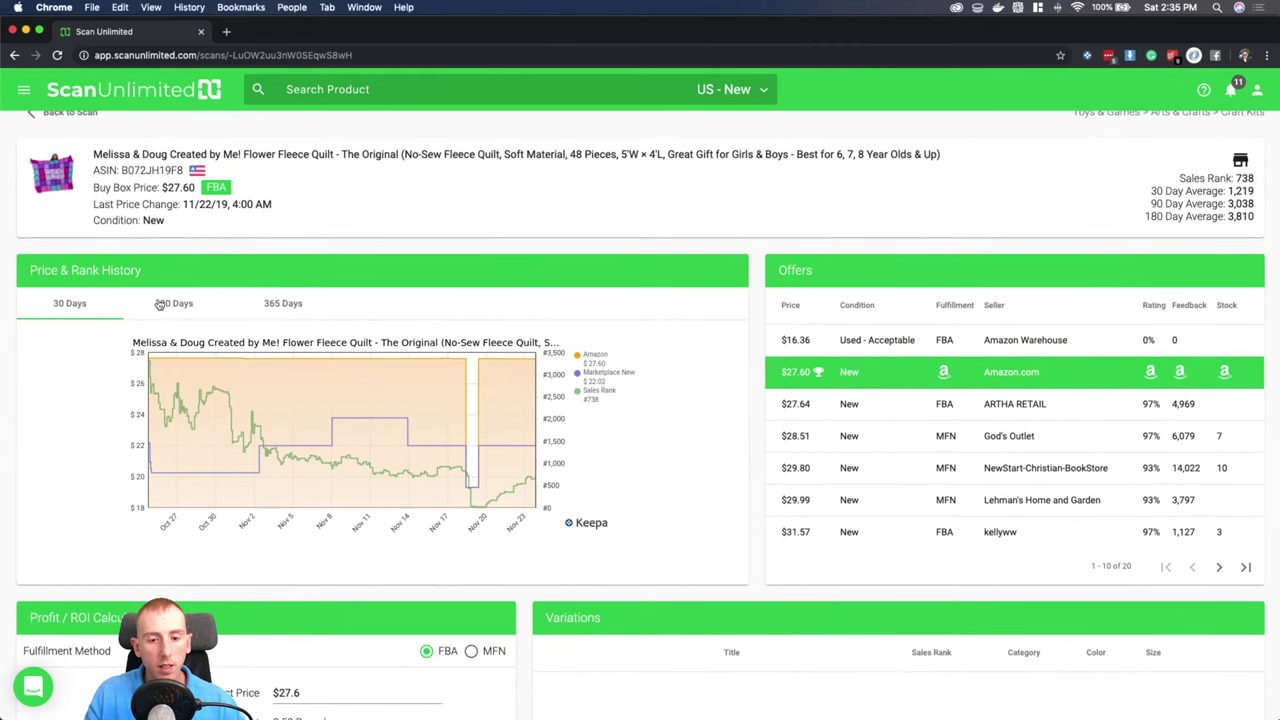
scroll(160, 304, up, 1)
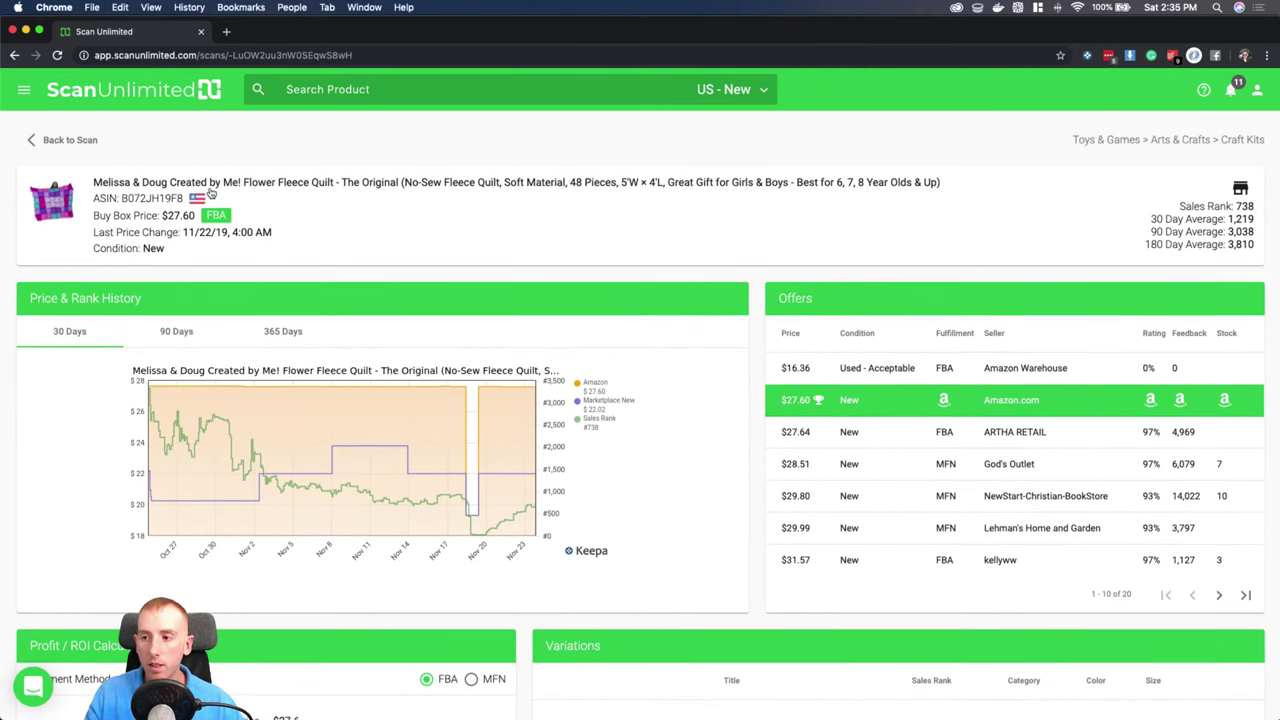
Open the Flower Fleece Quilt's Amazon listing and examine its three-month Keepa price history chart.
click(240, 186)
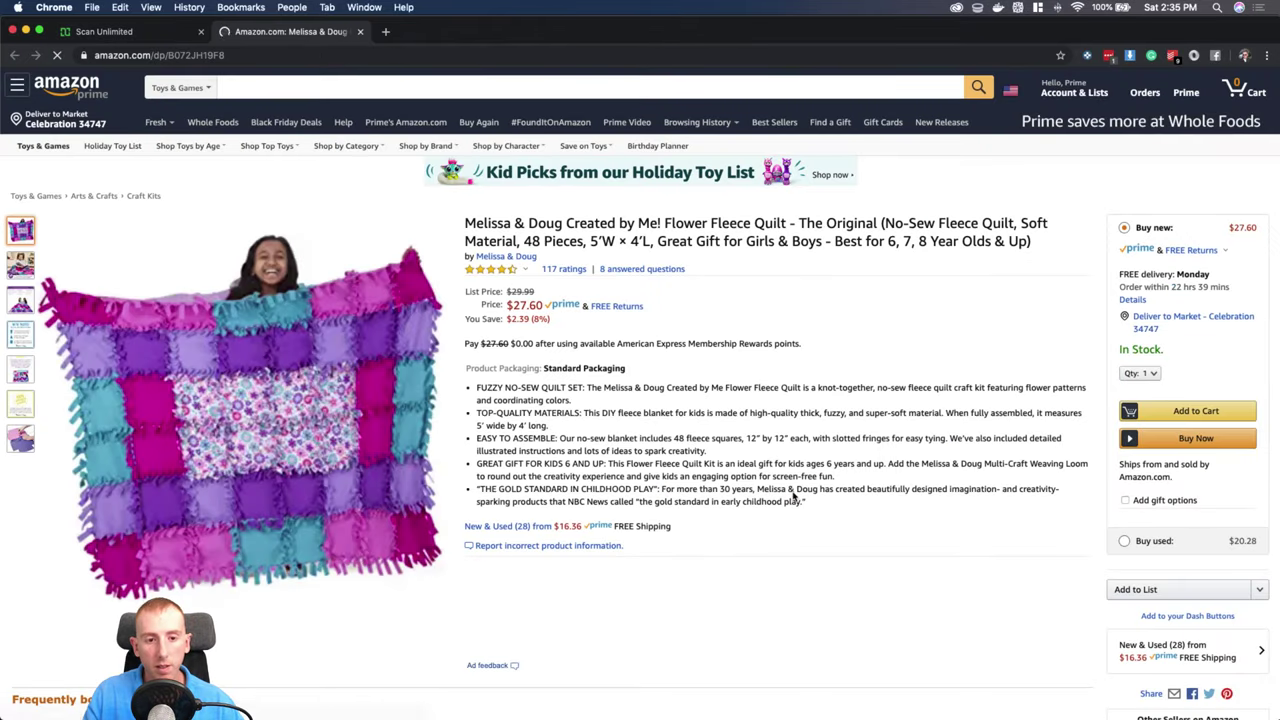
scroll(792, 490, down, 5)
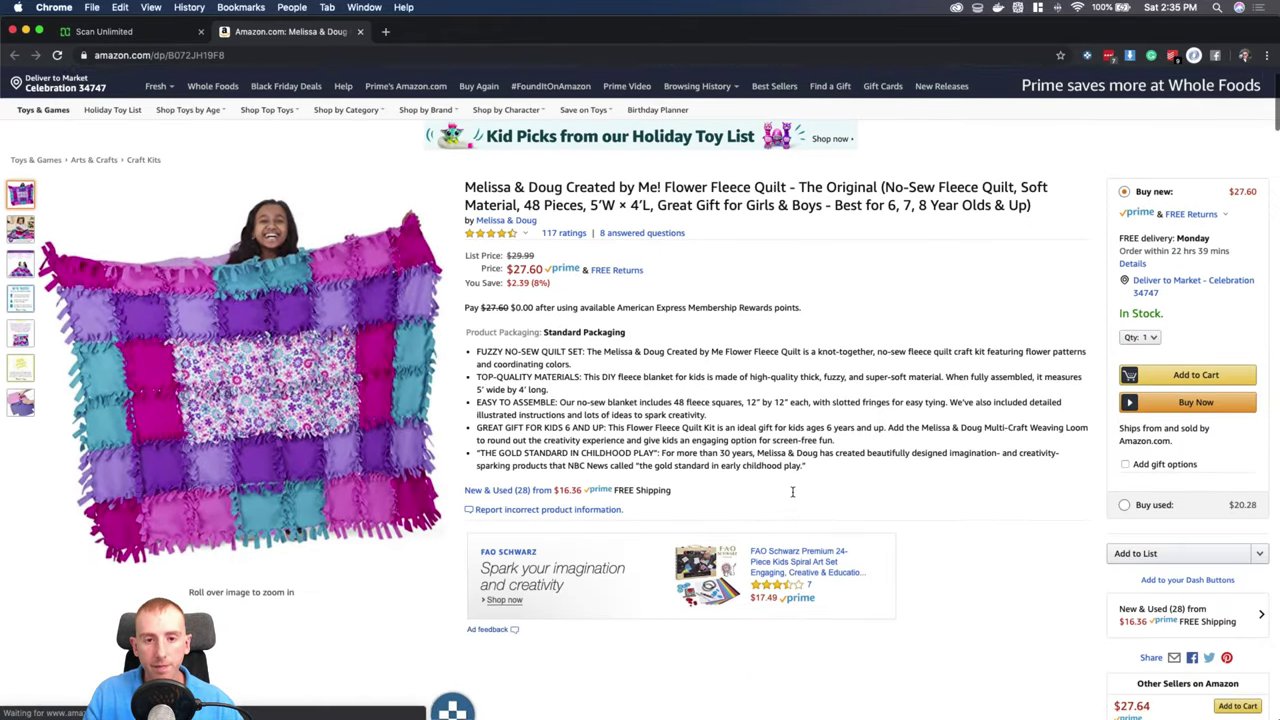
scroll(792, 491, down, 2)
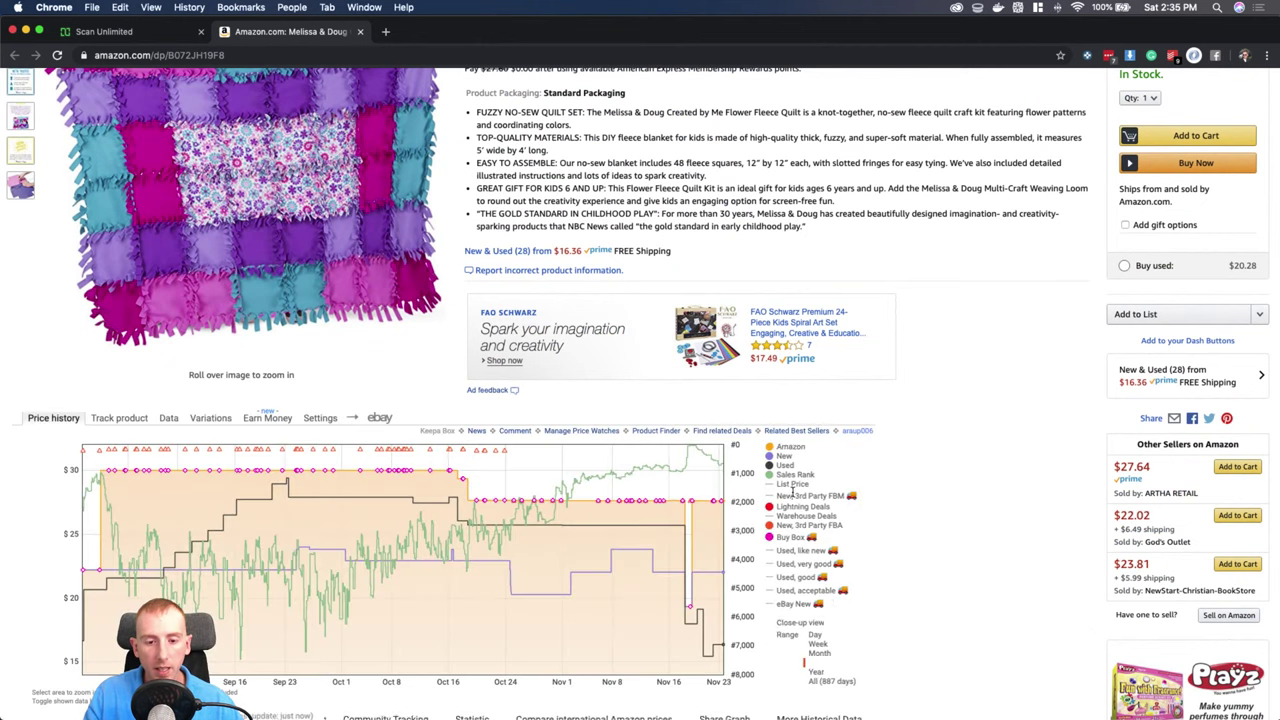
scroll(805, 490, down, 3)
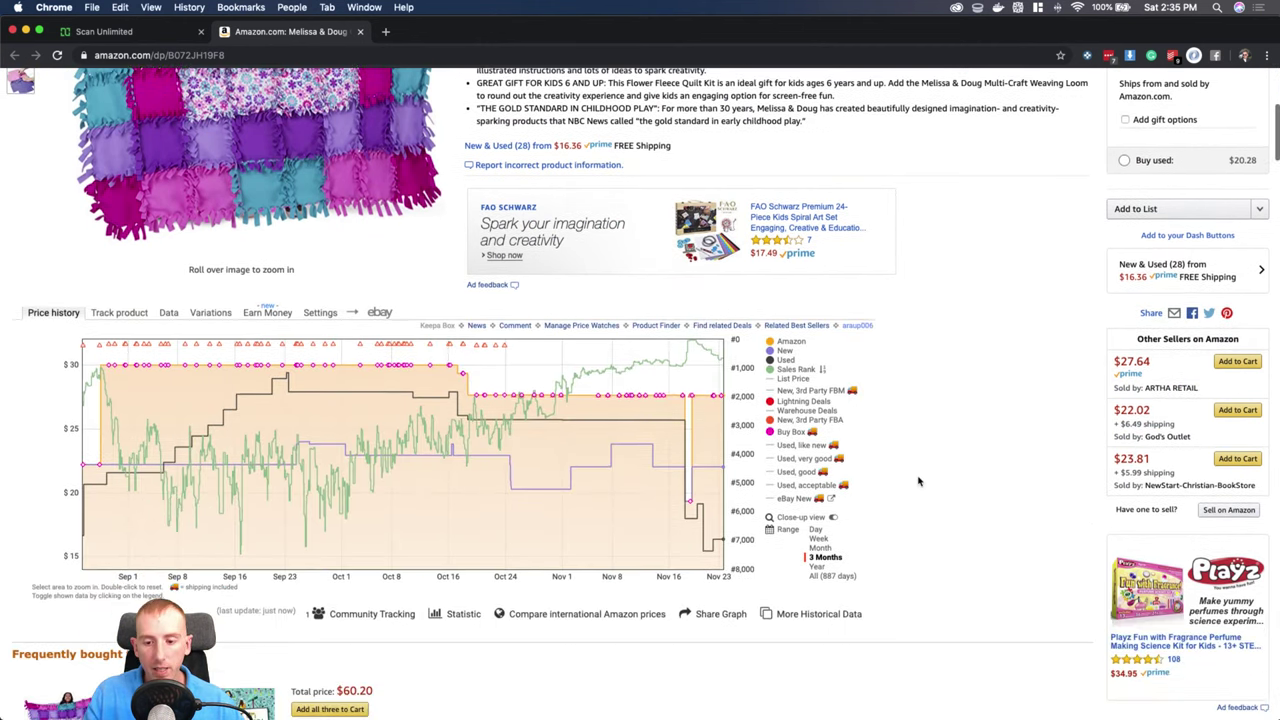
Examine the quilt's Keepa chart zoomed to November–December in the Year range and to July 2017–February 2018 in the All range.
click(819, 567)
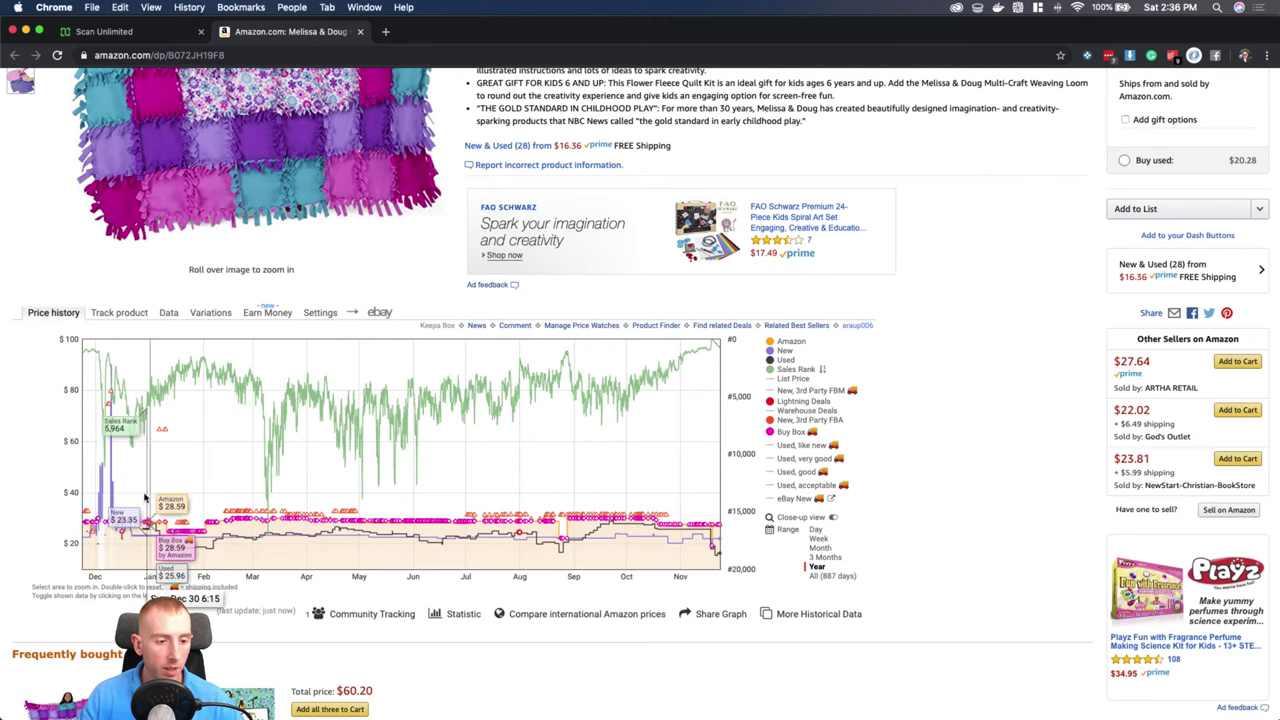
drag(145, 495, 57, 492)
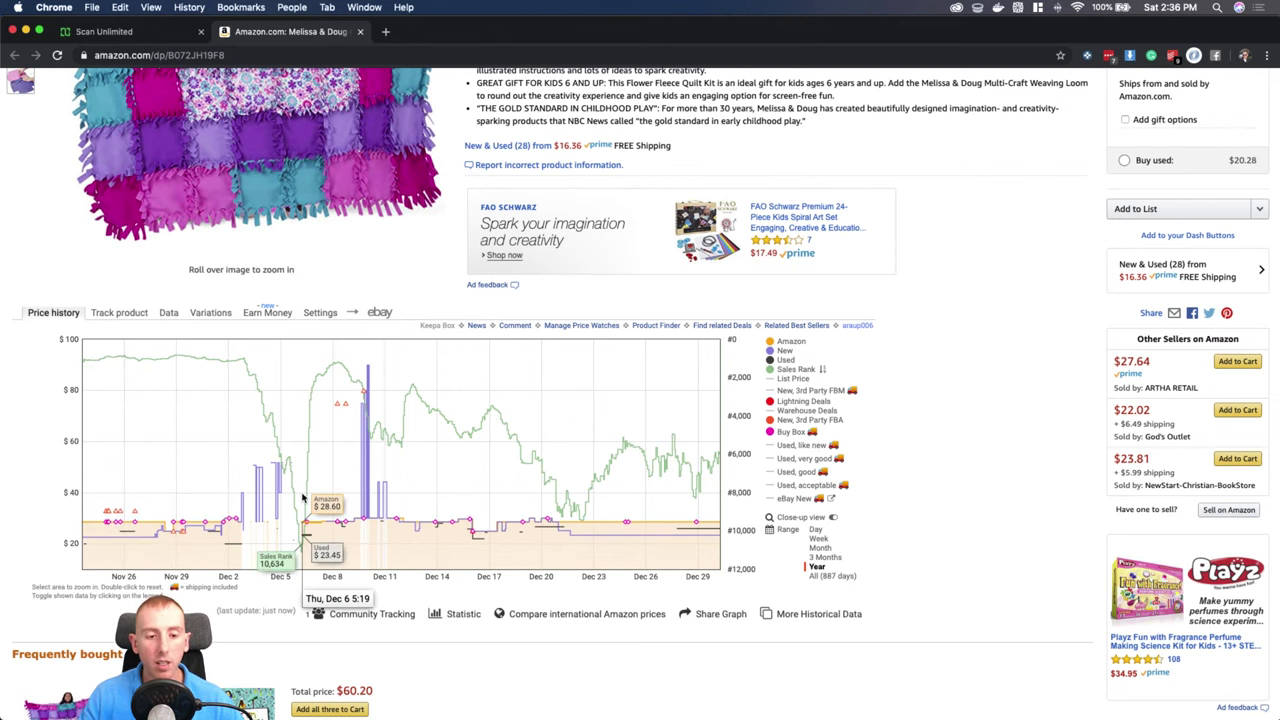
click(830, 576)
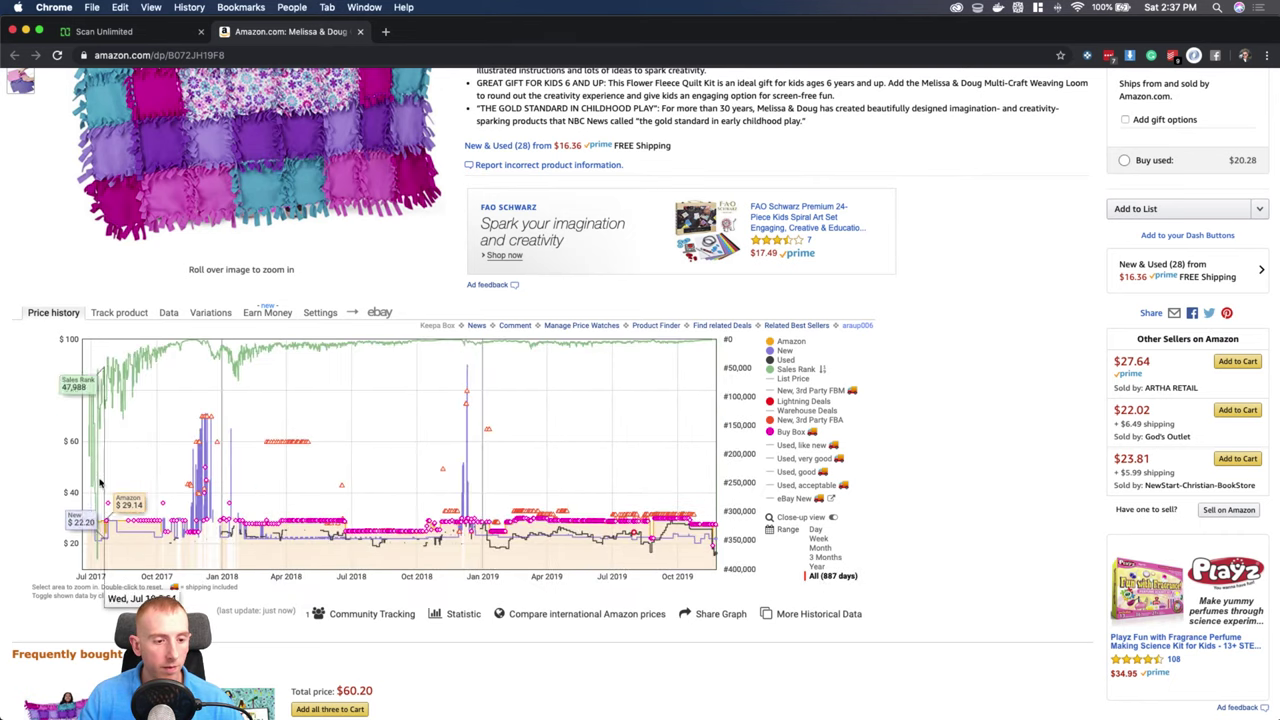
drag(97, 480, 250, 523)
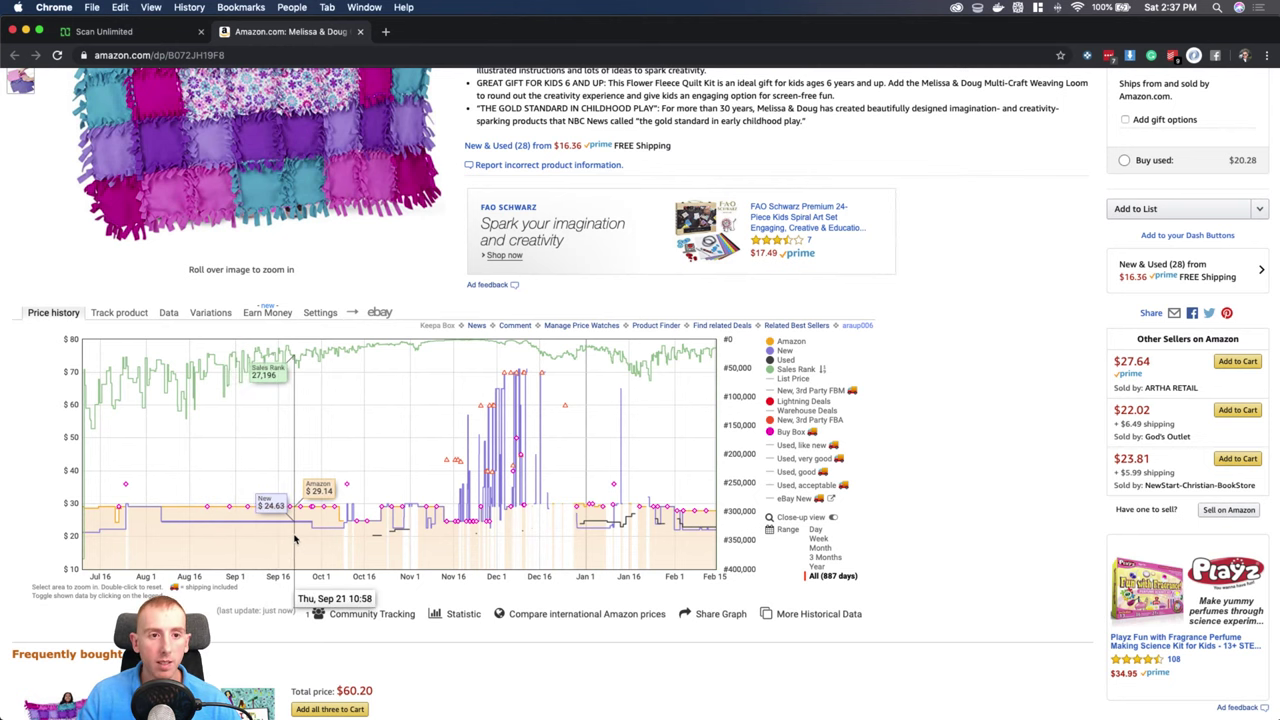
Review the quilt's price and product information on the listing, and return to the zoomed Keepa chart to examine its holiday-season prices.
scroll(295, 540, up, 5)
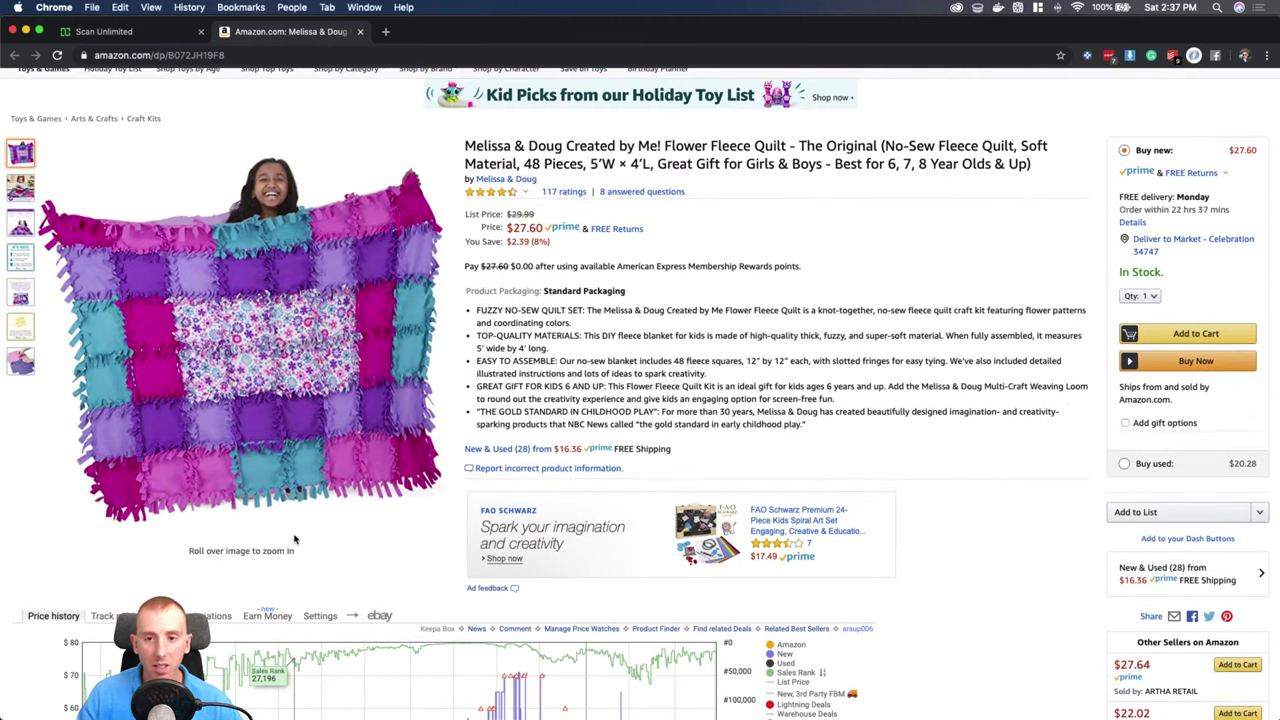
scroll(294, 540, up, 2)
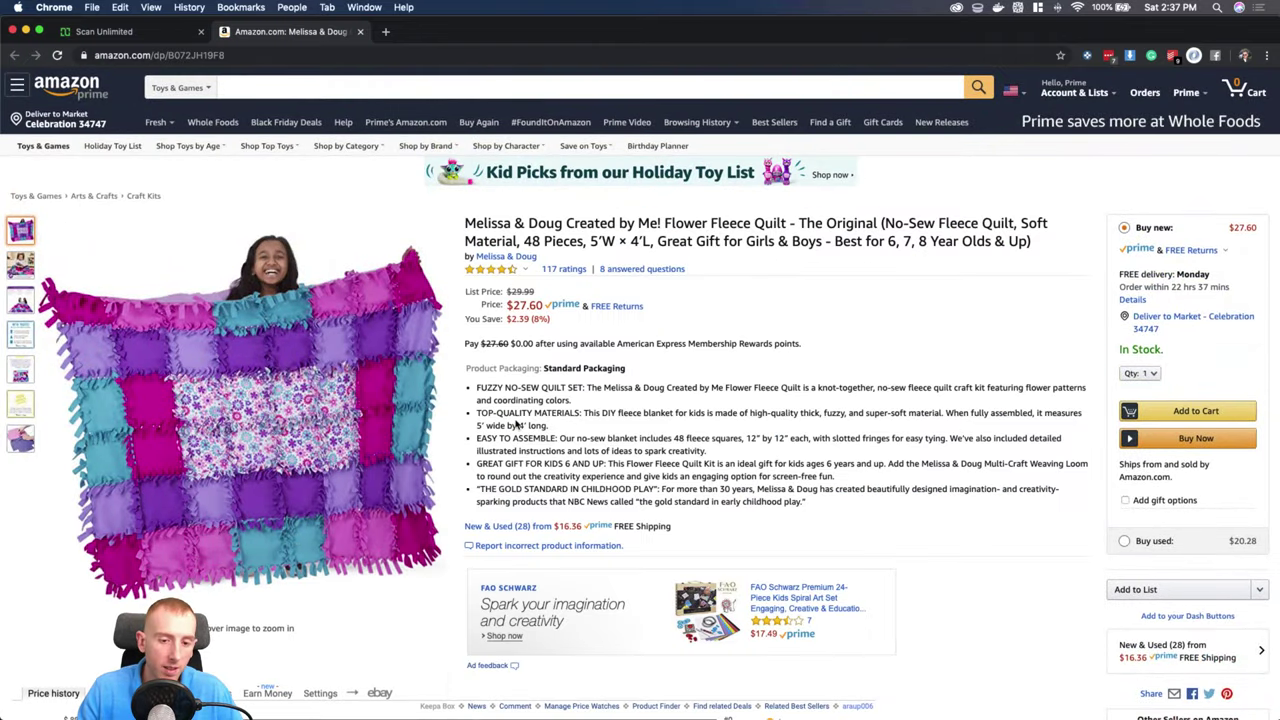
scroll(520, 428, down, 7)
scroll(527, 428, down, 1)
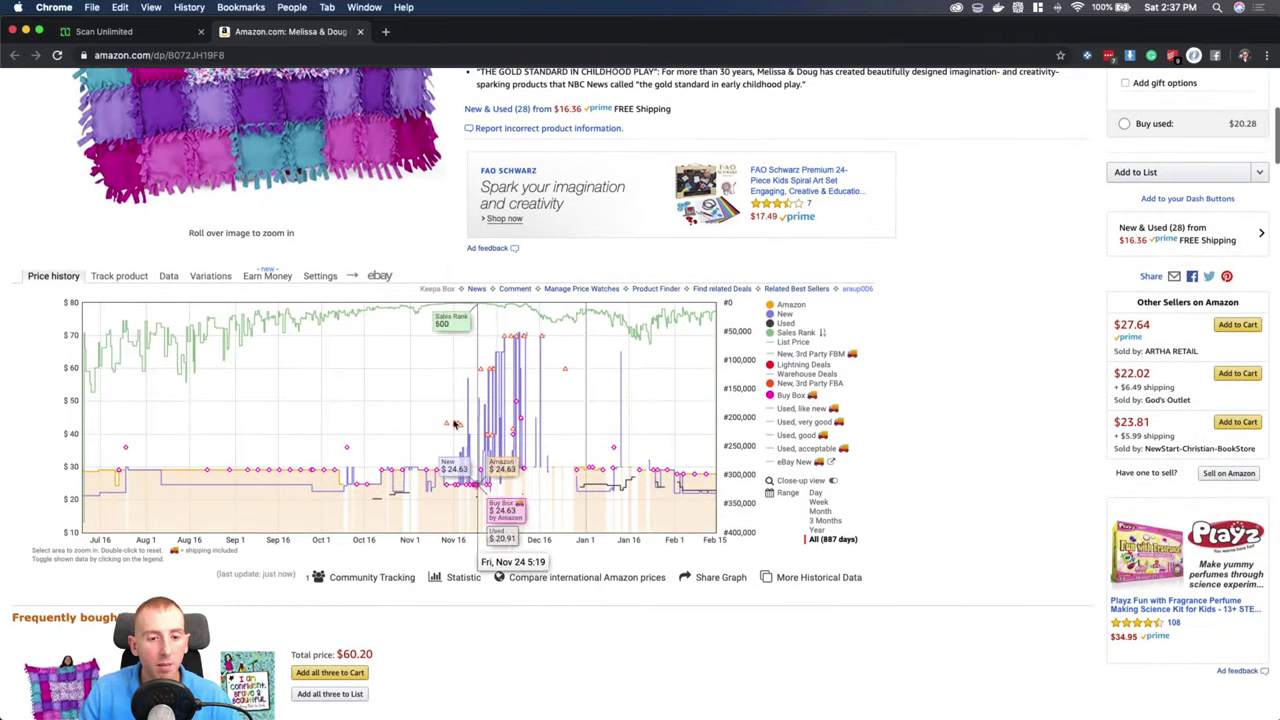
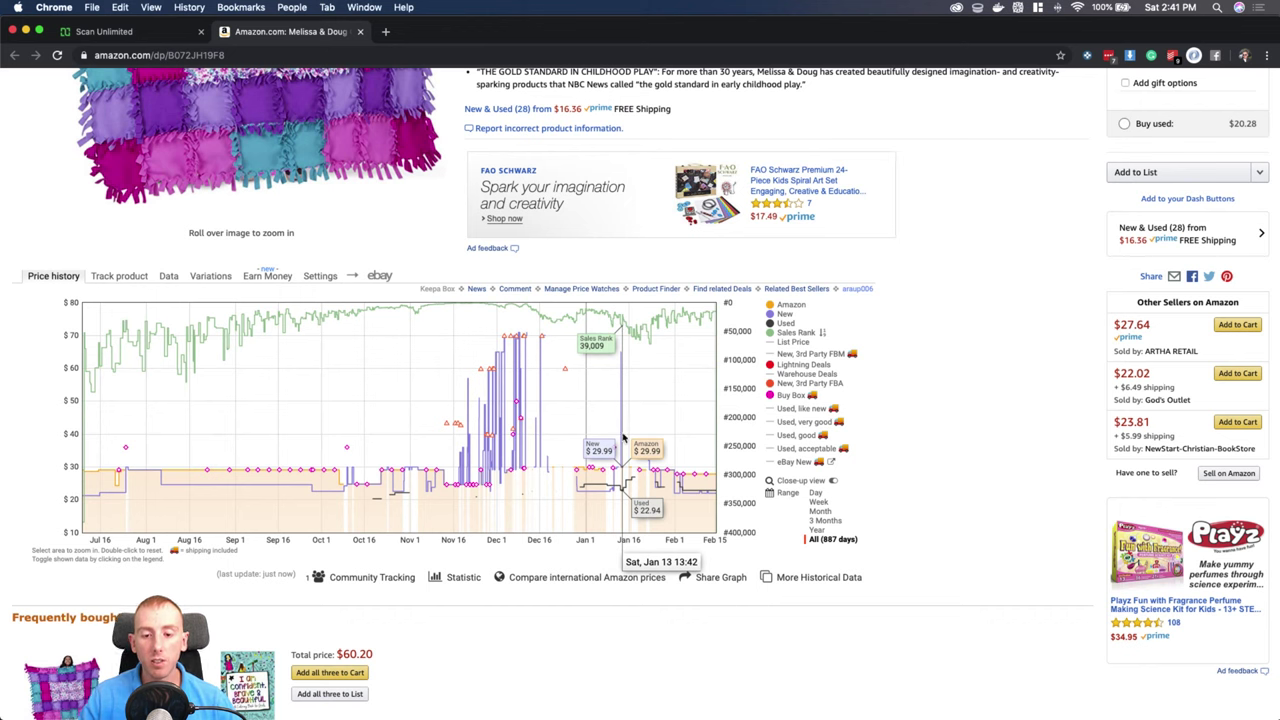
Examine the quilt's Keepa chart zoomed to late November–December in the Year range, and to the 2017 holiday season through February 2018 in the All range.
click(818, 530)
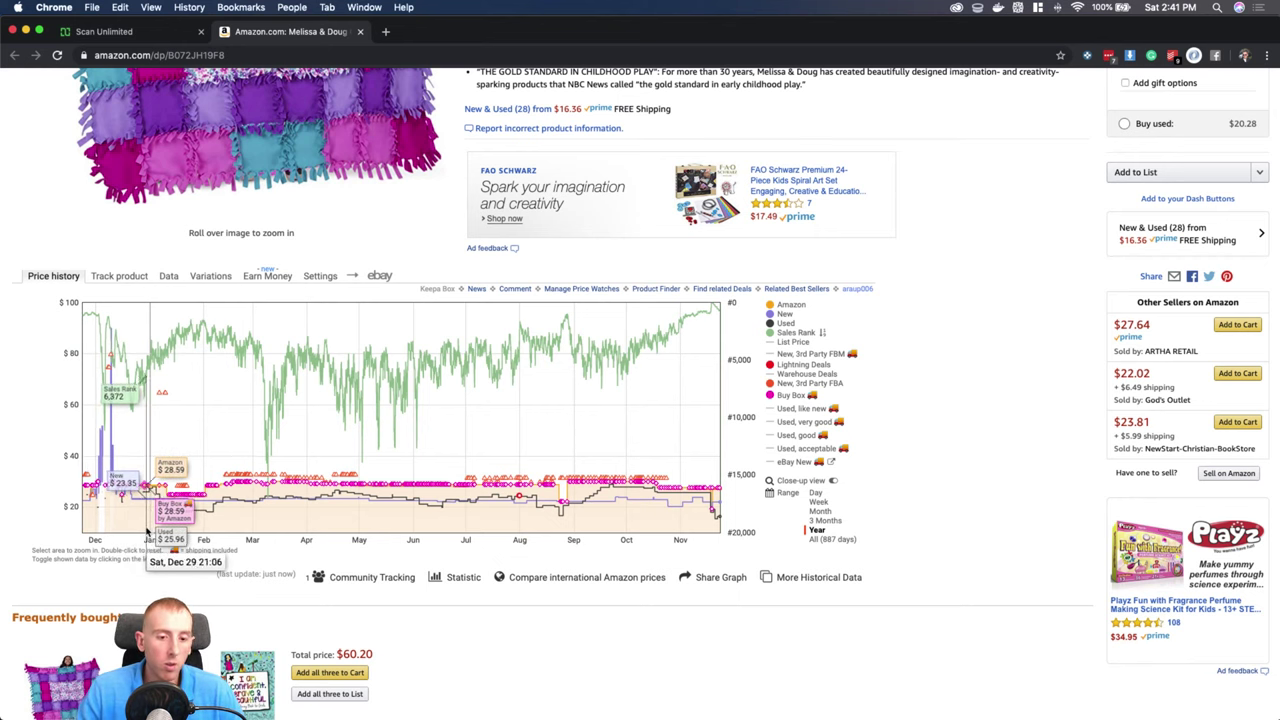
drag(133, 530, 55, 526)
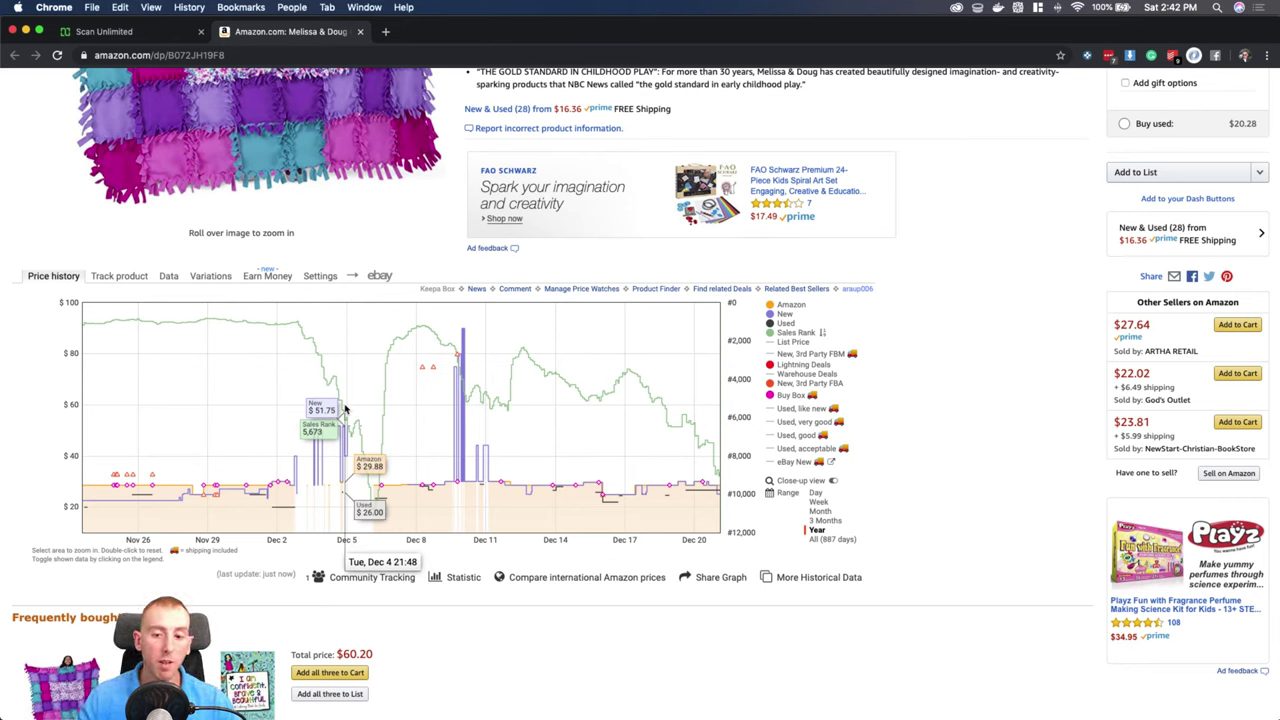
click(826, 539)
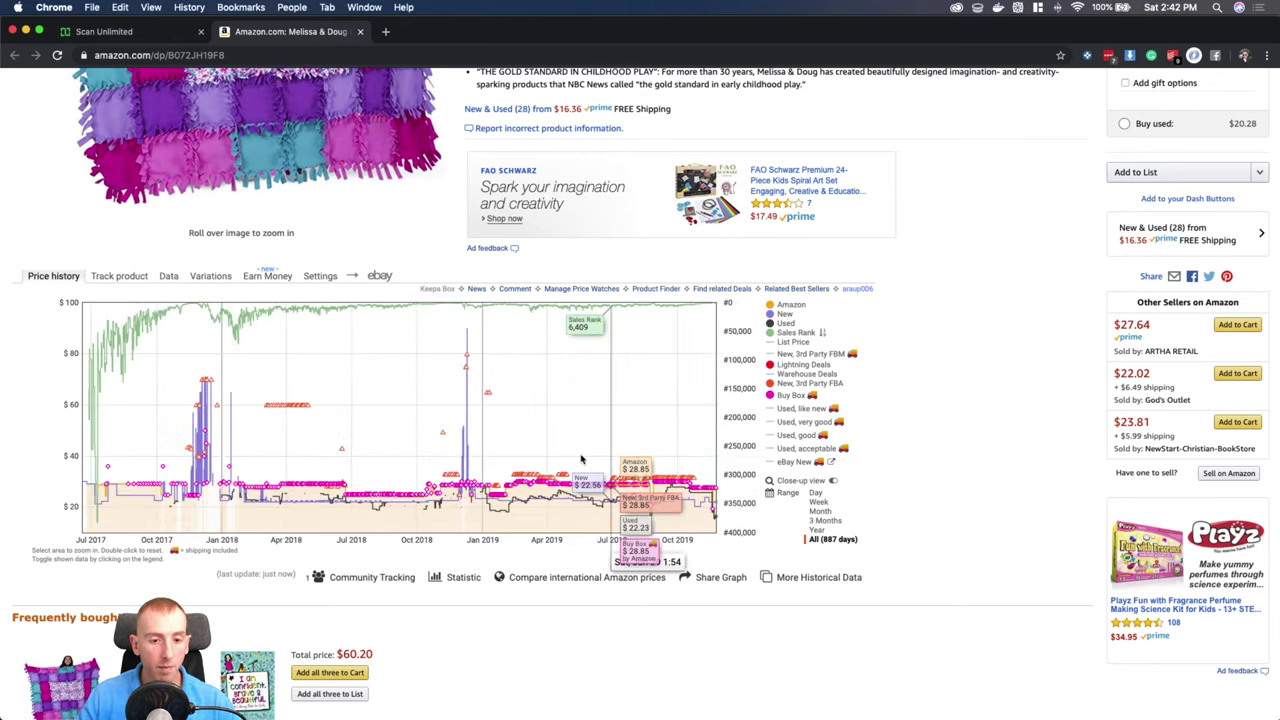
drag(275, 482, 14, 486)
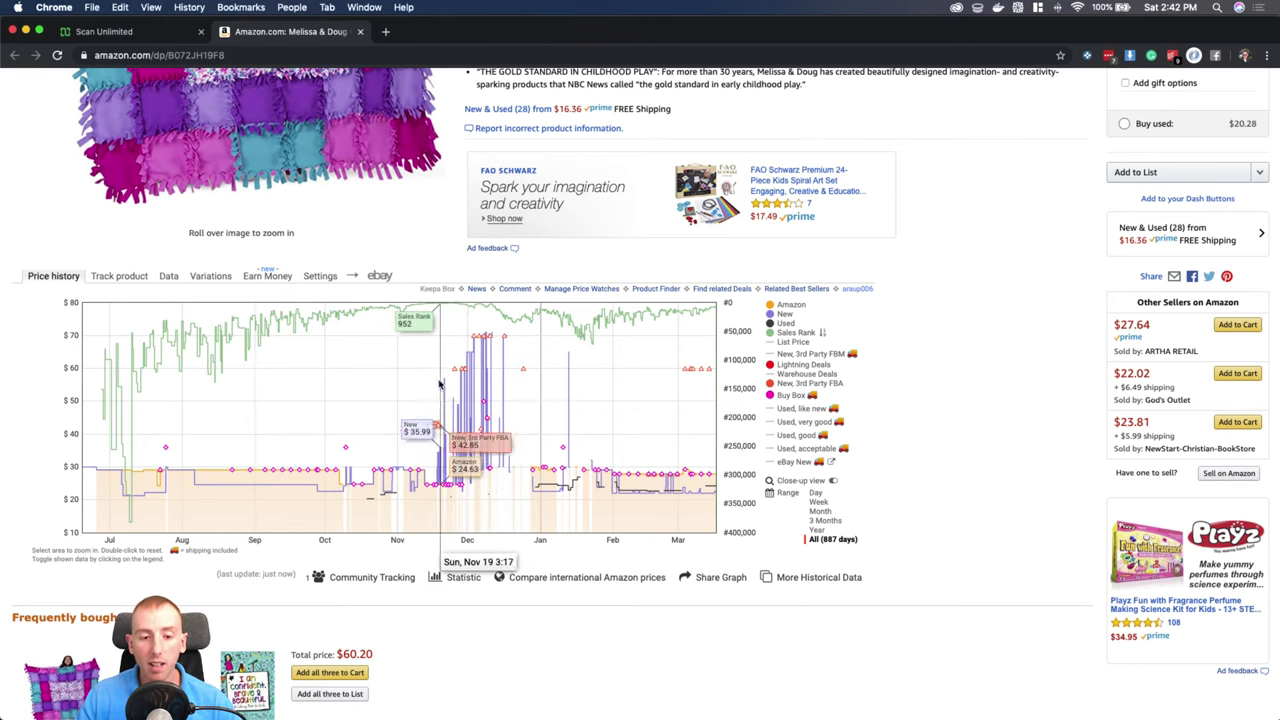
drag(426, 383, 623, 385)
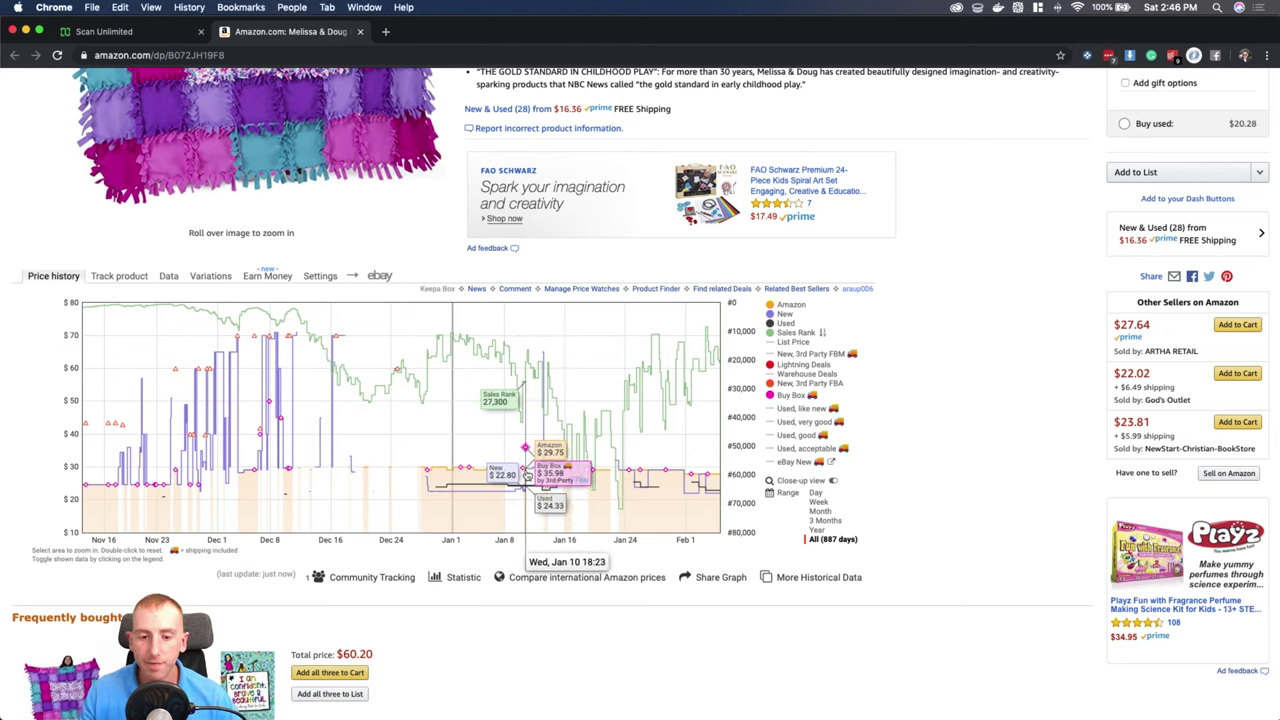
Examine the quilt's Year-range Keepa chart zoomed to September–November and to November 15–23, and restore the full-year view.
click(816, 531)
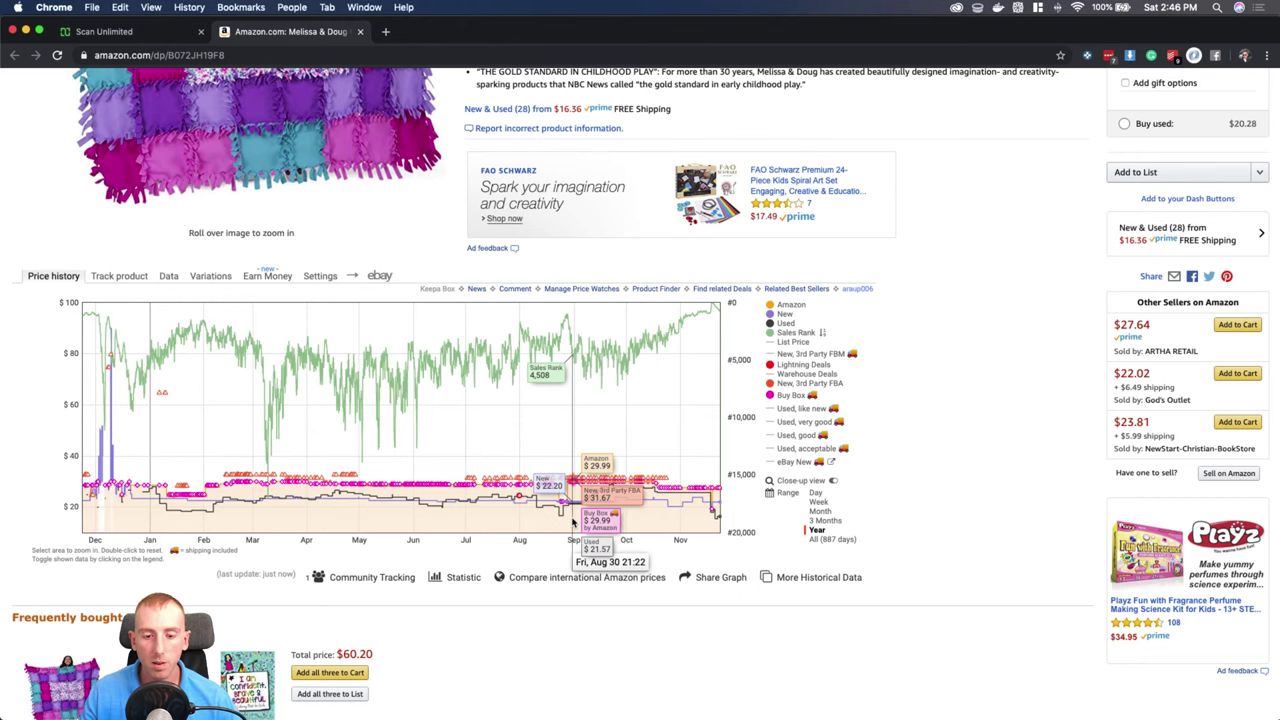
drag(573, 521, 724, 512)
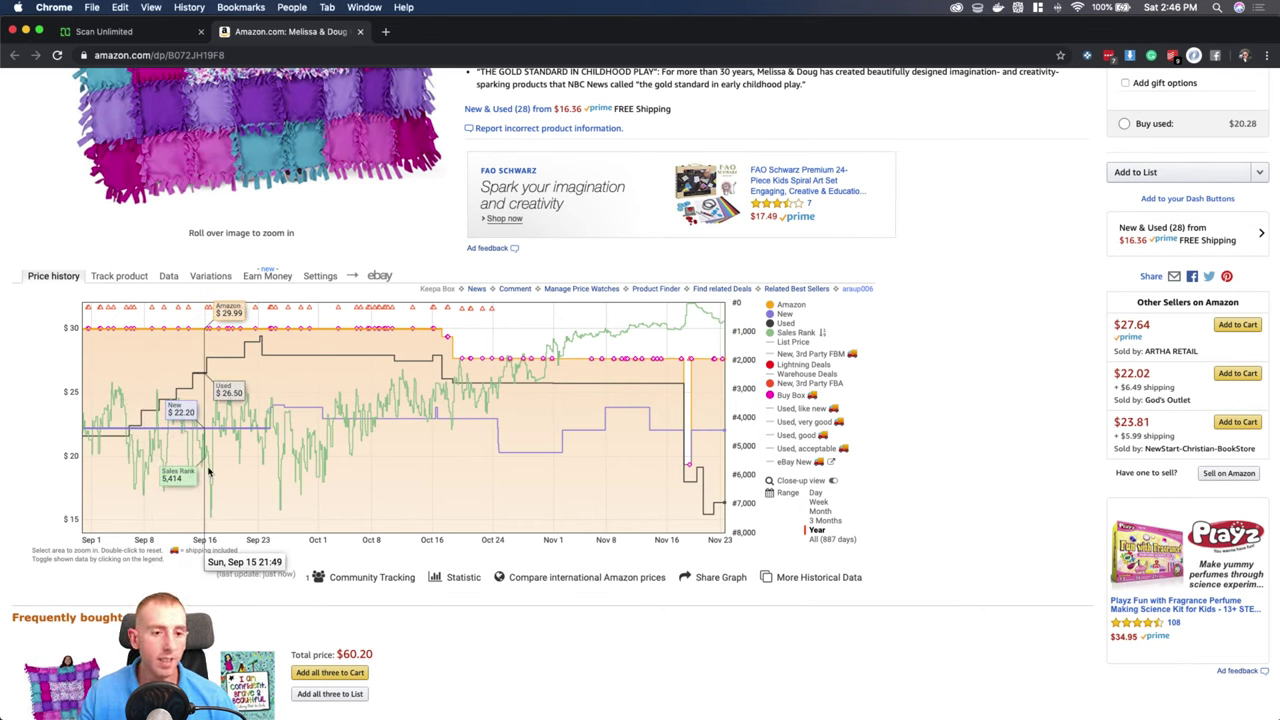
click(820, 531)
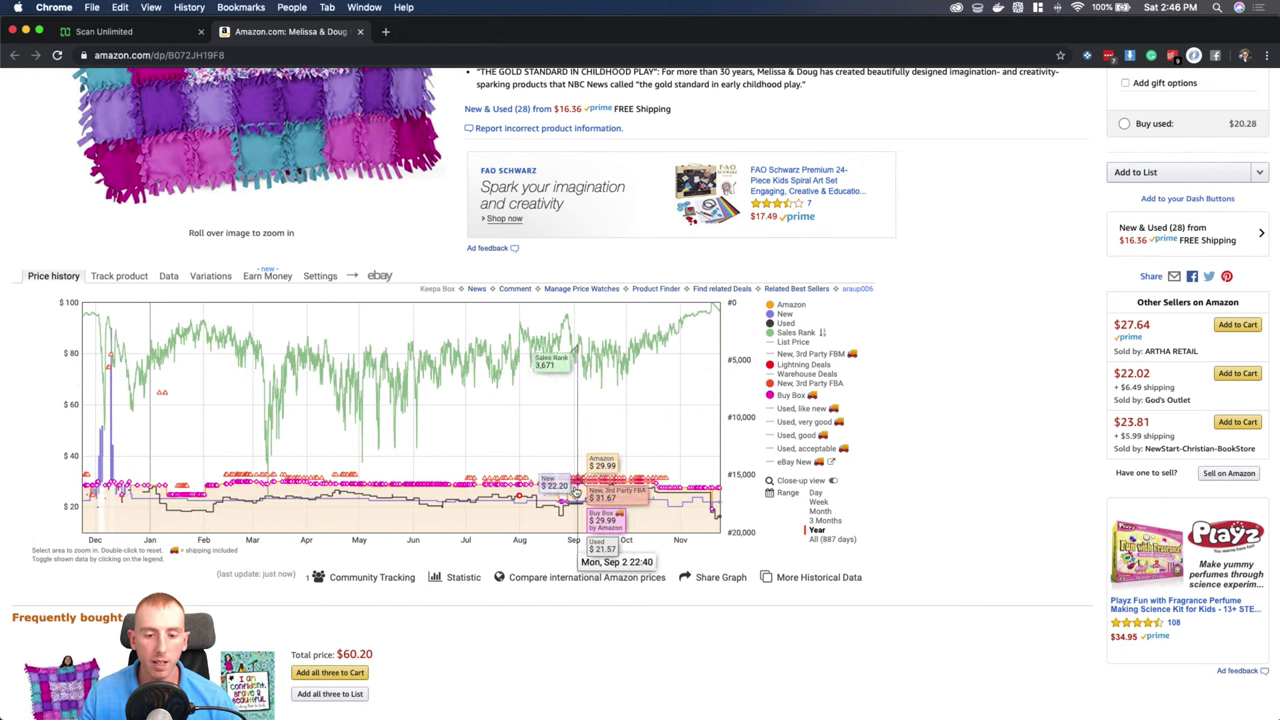
drag(567, 490, 823, 514)
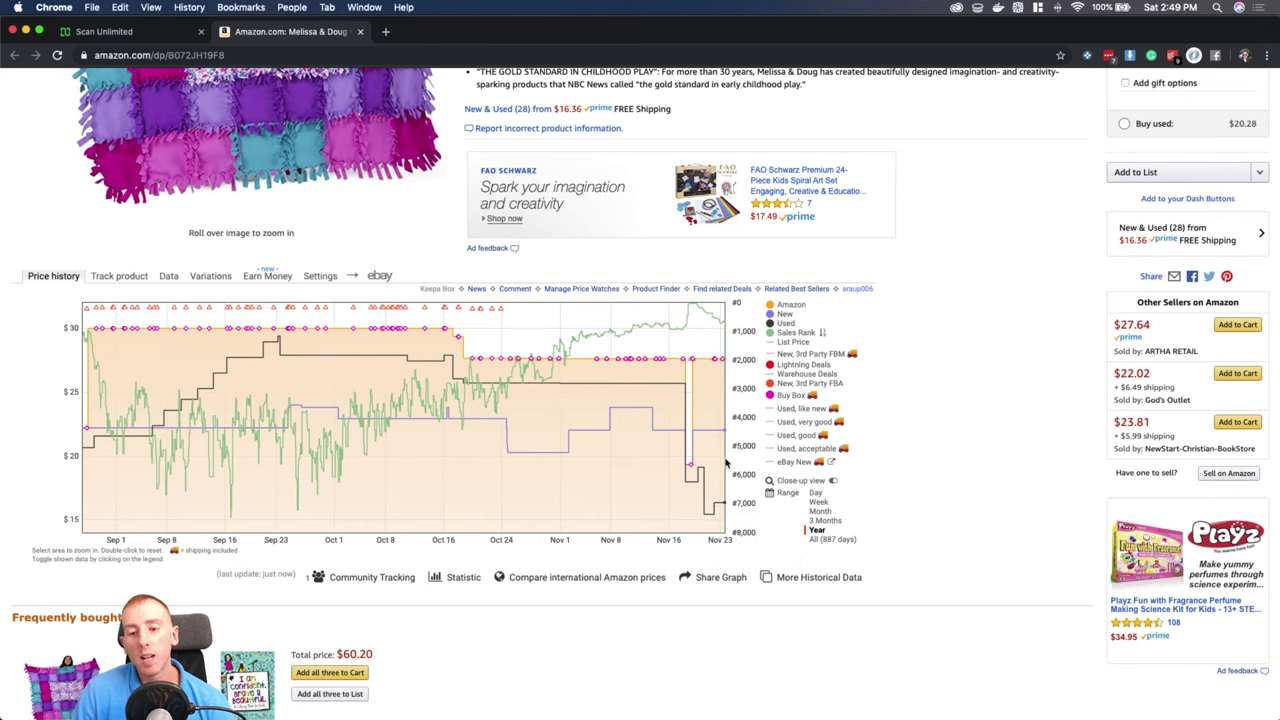
click(818, 530)
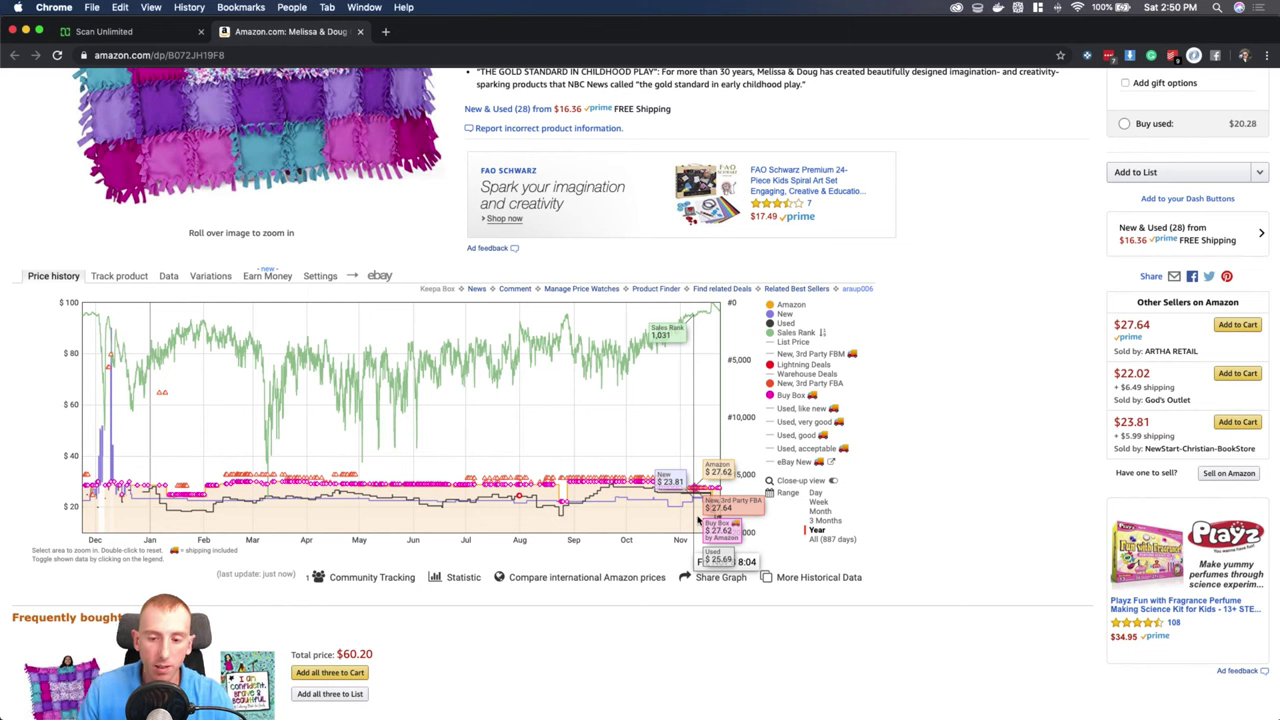
drag(707, 519, 720, 519)
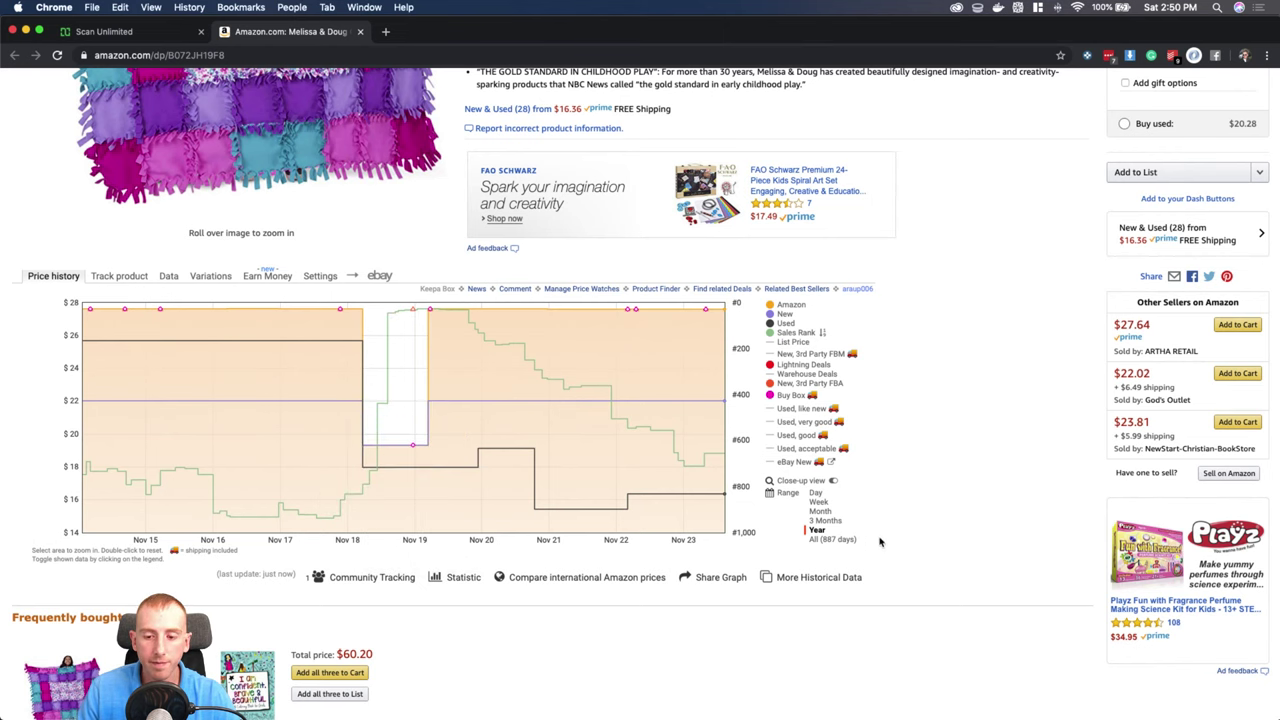
click(817, 530)
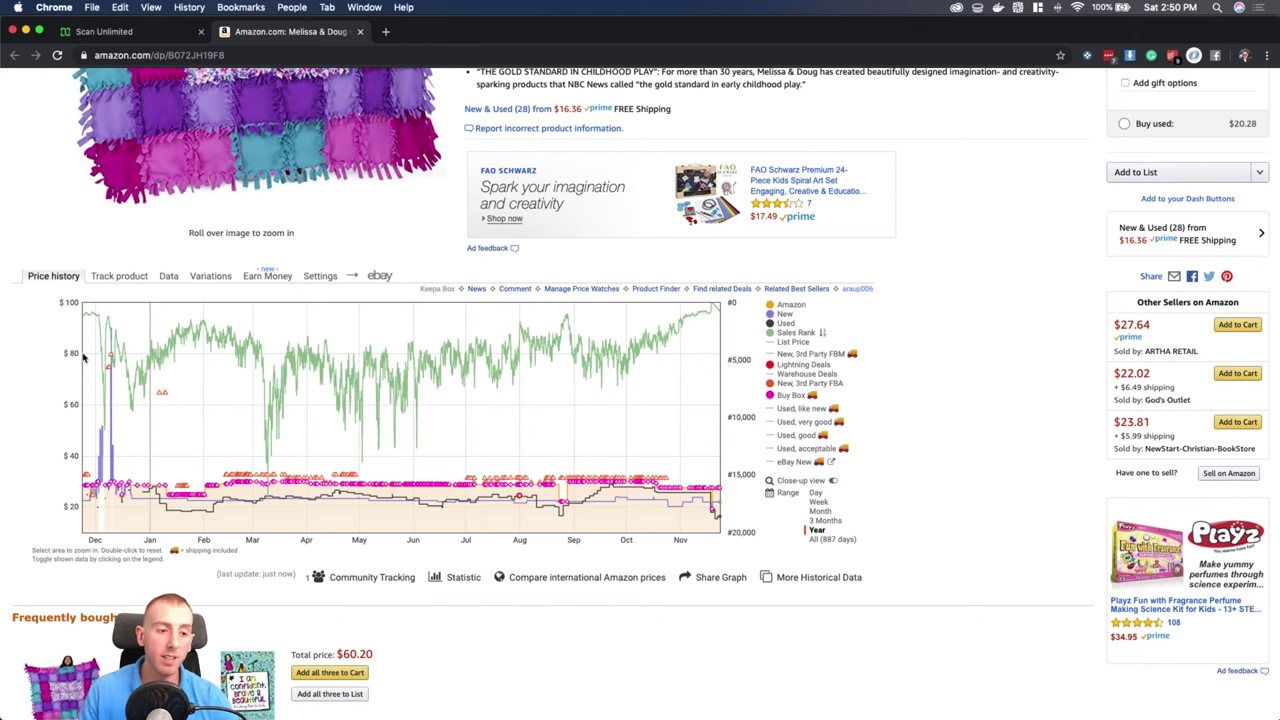
Compare October 2018–mid-January 2019 with the most recent November on the quilt's Keepa chart, and return to the full All range.
click(820, 541)
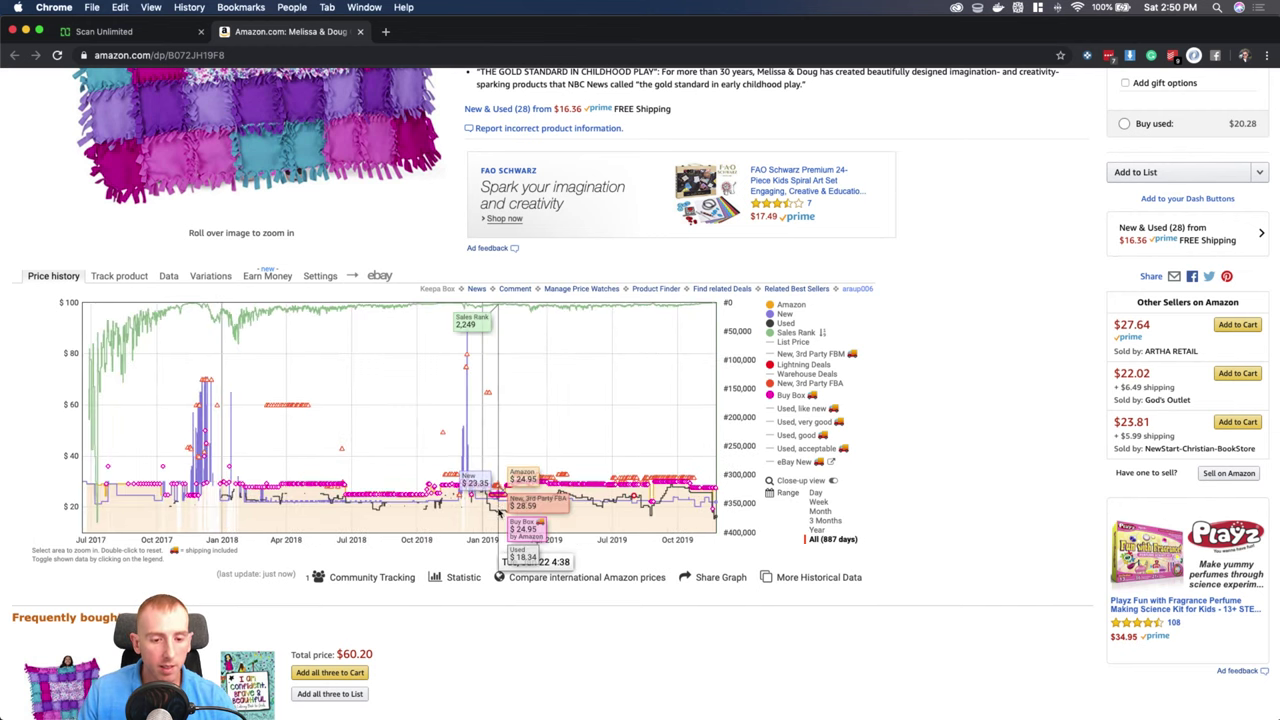
drag(423, 517, 496, 516)
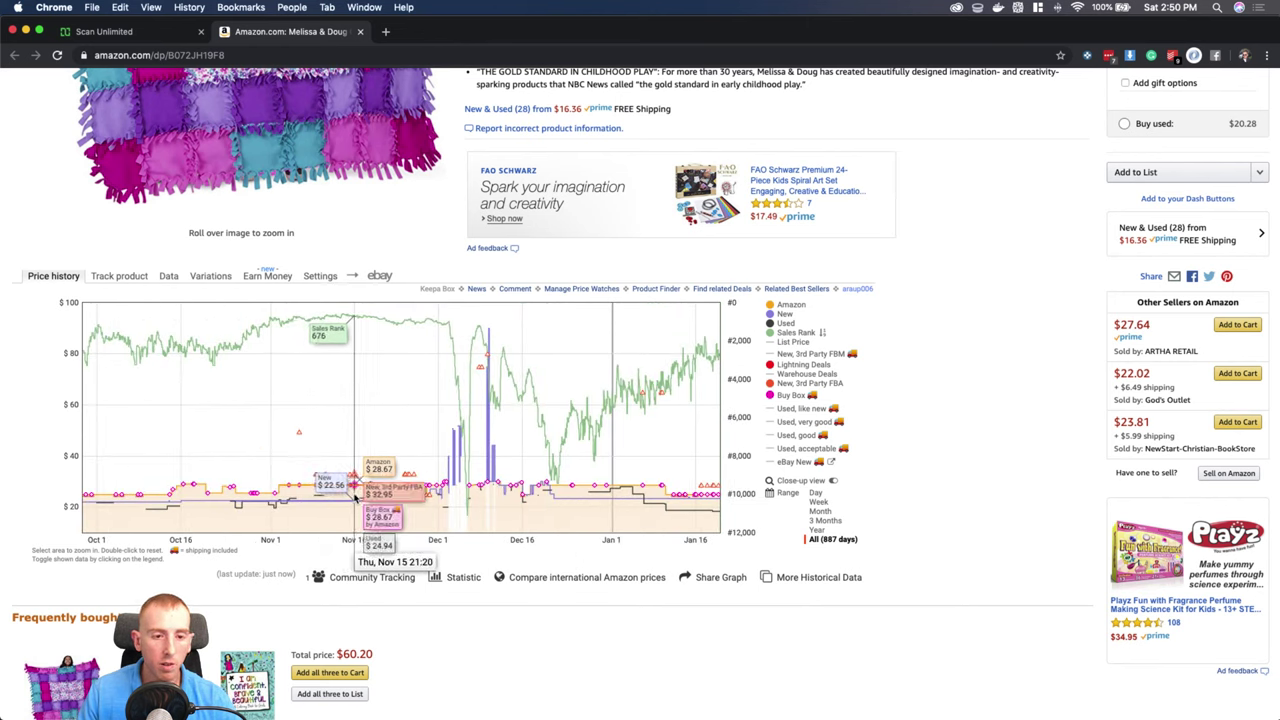
click(831, 533)
drag(683, 400, 722, 400)
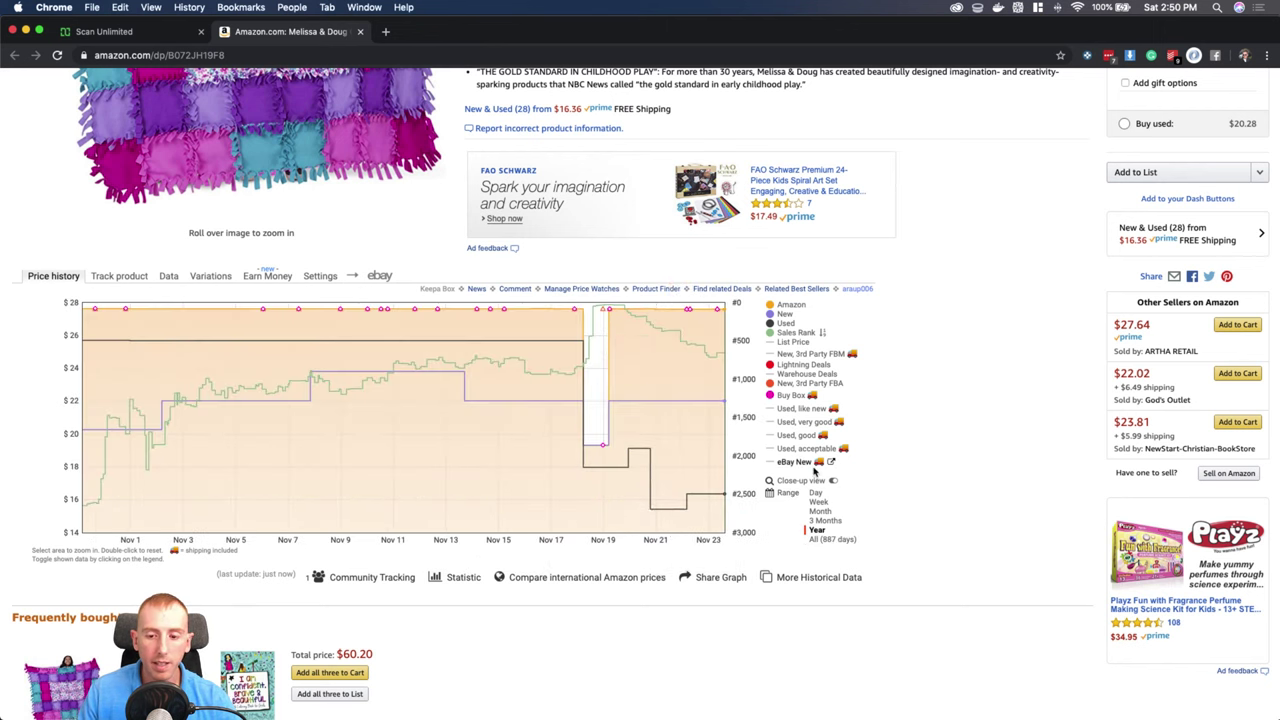
click(822, 521)
click(817, 530)
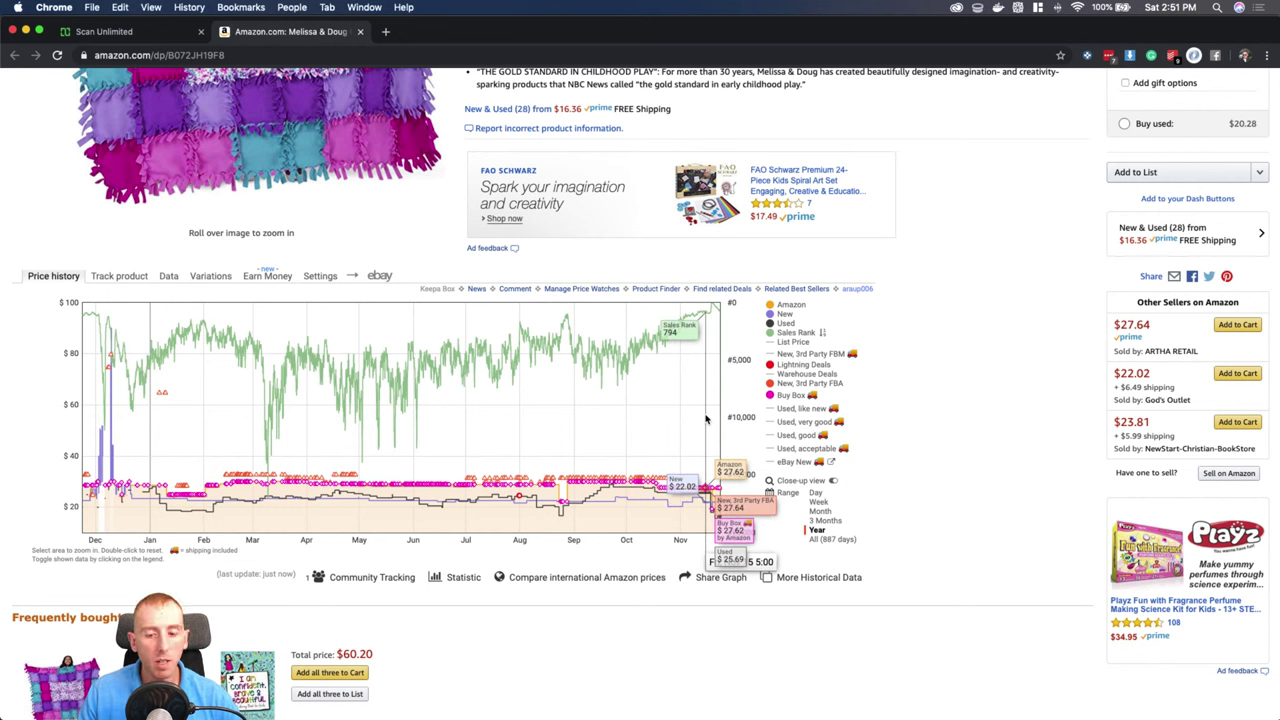
click(833, 540)
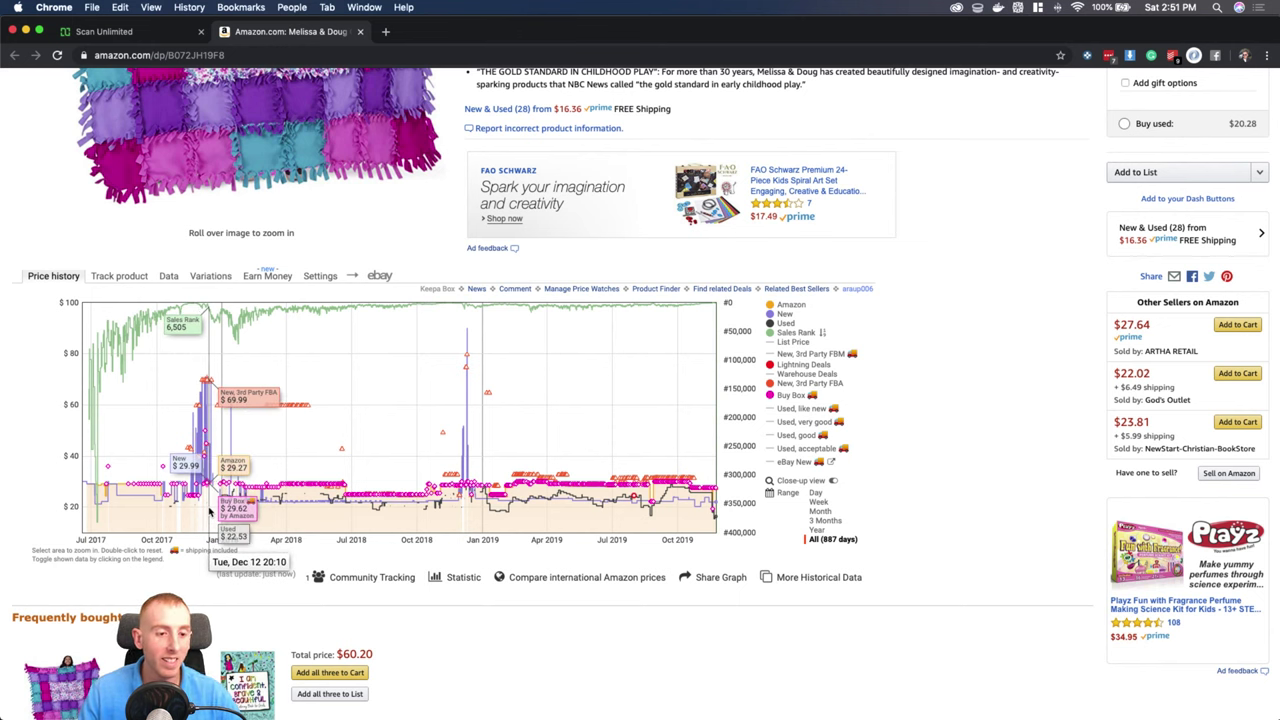
Review the quilt's product information on the listing and set its Keepa chart to the Year range.
scroll(209, 511, up, 5)
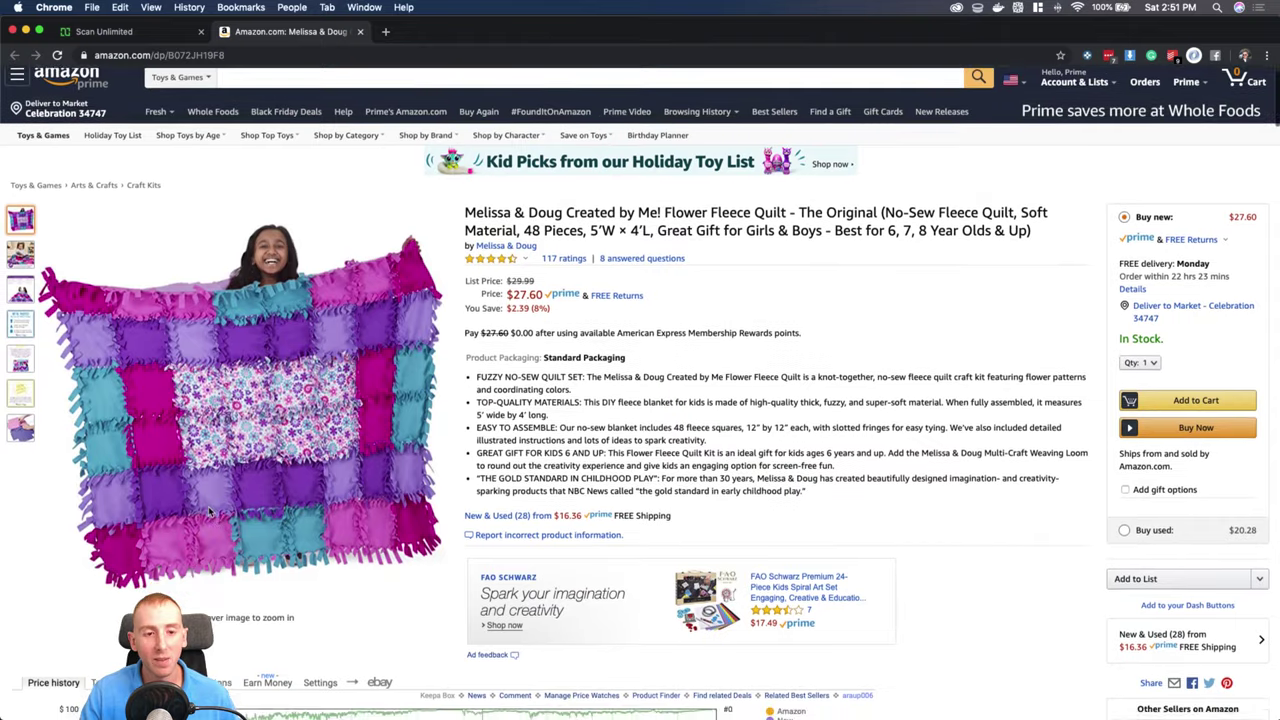
scroll(209, 511, down, 5)
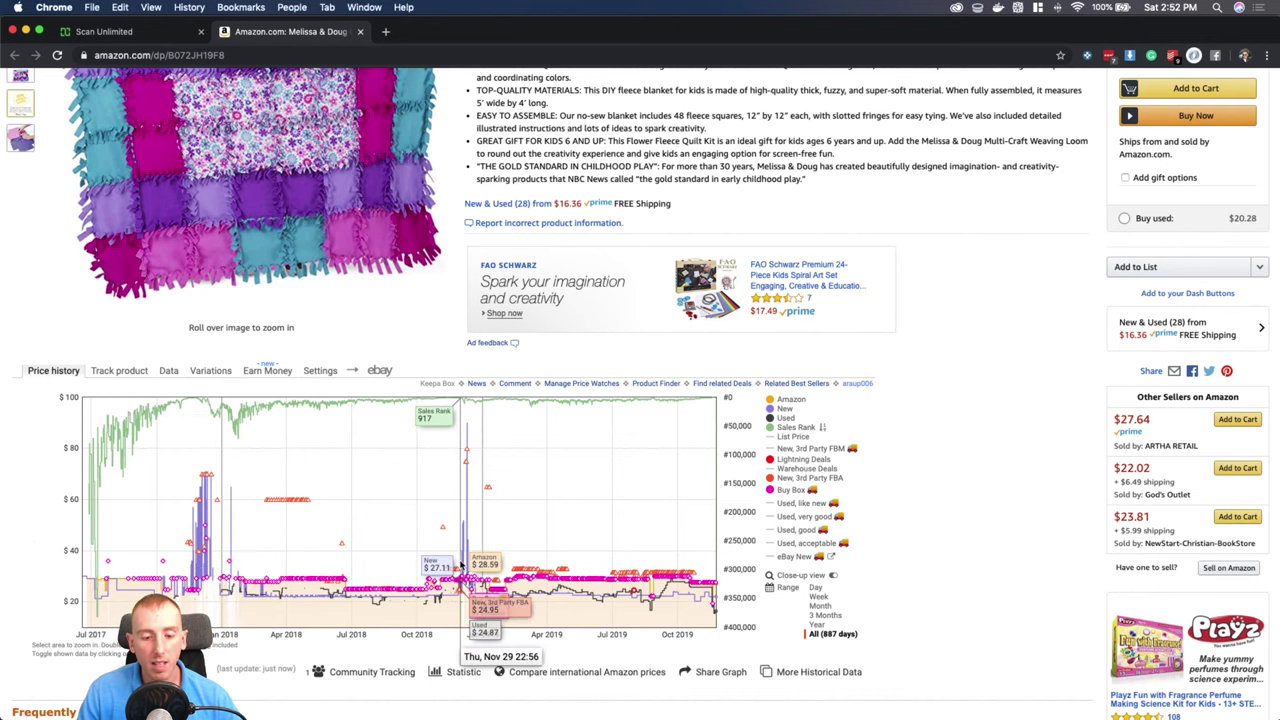
click(818, 625)
Highlight the ASIN B072JH19F8 in the quilt listing's web address, and clear the highlight.
scroll(157, 166, up, 6)
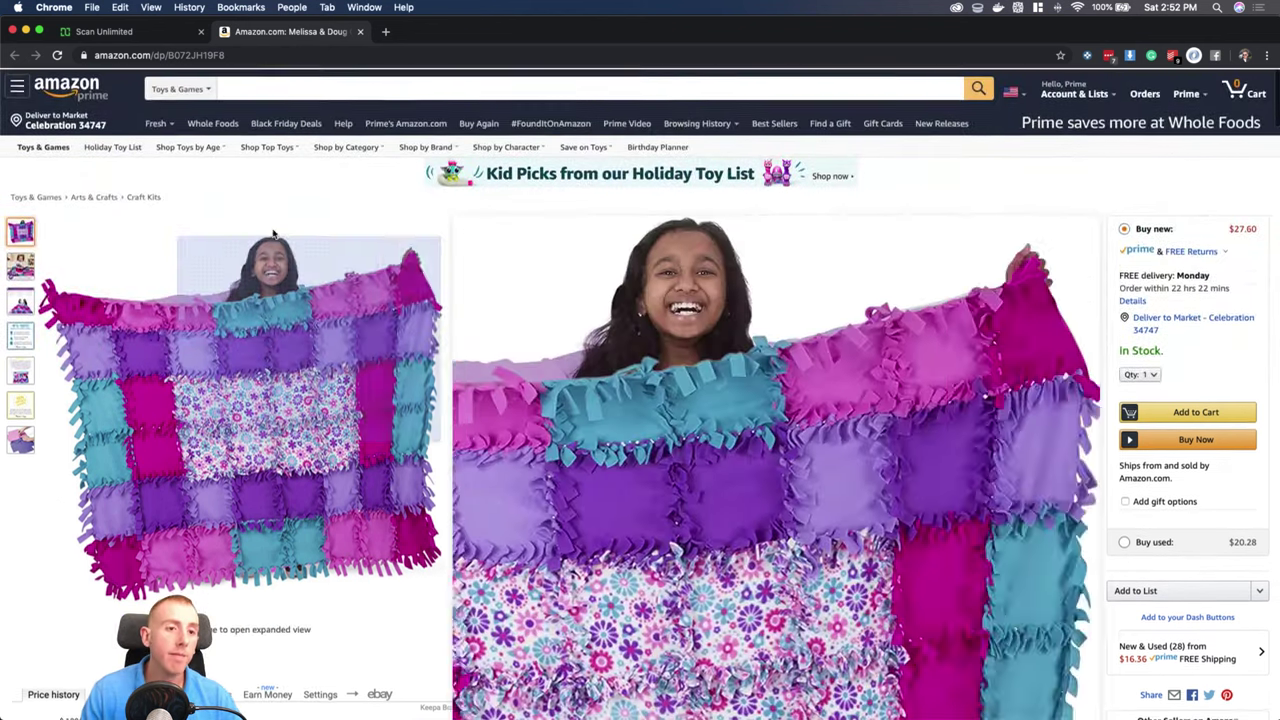
click(177, 55)
double_click(245, 55)
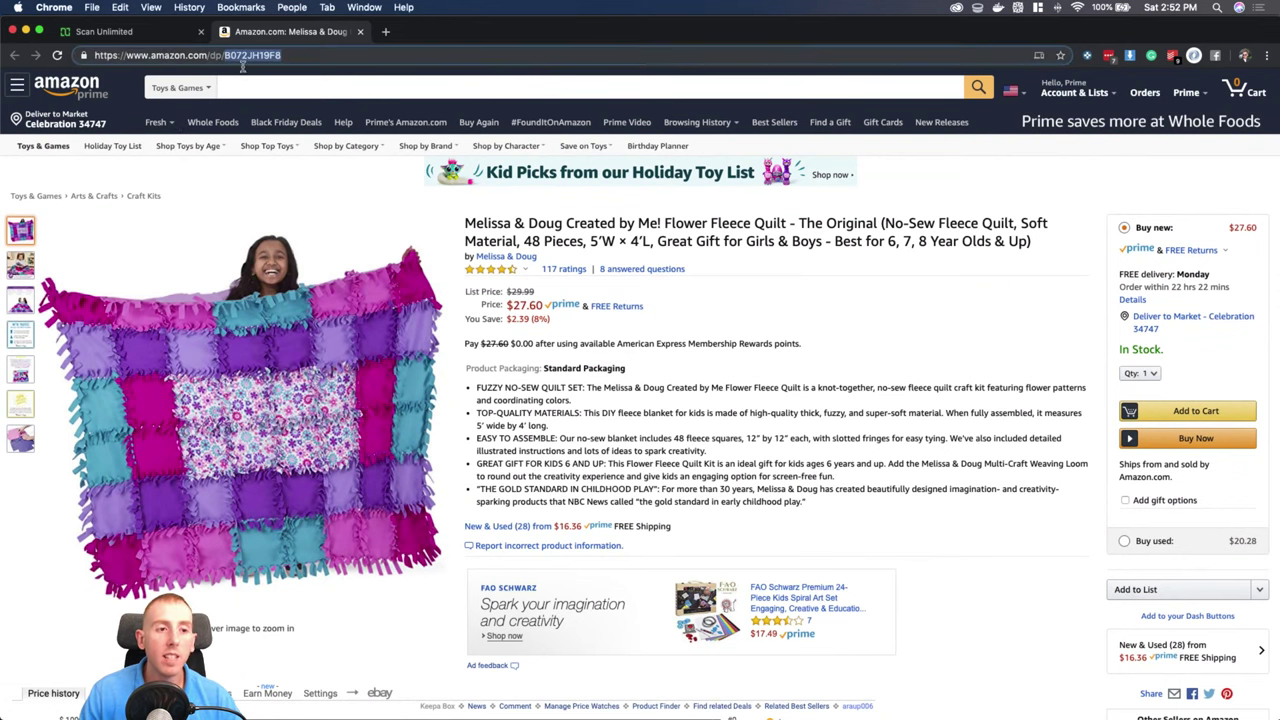
click(612, 448)
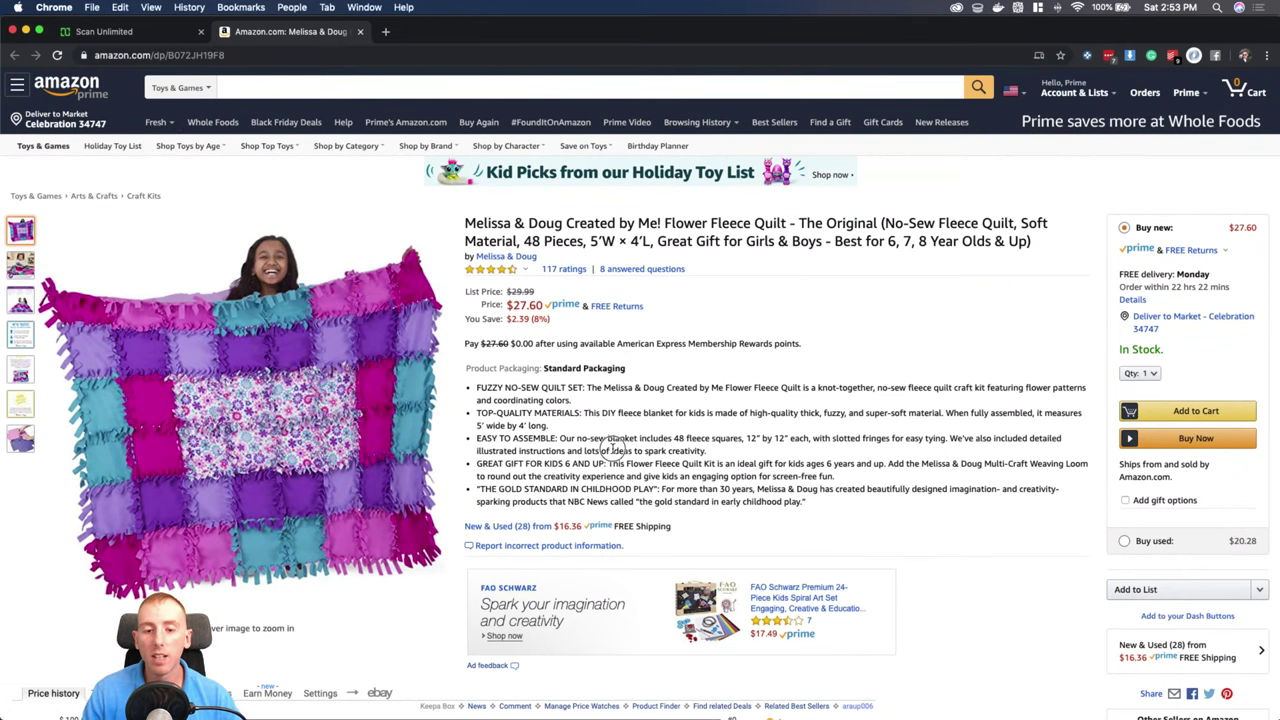
Look over the quilt listing's price, description and other sellers alongside its one-year Keepa chart.
scroll(612, 448, down, 1)
scroll(612, 448, down, 5)
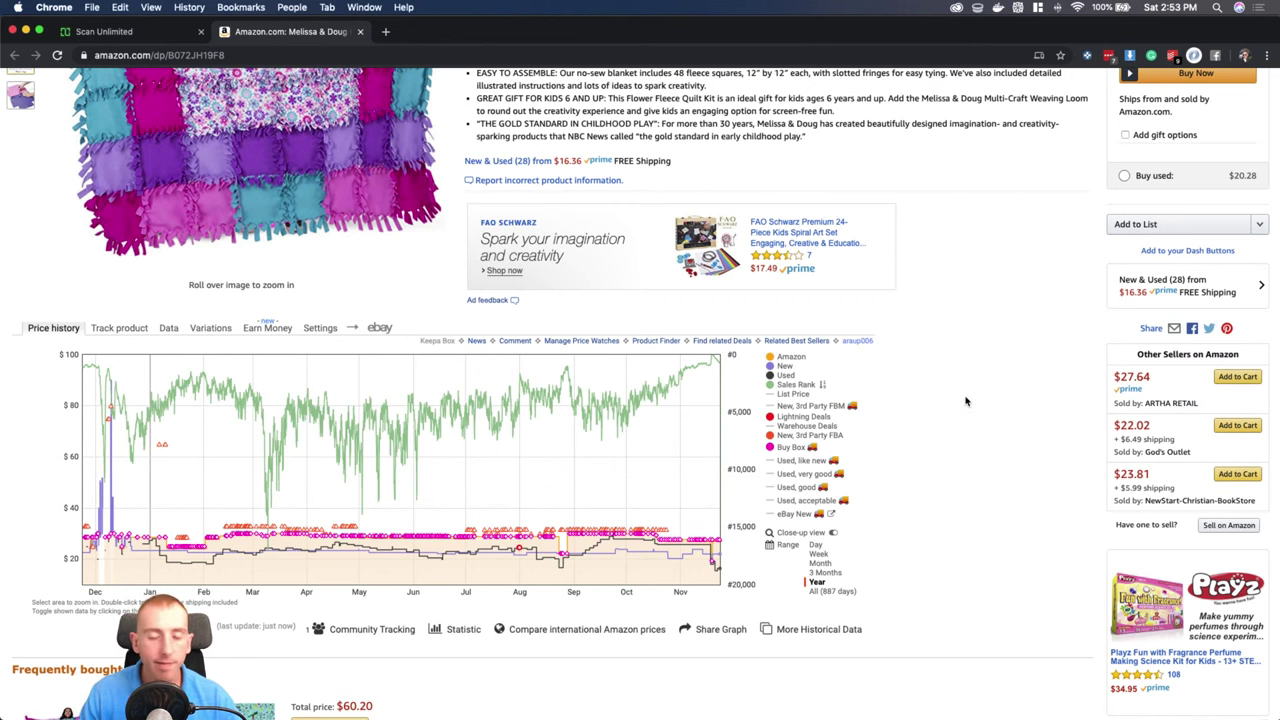
scroll(966, 401, up, 3)
scroll(966, 401, up, 3)
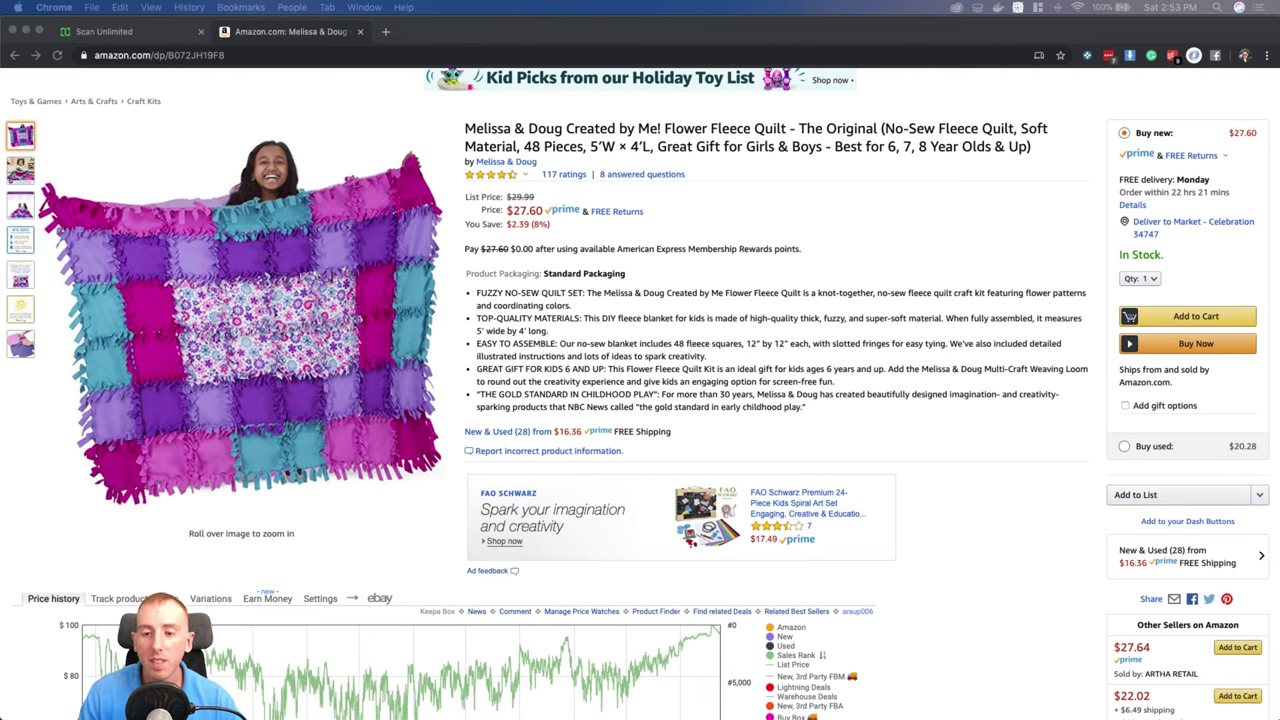
click(940, 435)
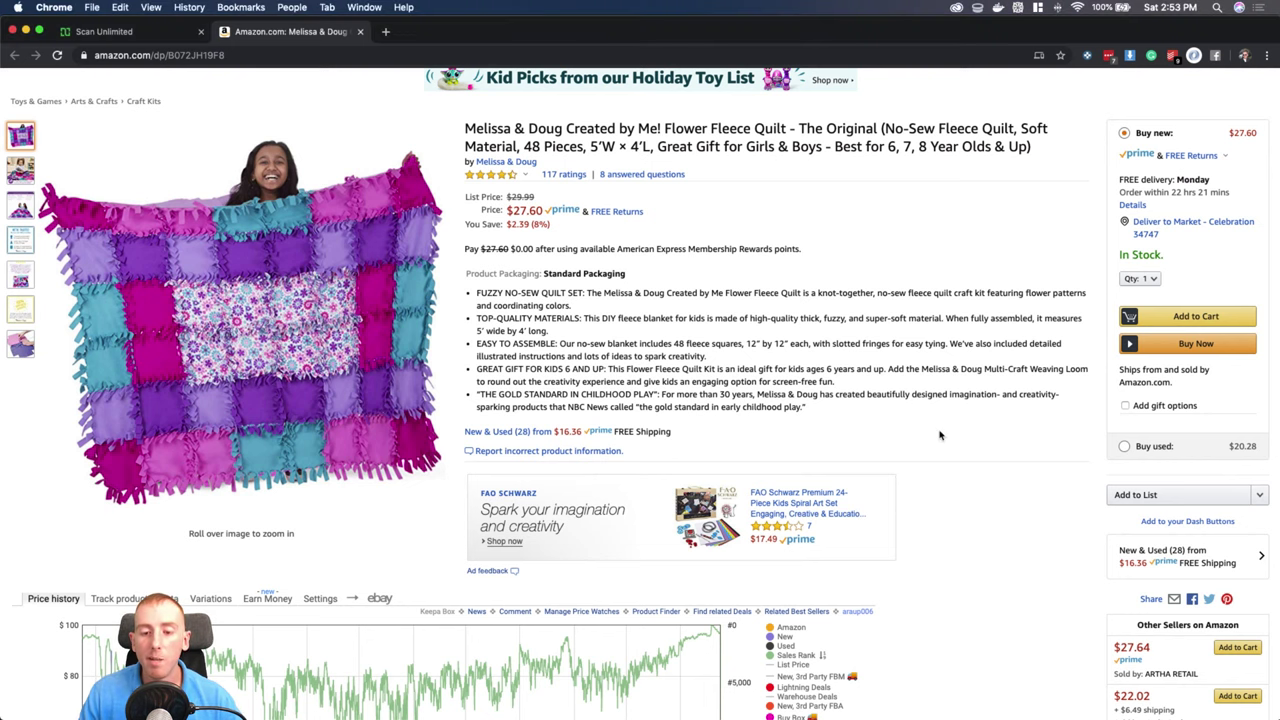
scroll(940, 435, down, 5)
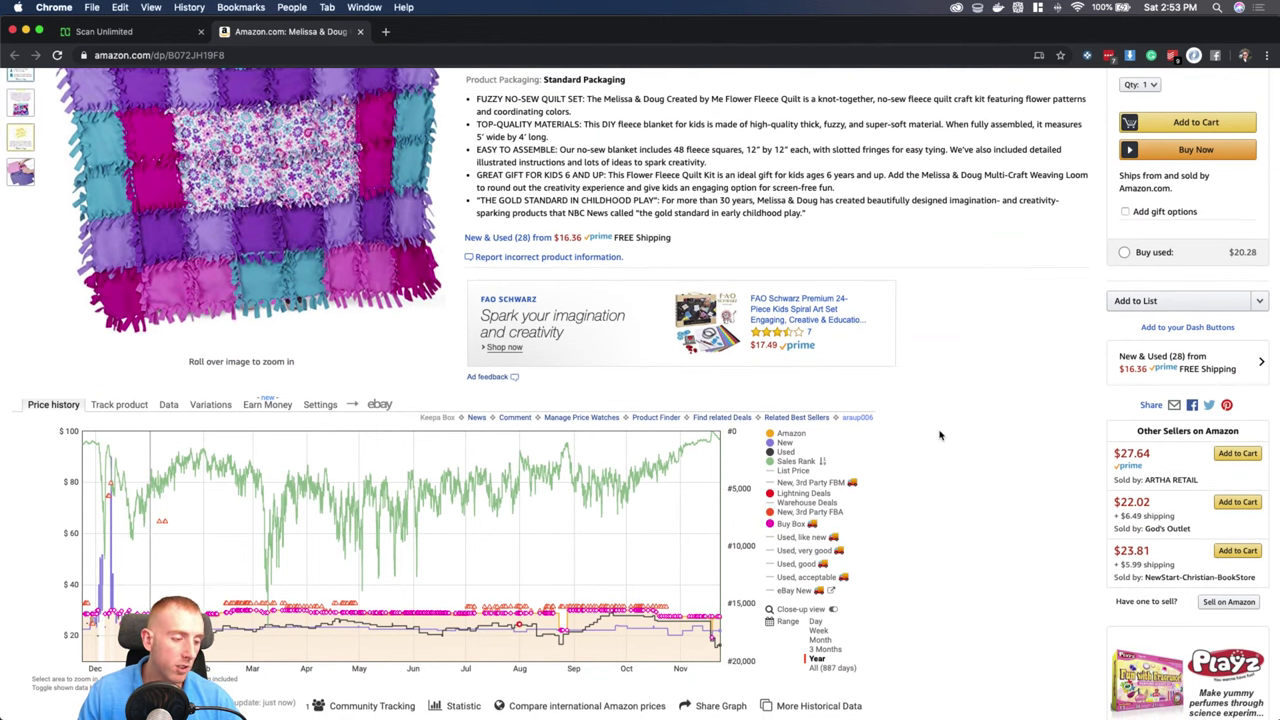
scroll(940, 435, down, 5)
scroll(940, 435, up, 4)
scroll(940, 435, up, 8)
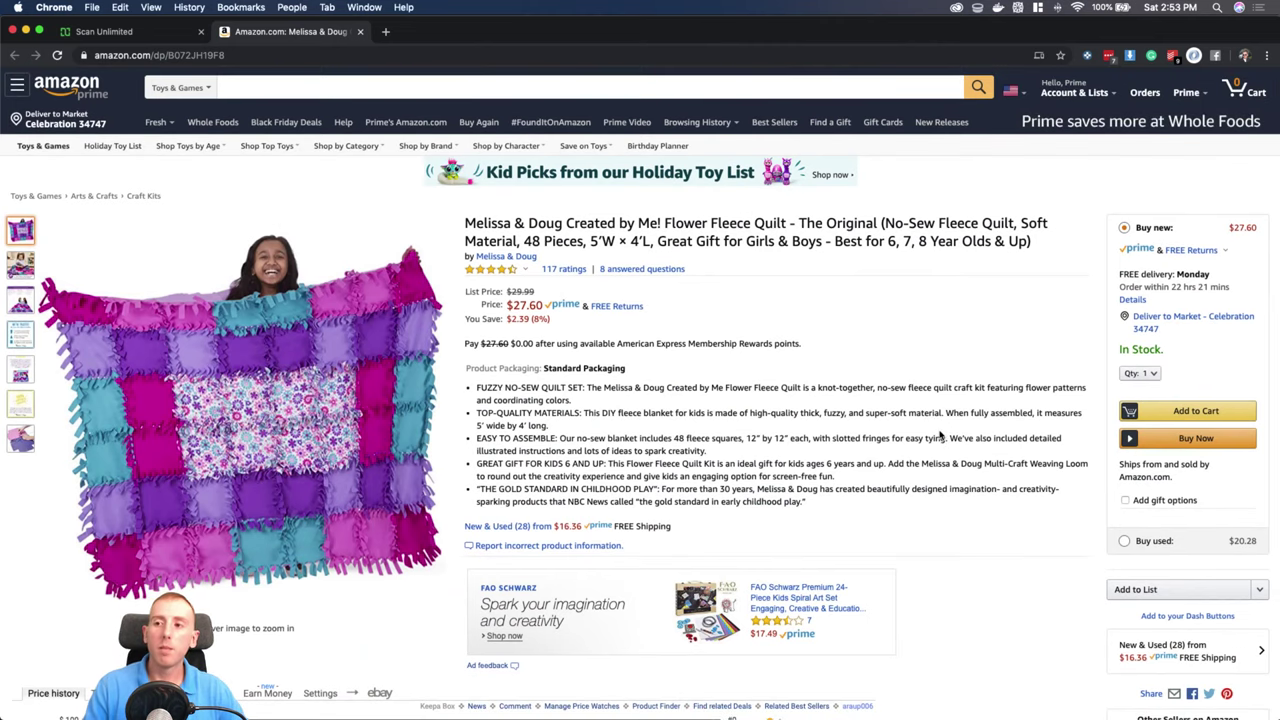
scroll(762, 380, down, 5)
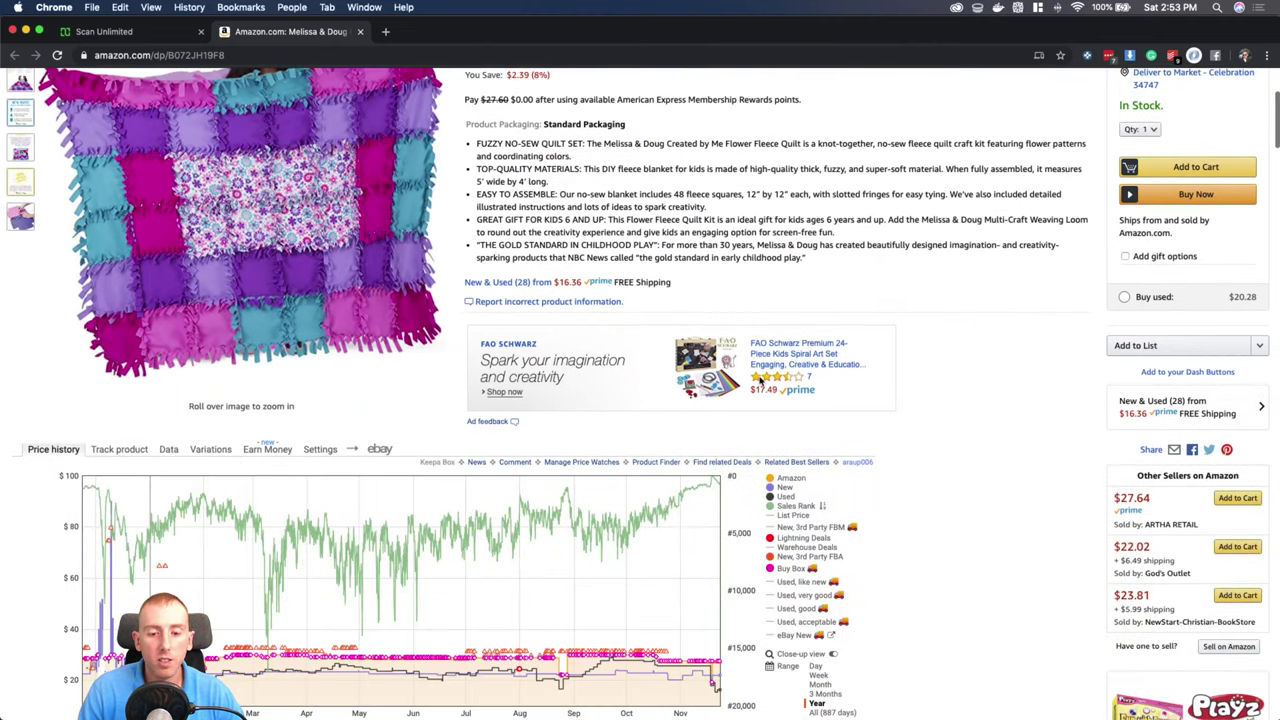
scroll(893, 392, down, 2)
scroll(893, 392, up, 3)
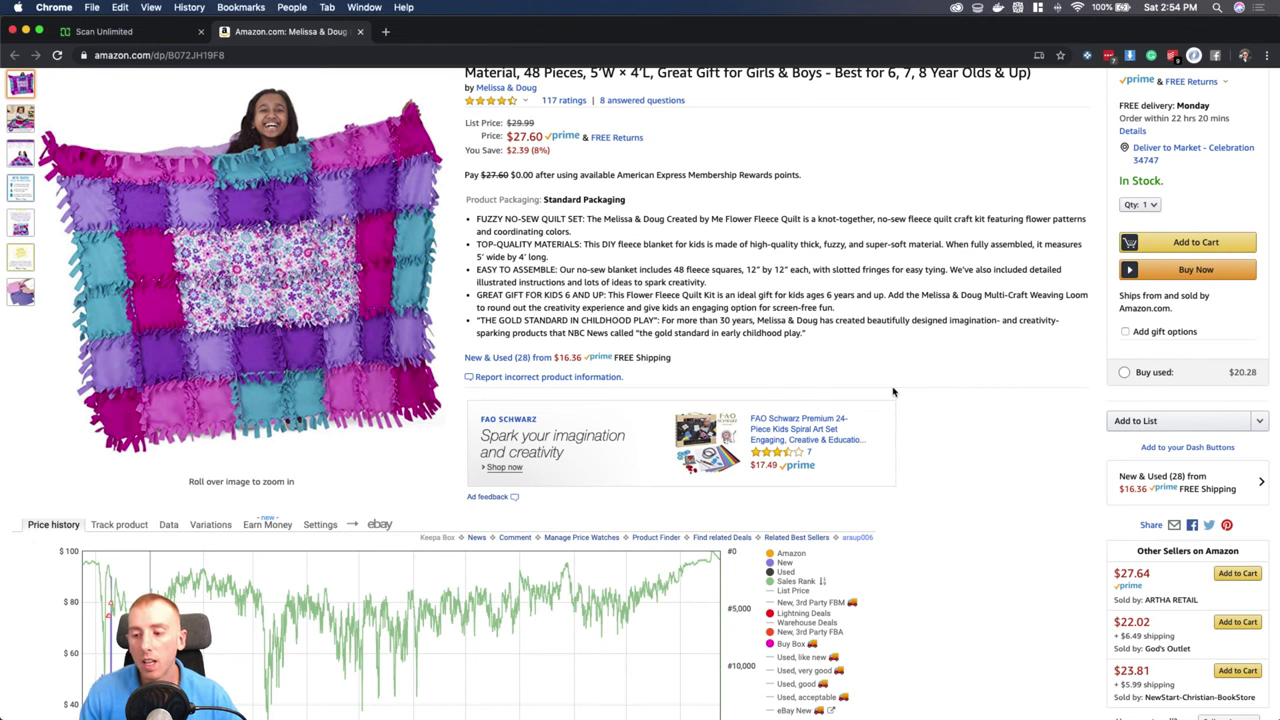
scroll(894, 392, down, 1)
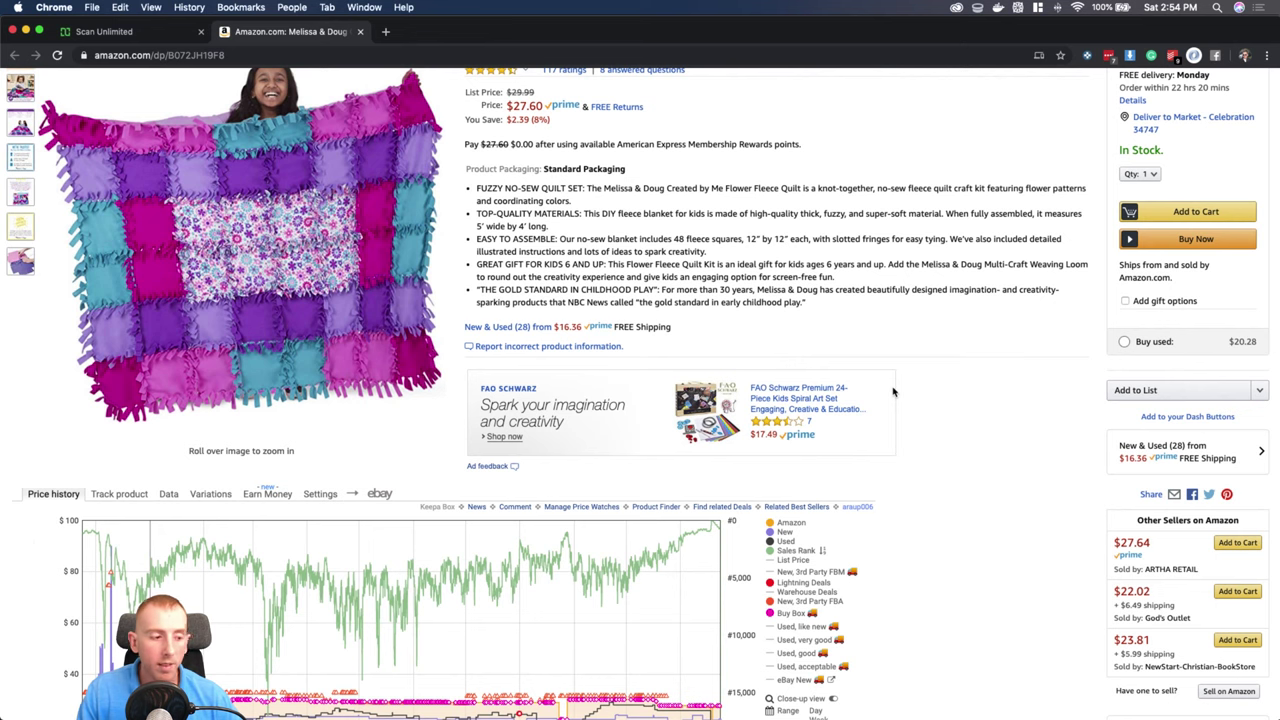
mouse_move(260, 230)
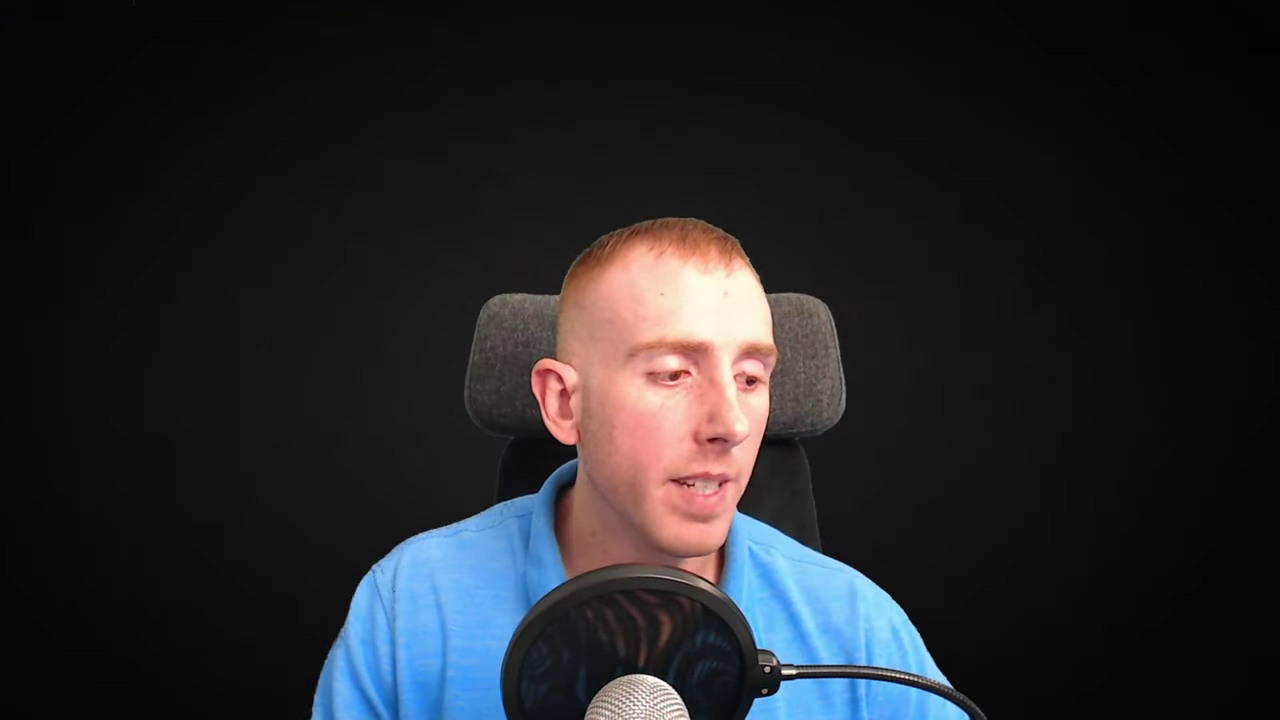